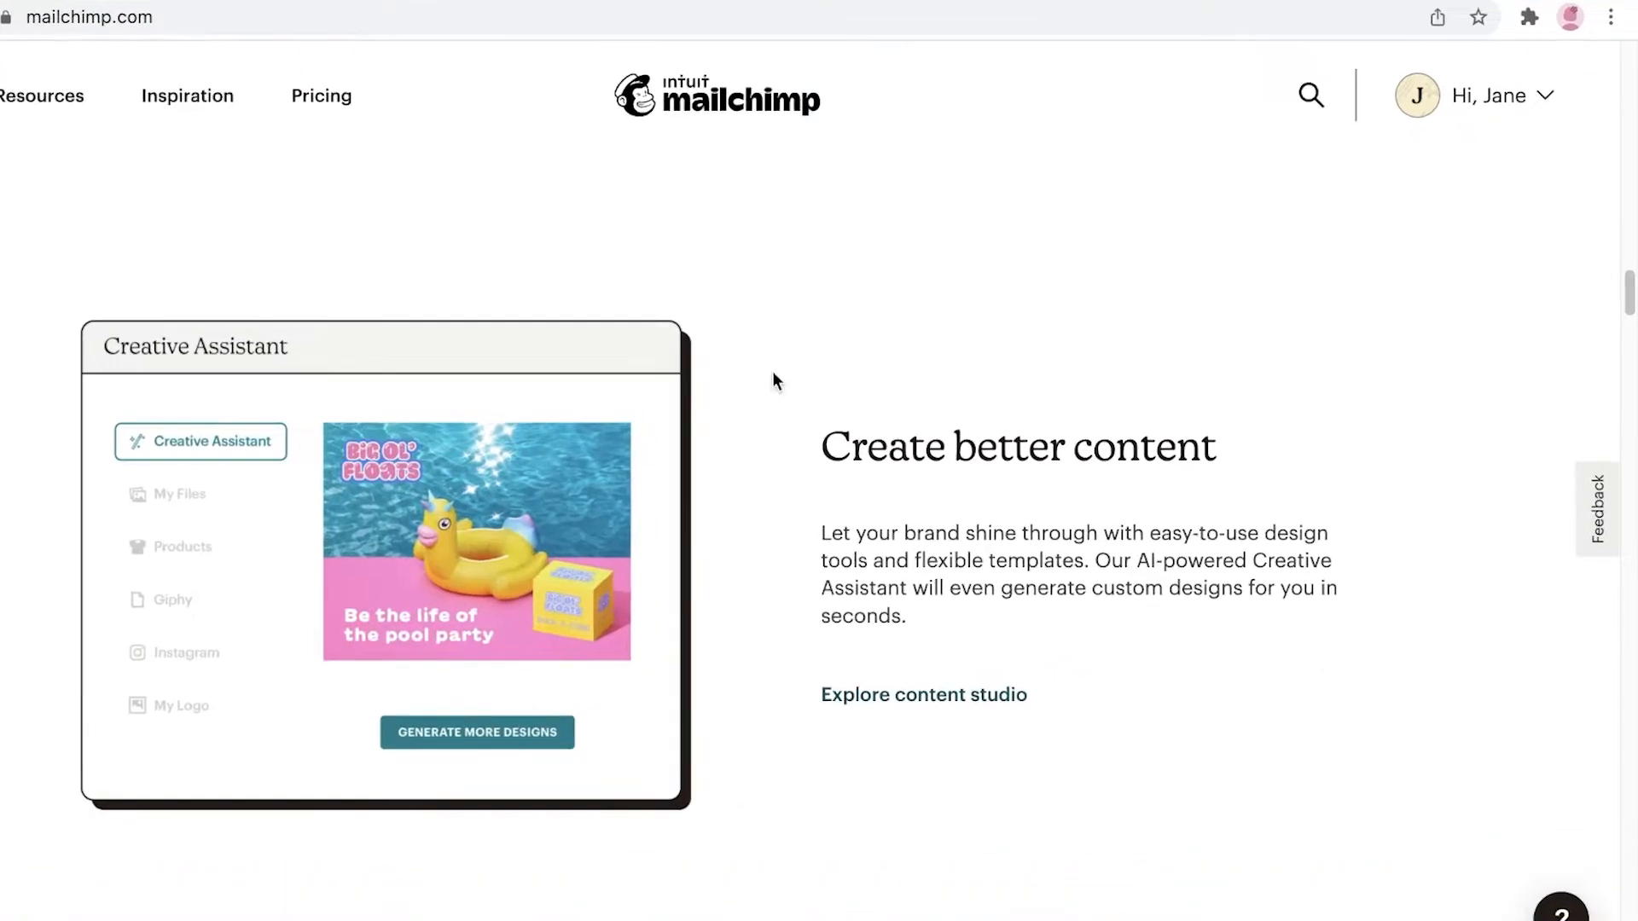
Step: Scroll back up the mailchimp.com homepage before heading to the account dashboard
scroll(771, 376, "up", 15)
scroll(1006, 443, "up", 3)
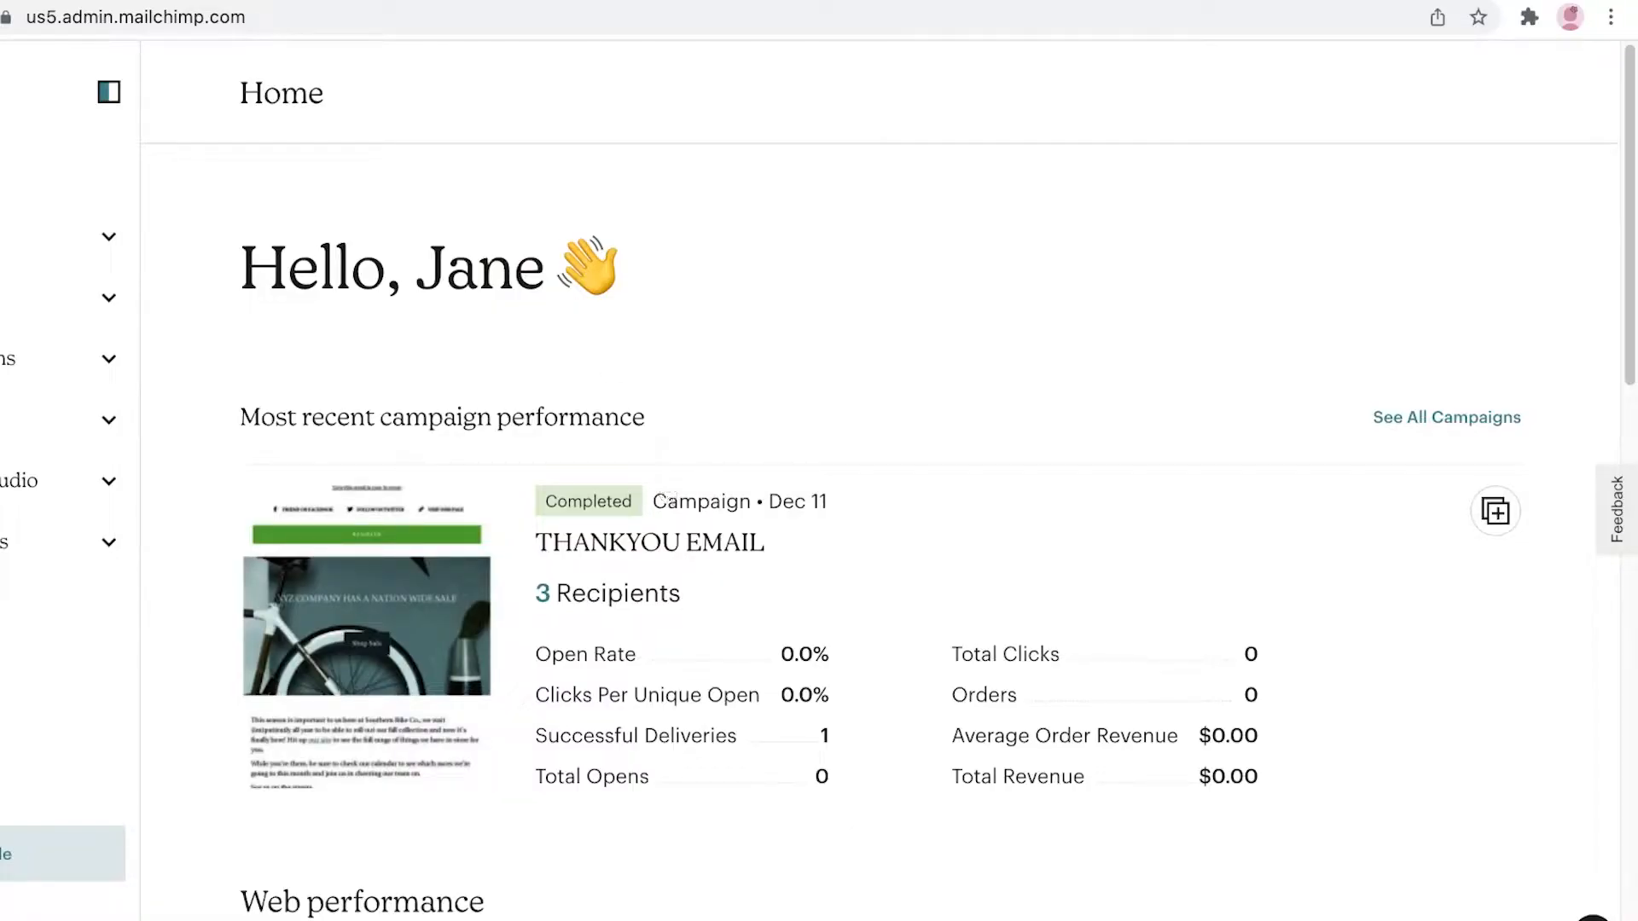
scroll(221, 551, "down", 10)
scroll(220, 553, "up", 10)
scroll(1097, 420, "down", 7)
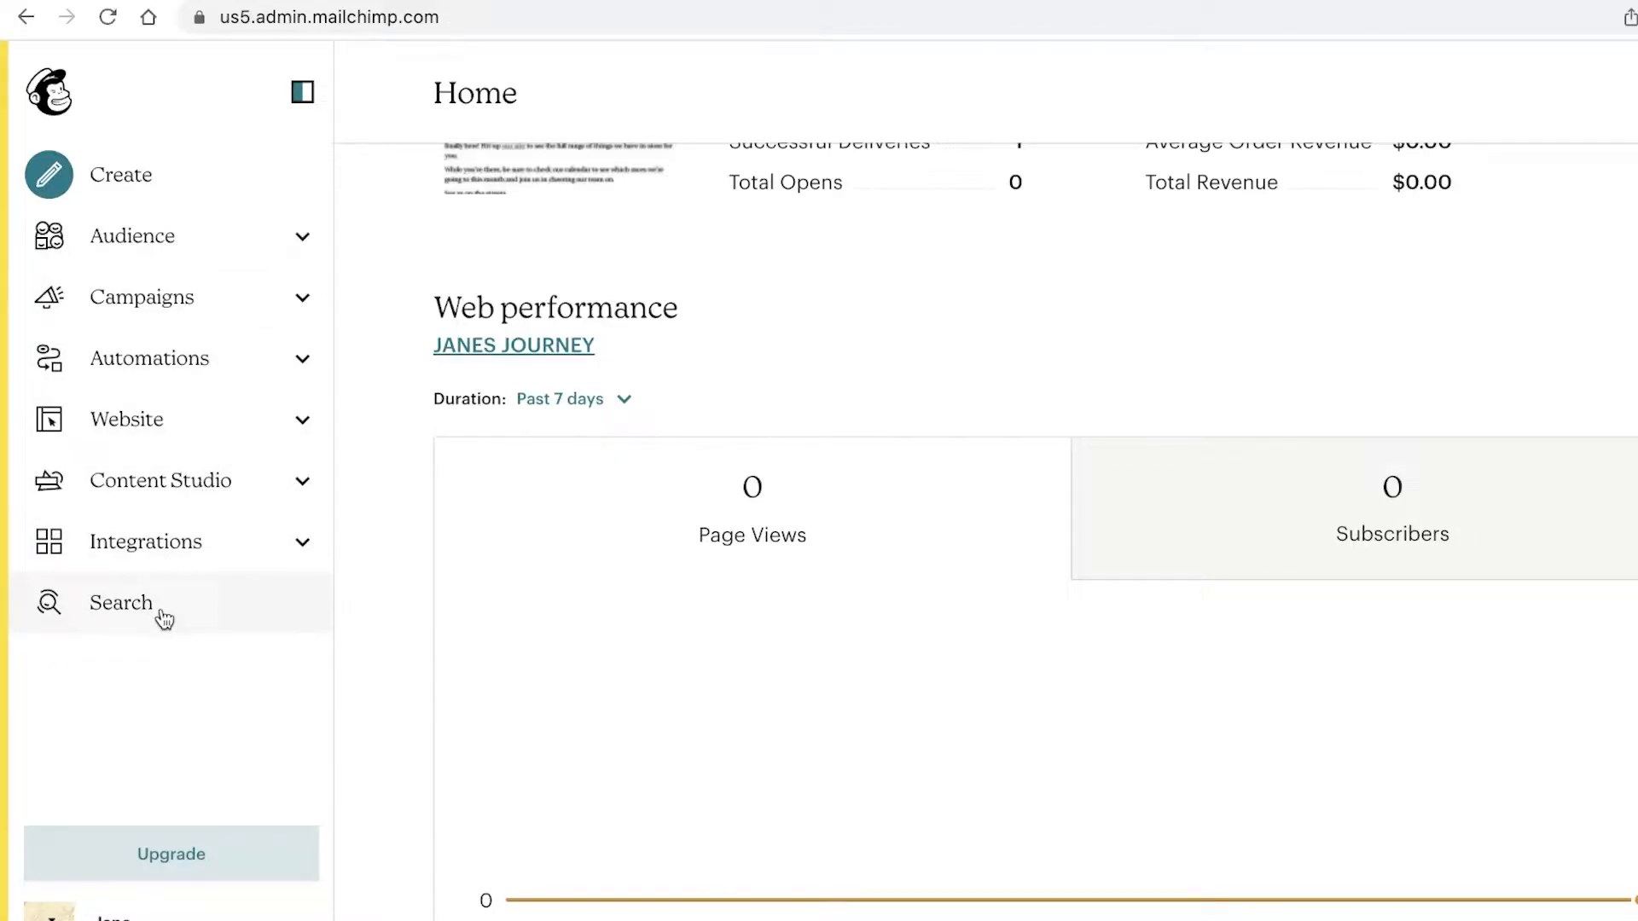
scroll(651, 336, "up", 7)
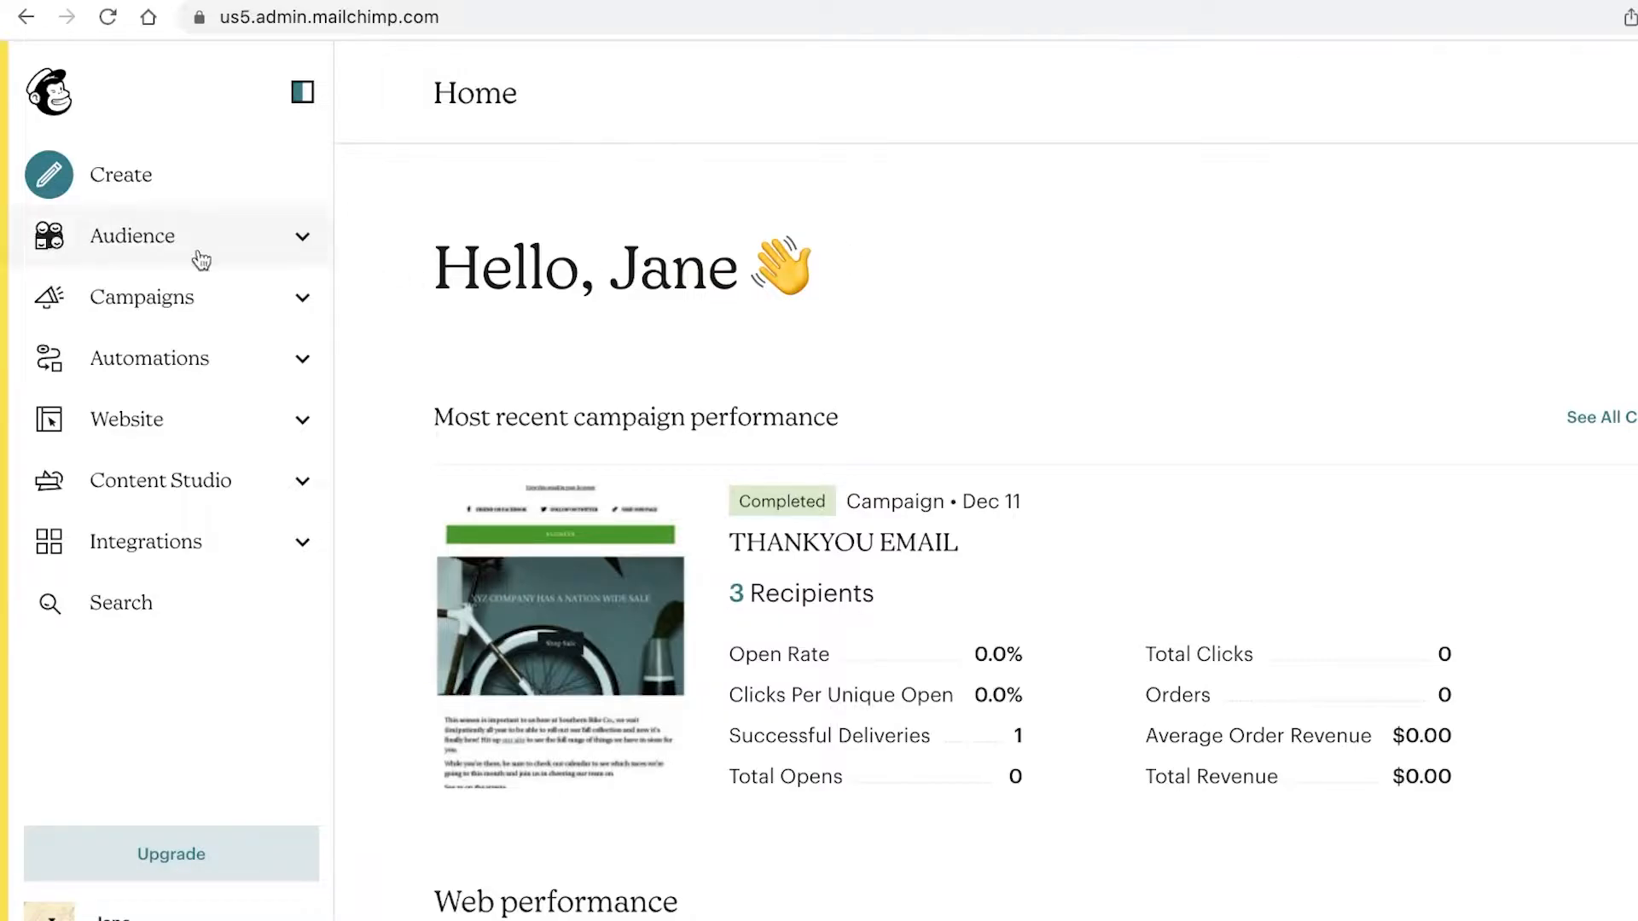
left_click(198, 257)
left_click(208, 341)
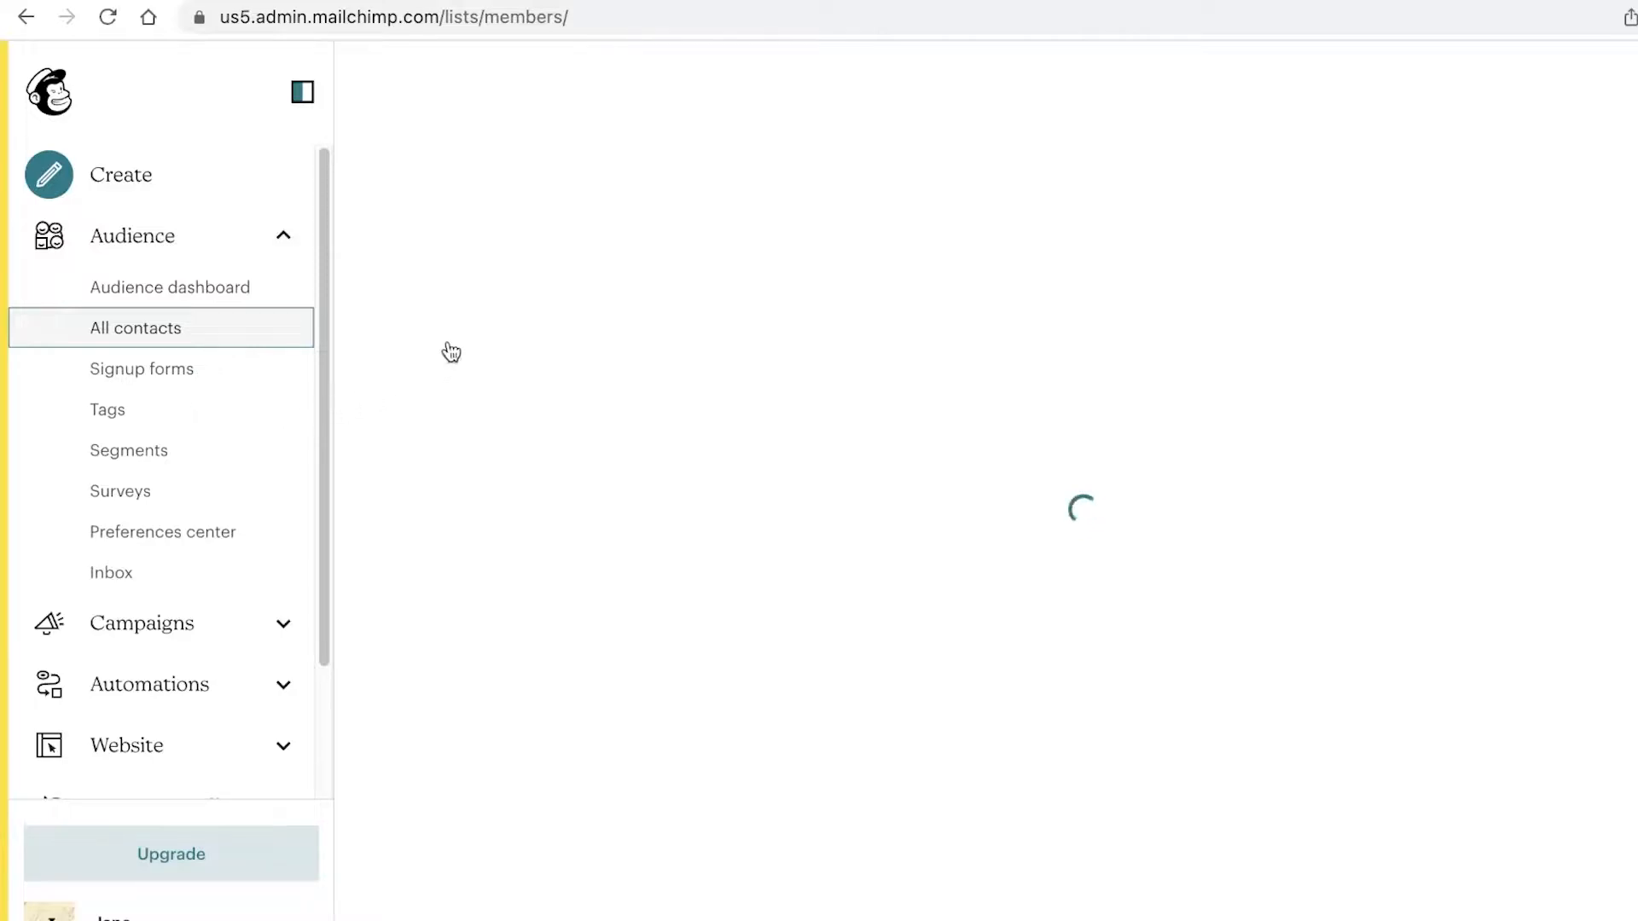
scroll(435, 674, "down", 1)
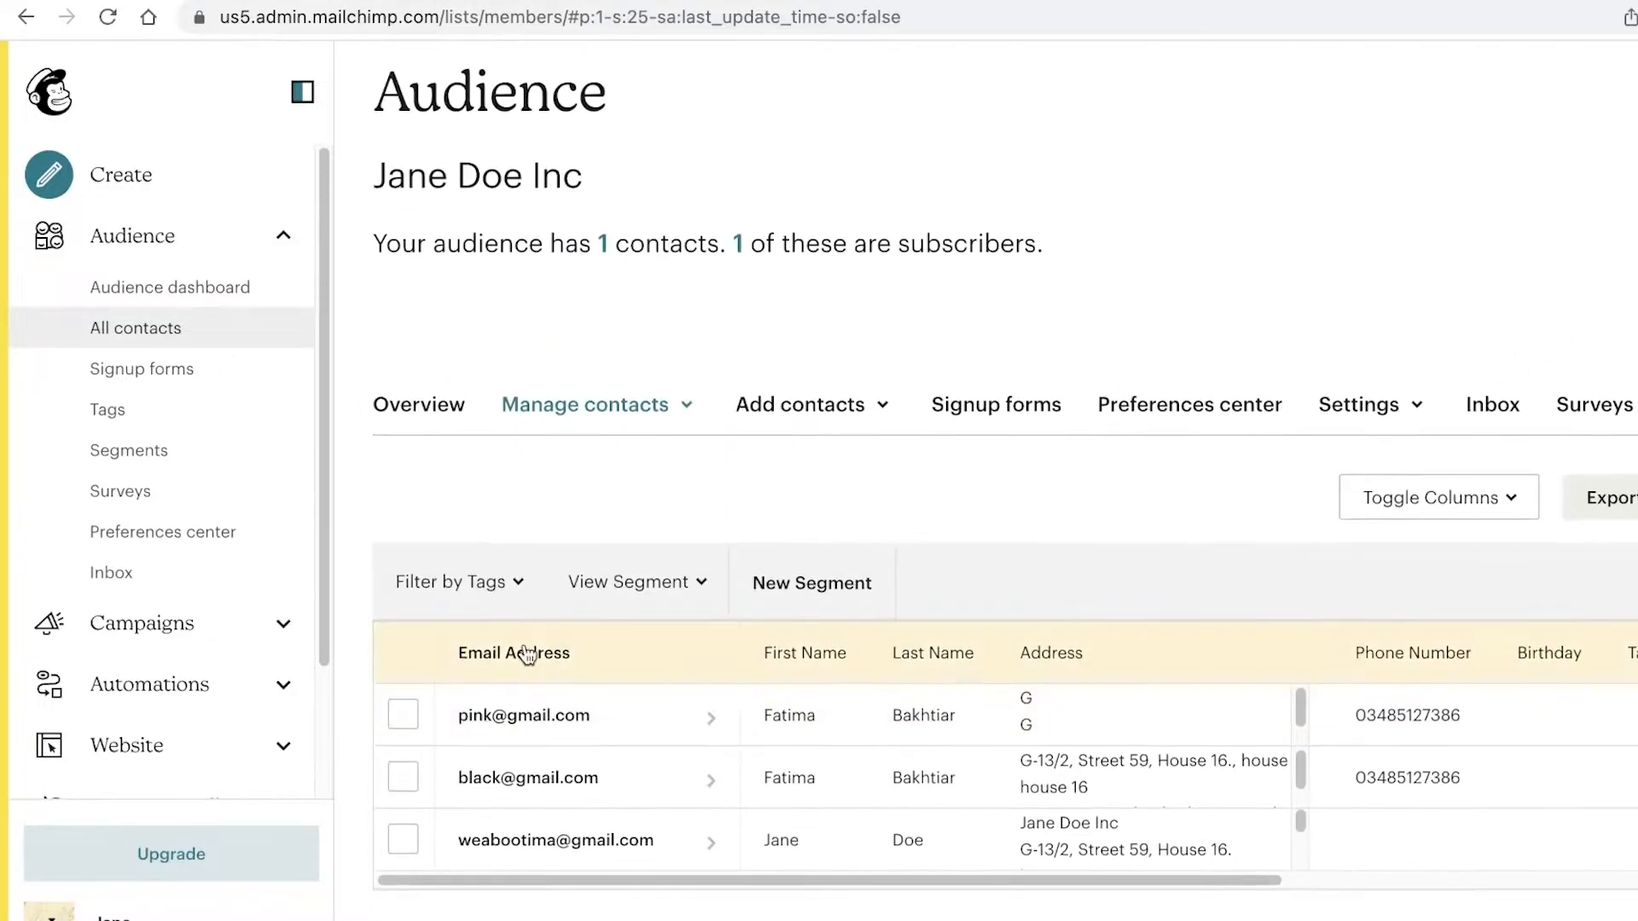
scroll(620, 529, "up", 1)
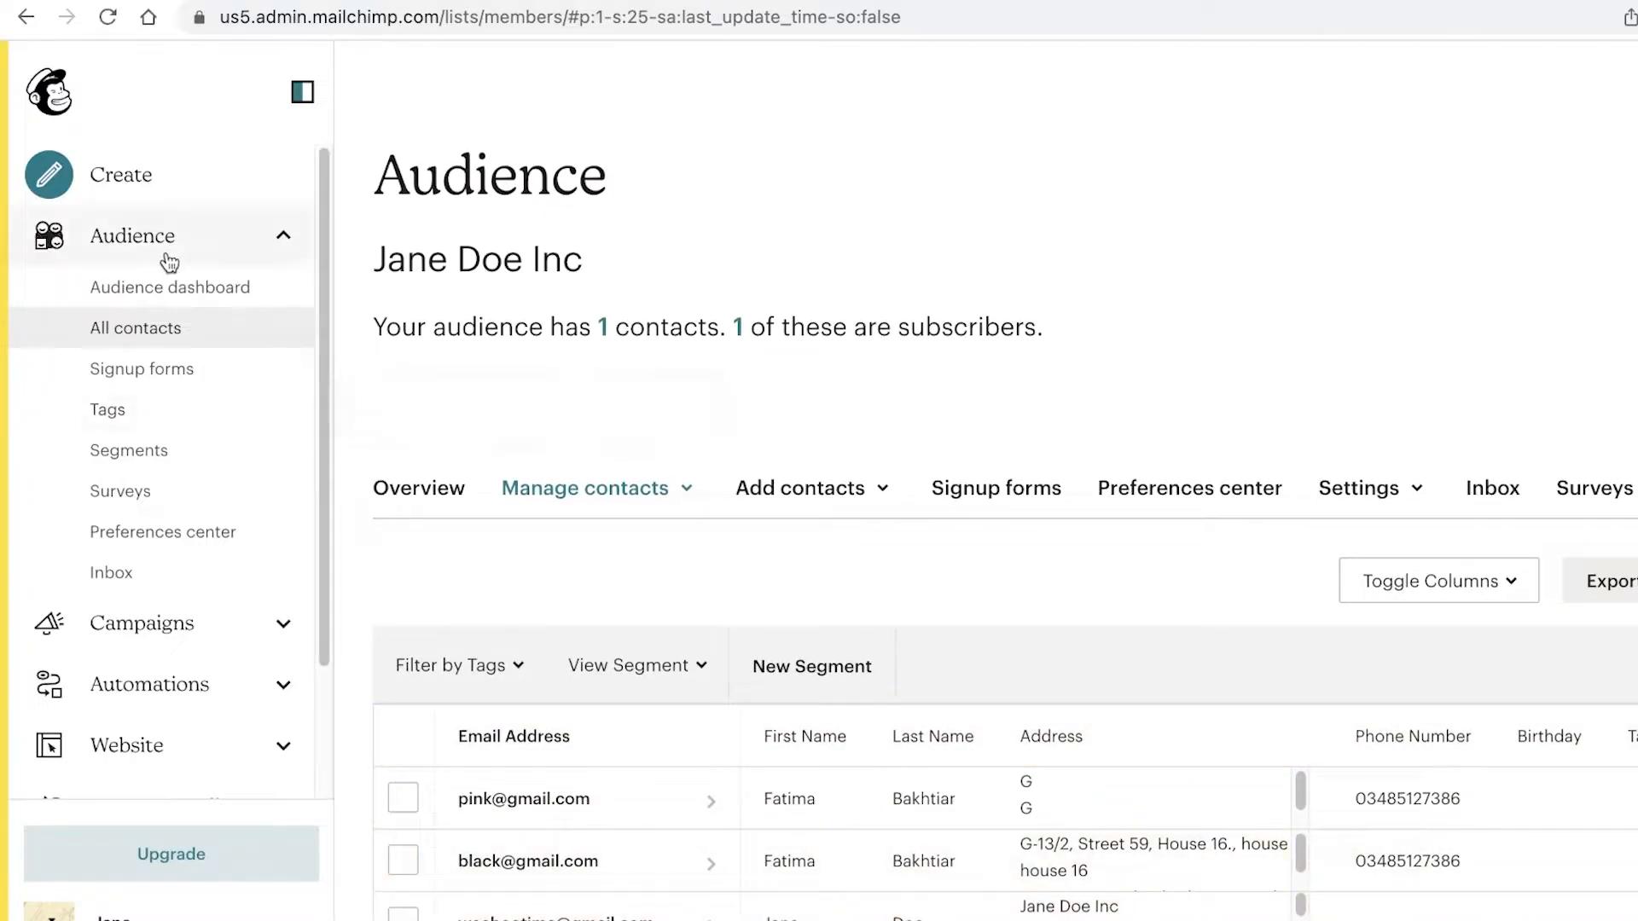
left_click(171, 288)
scroll(1235, 427, "down", 5)
scroll(1236, 427, "up", 5)
left_click(1143, 457)
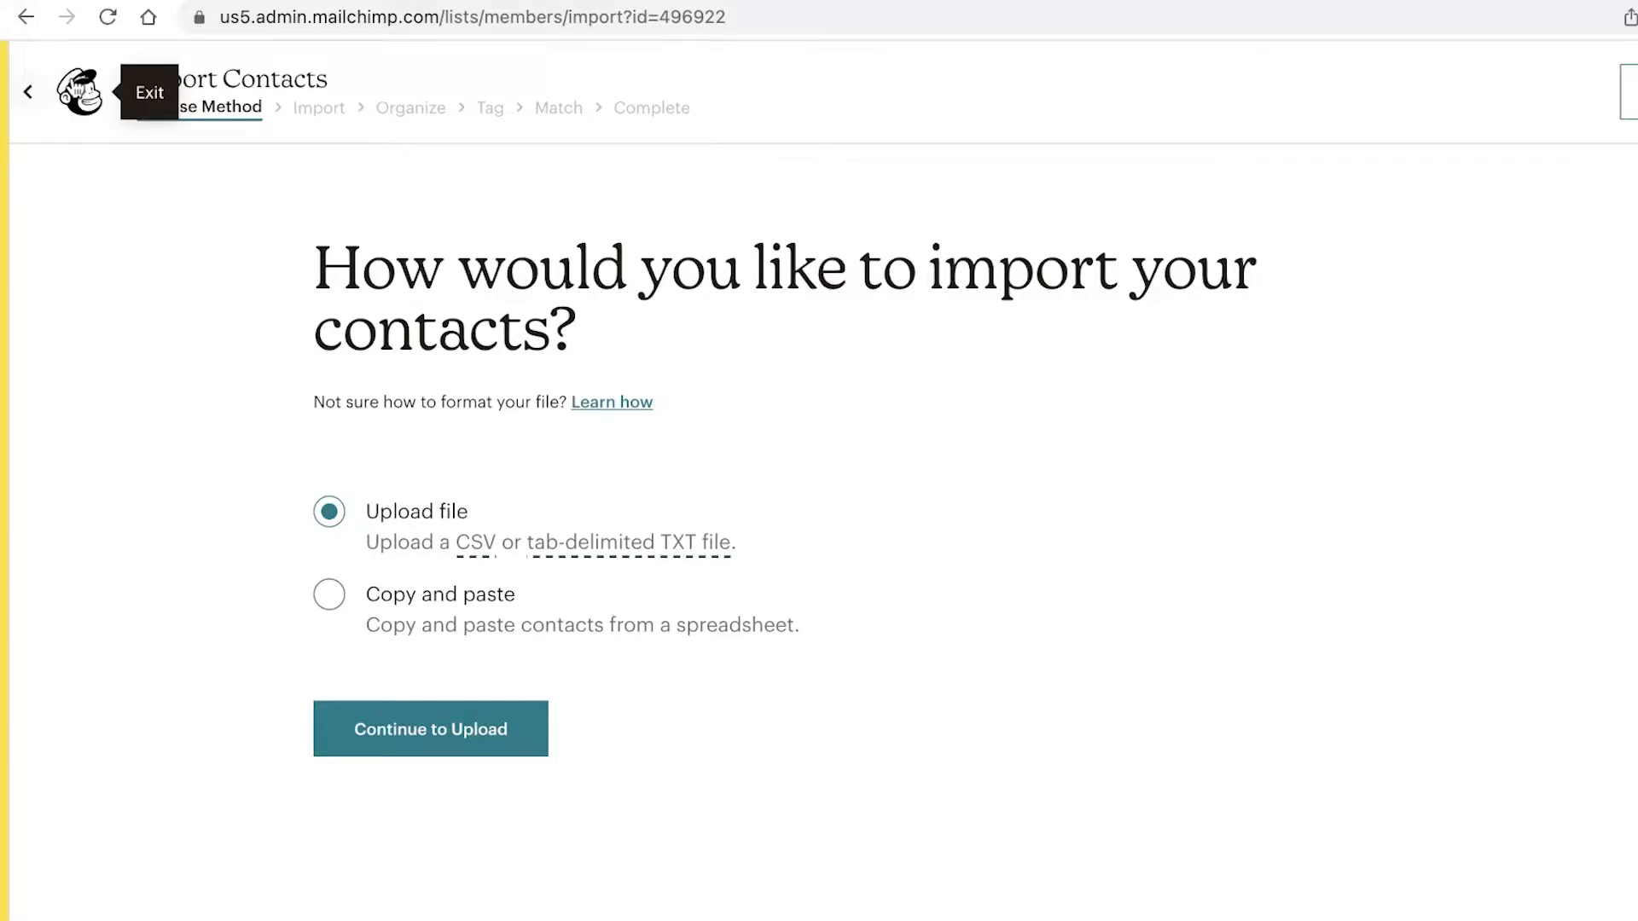
left_click(81, 91)
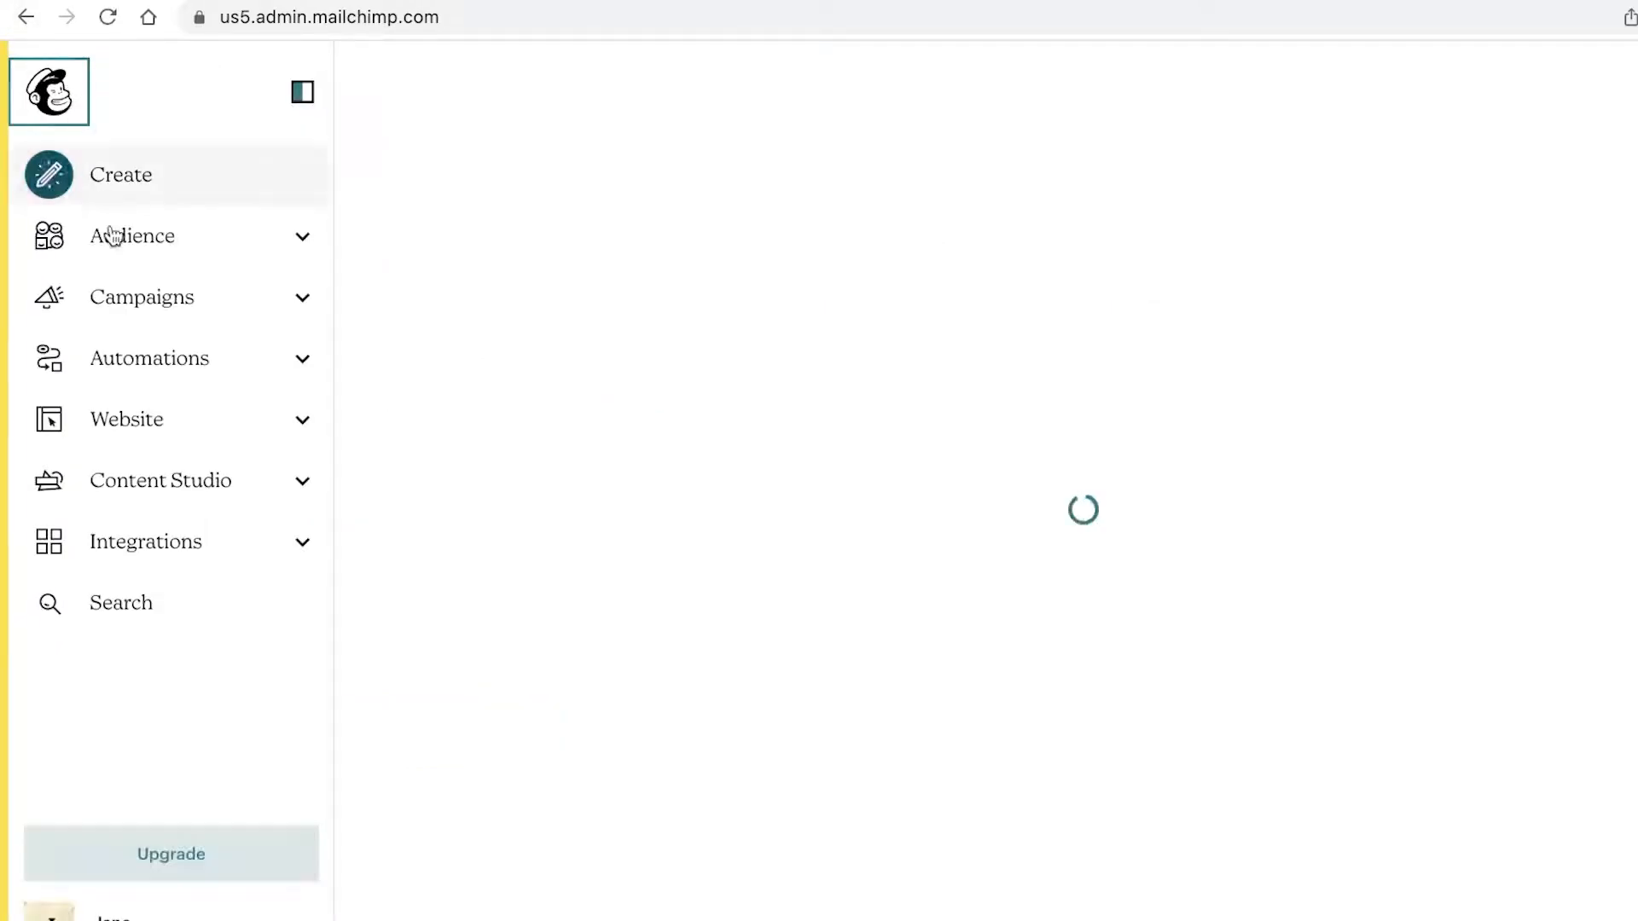
Step: Open All campaigns and look through the list for the sent THANKYOU EMAIL campaign
left_click(154, 295)
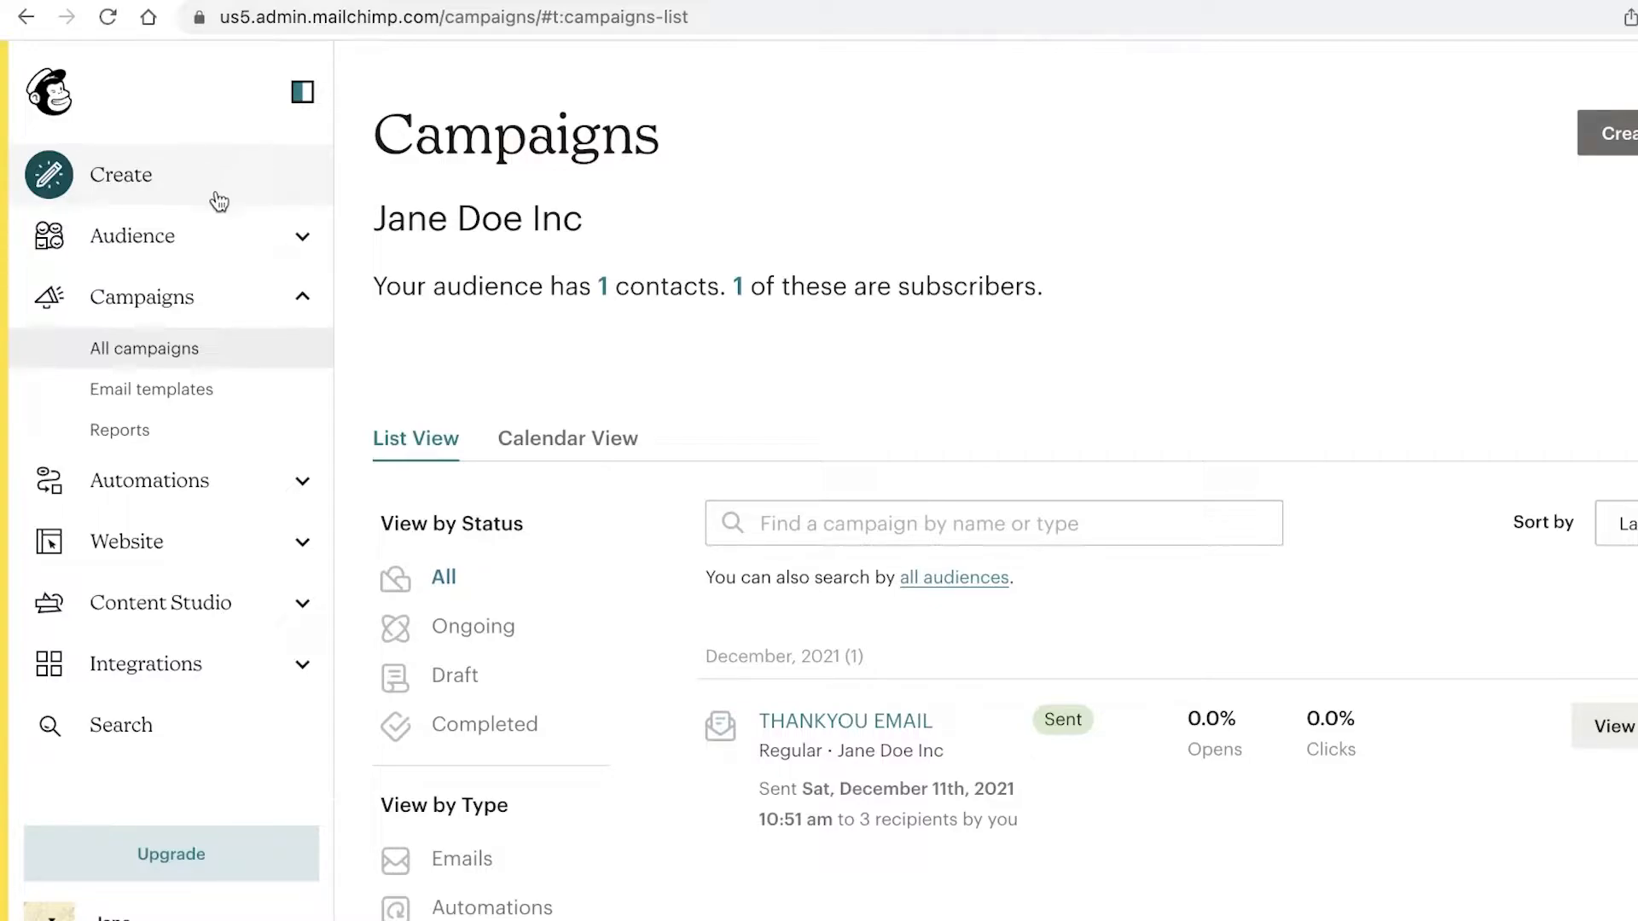
scroll(1415, 234, "down", 3)
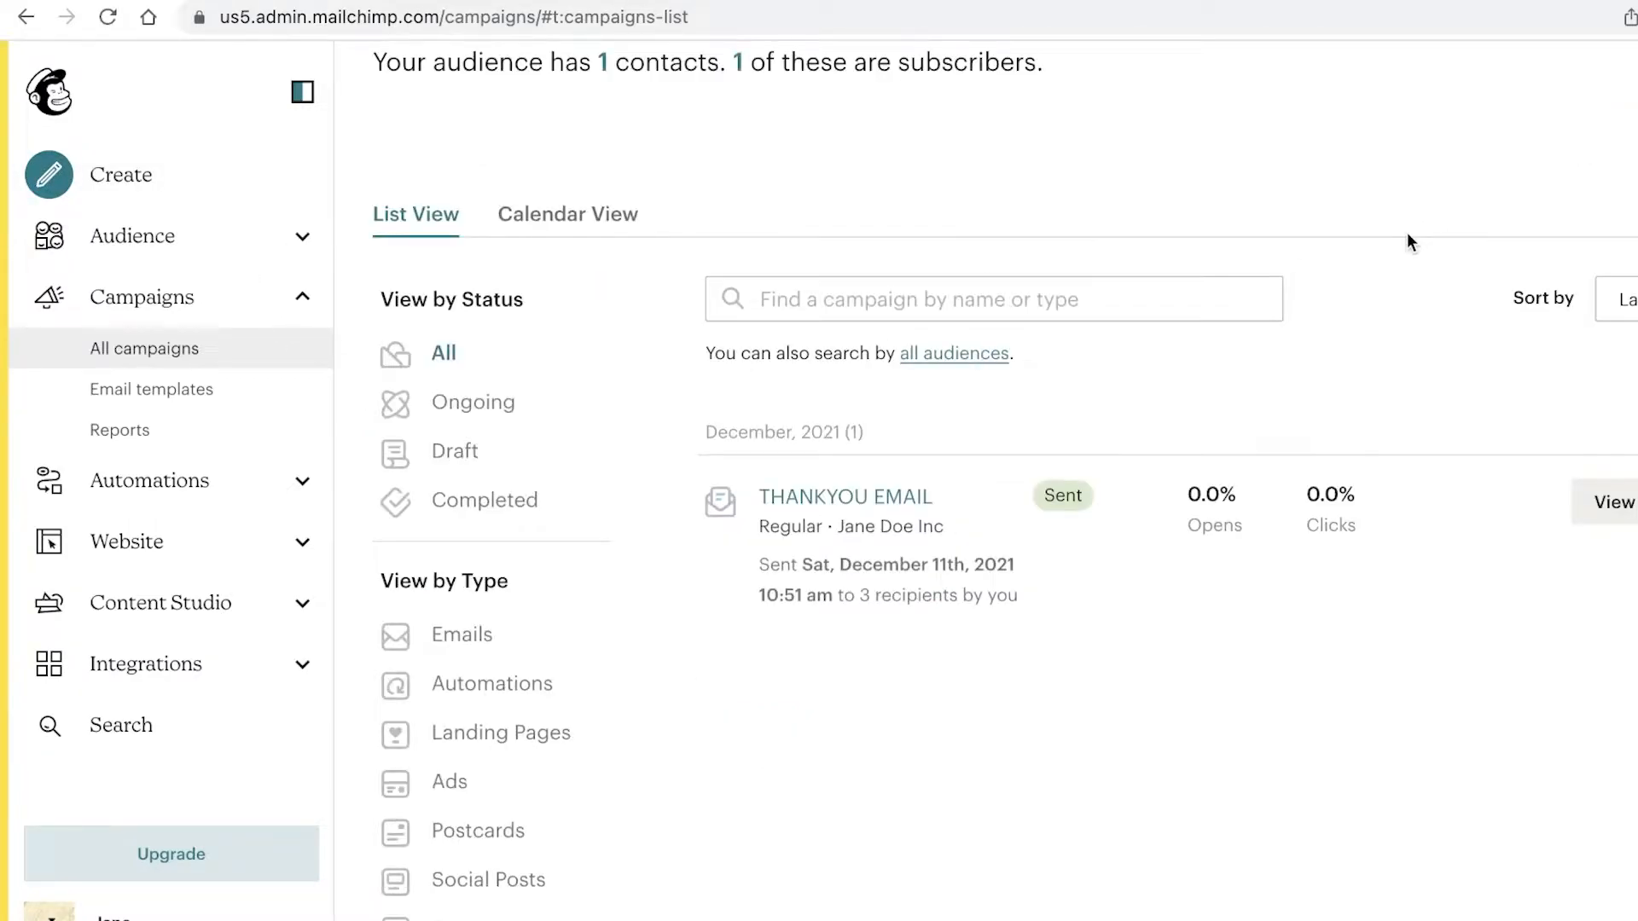
scroll(1408, 235, "up", 1)
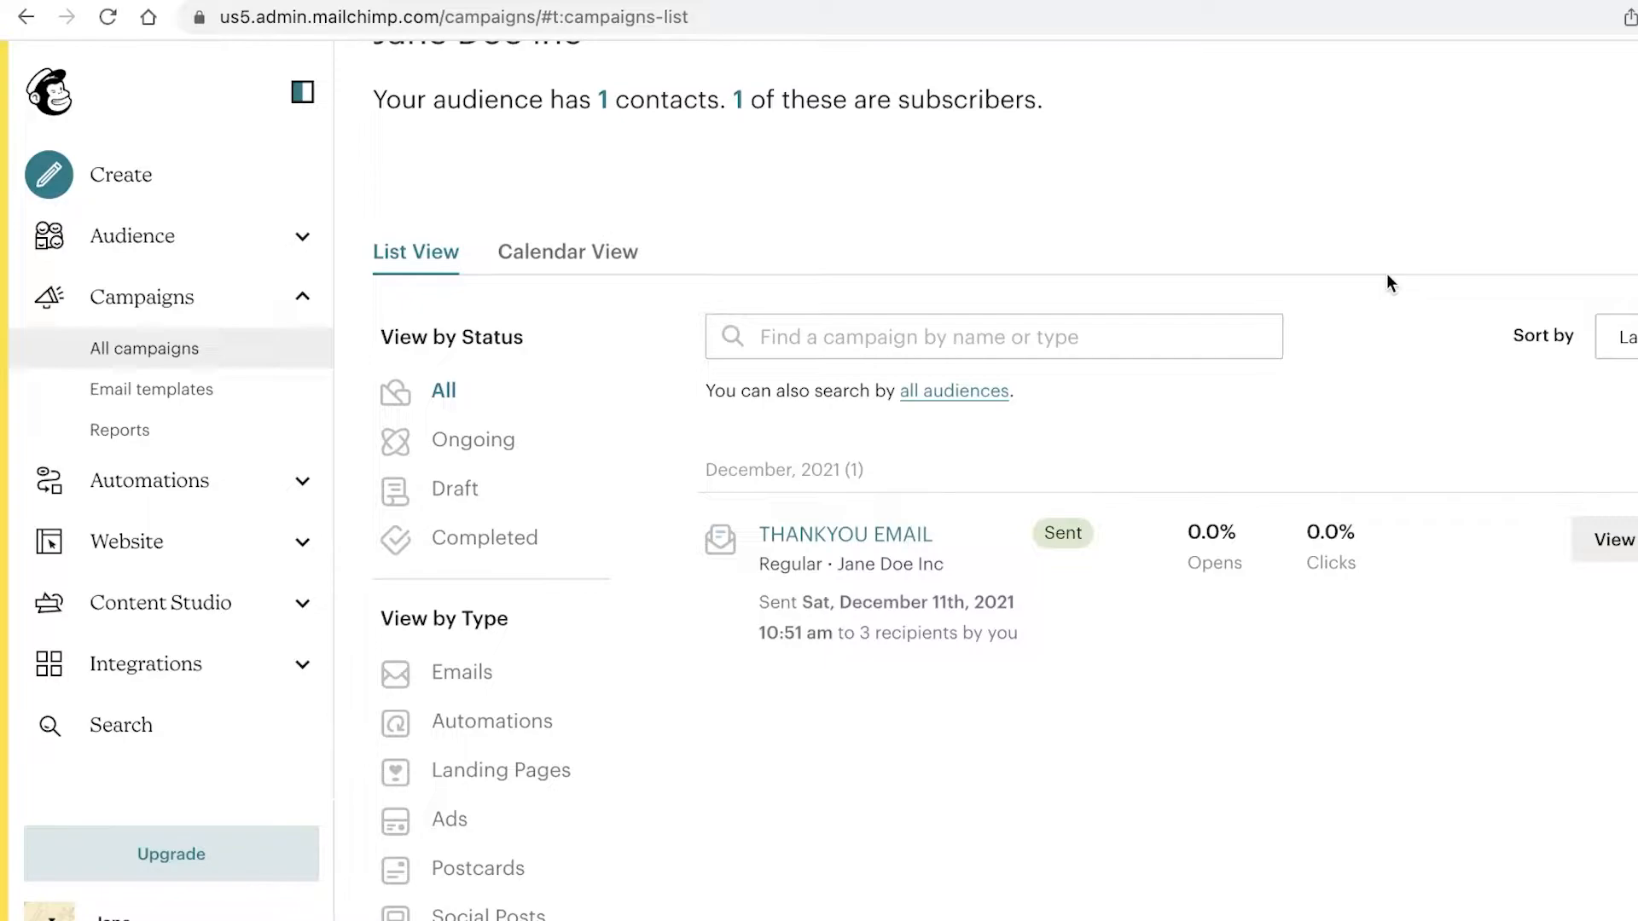
scroll(1283, 477, "down", 2)
scroll(1283, 478, "up", 5)
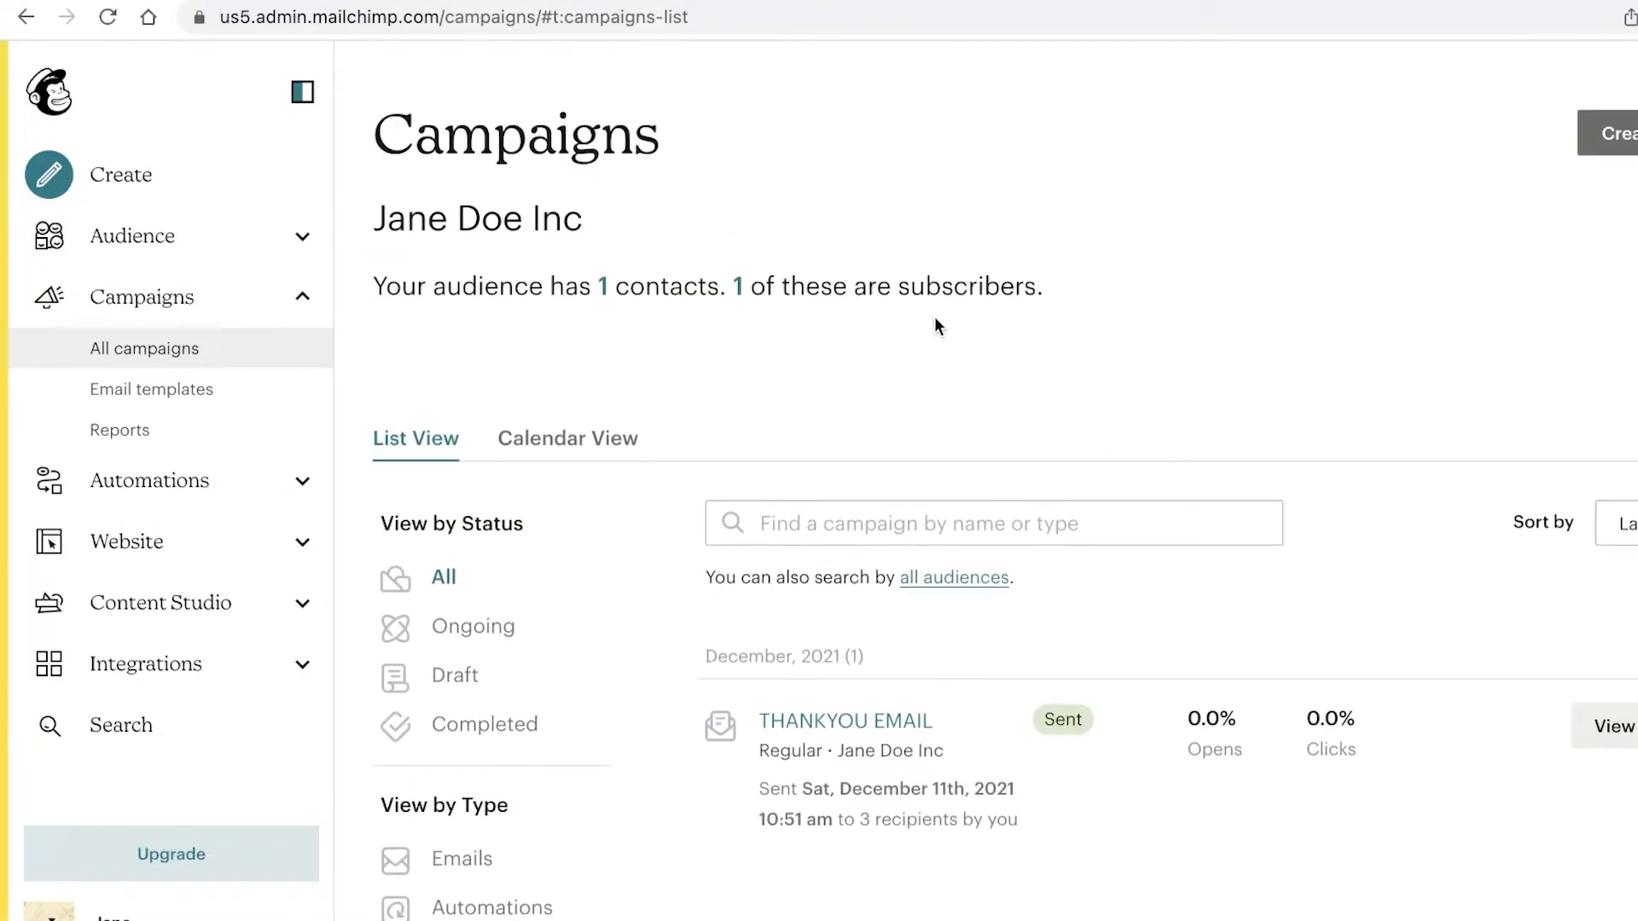
Step: Go to Customer Journeys, start a new journey and decline the feedback survey
left_click(220, 495)
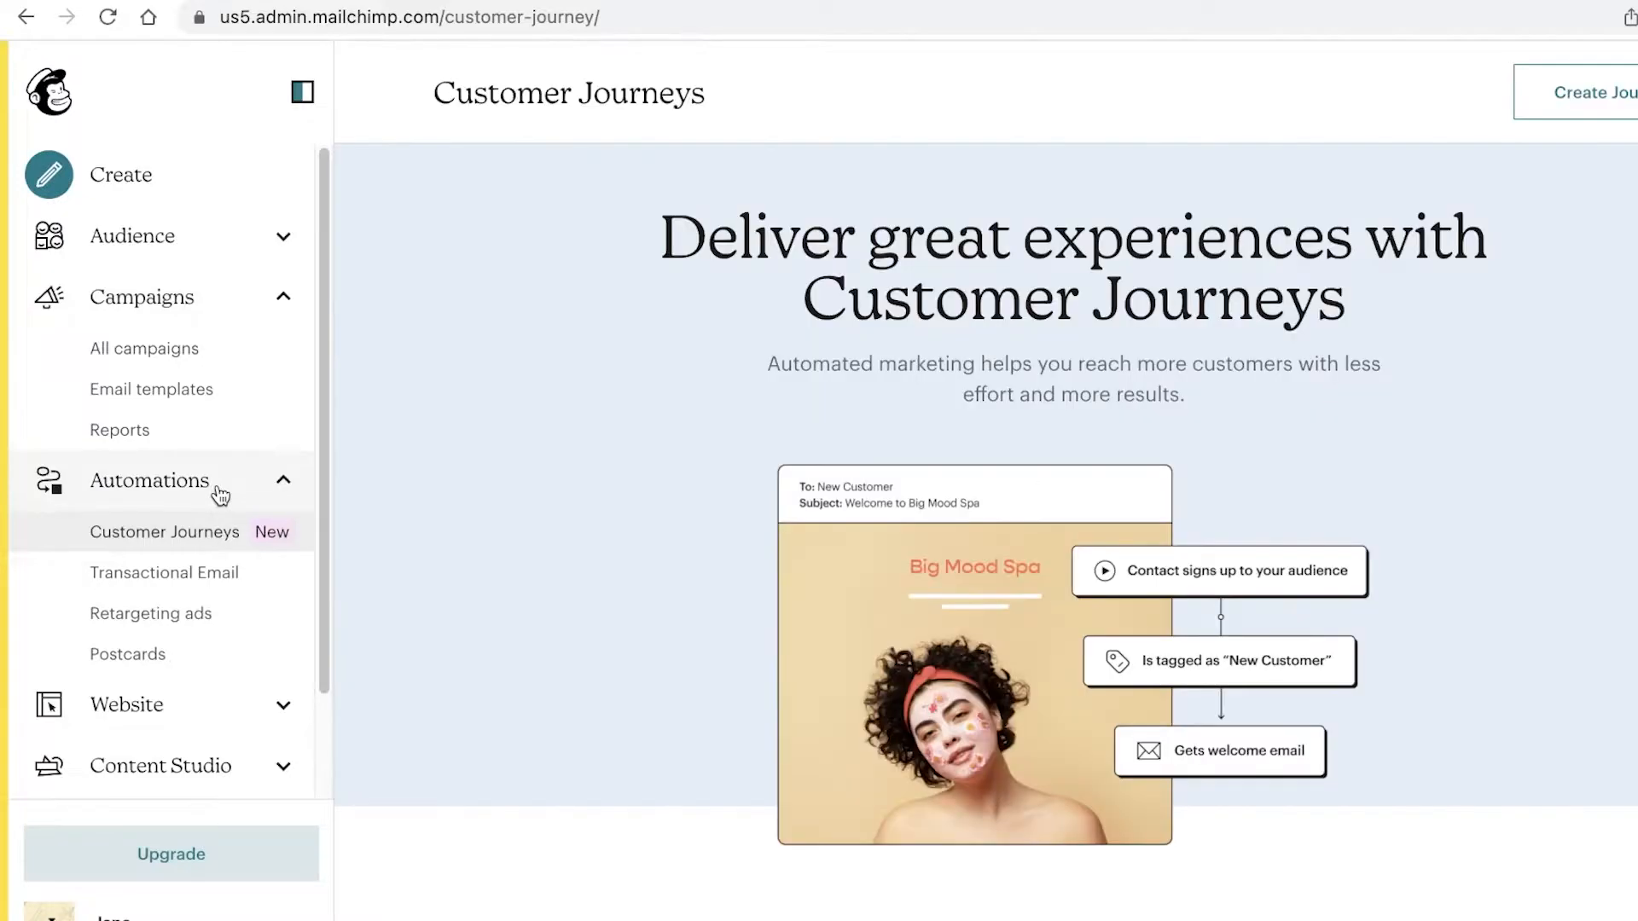
scroll(220, 494, "down", 3)
left_click(206, 421)
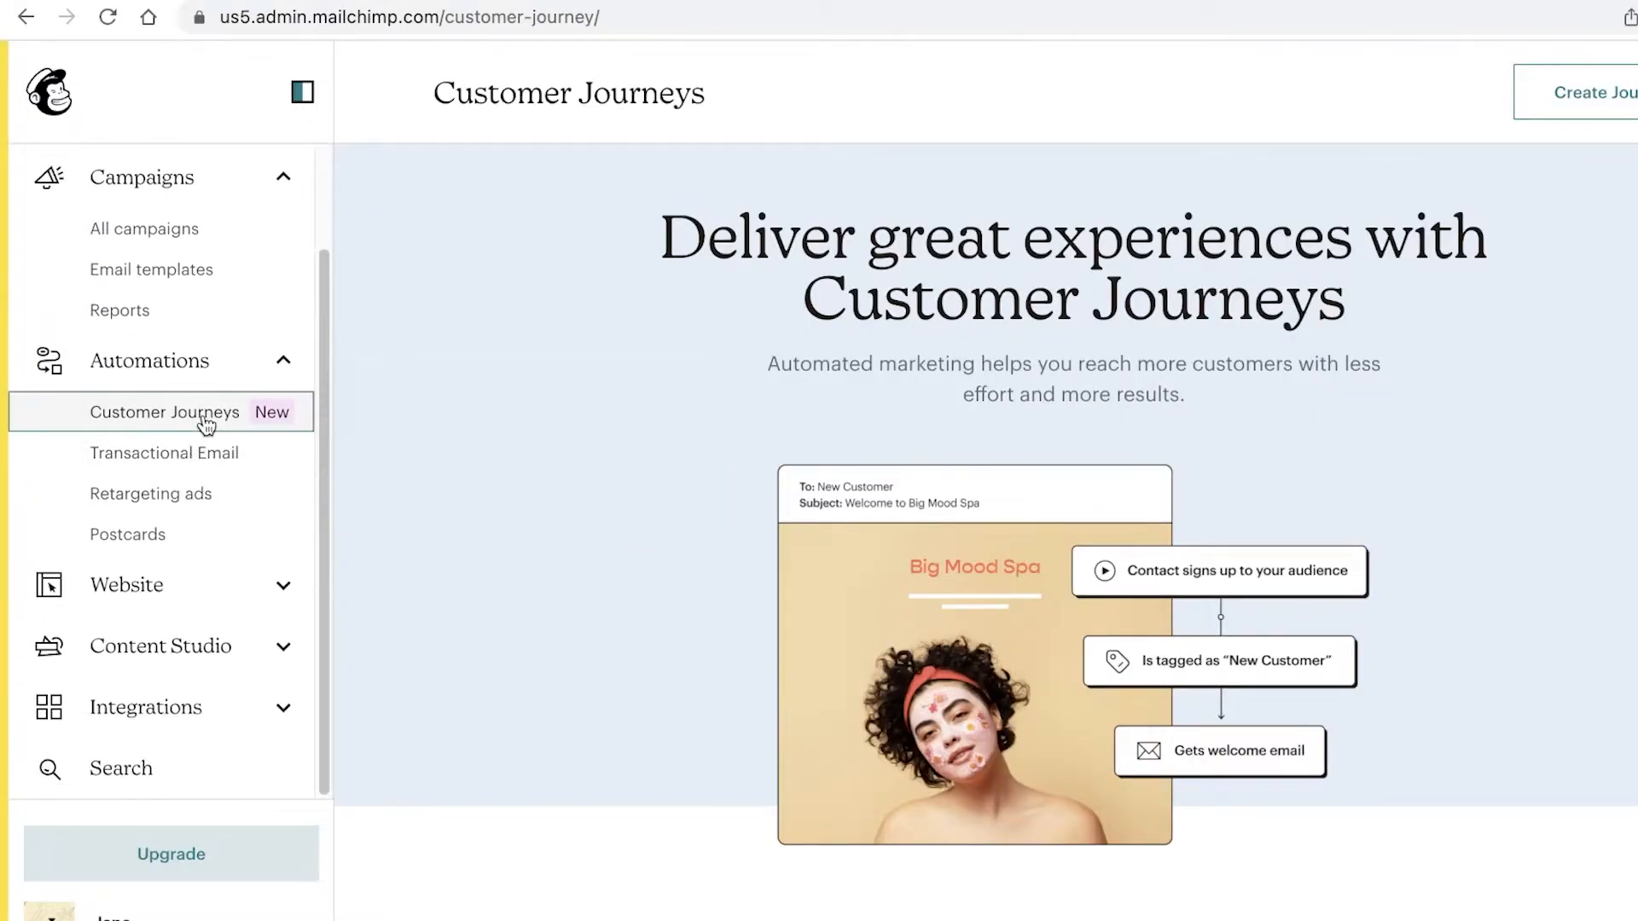
left_click(1614, 114)
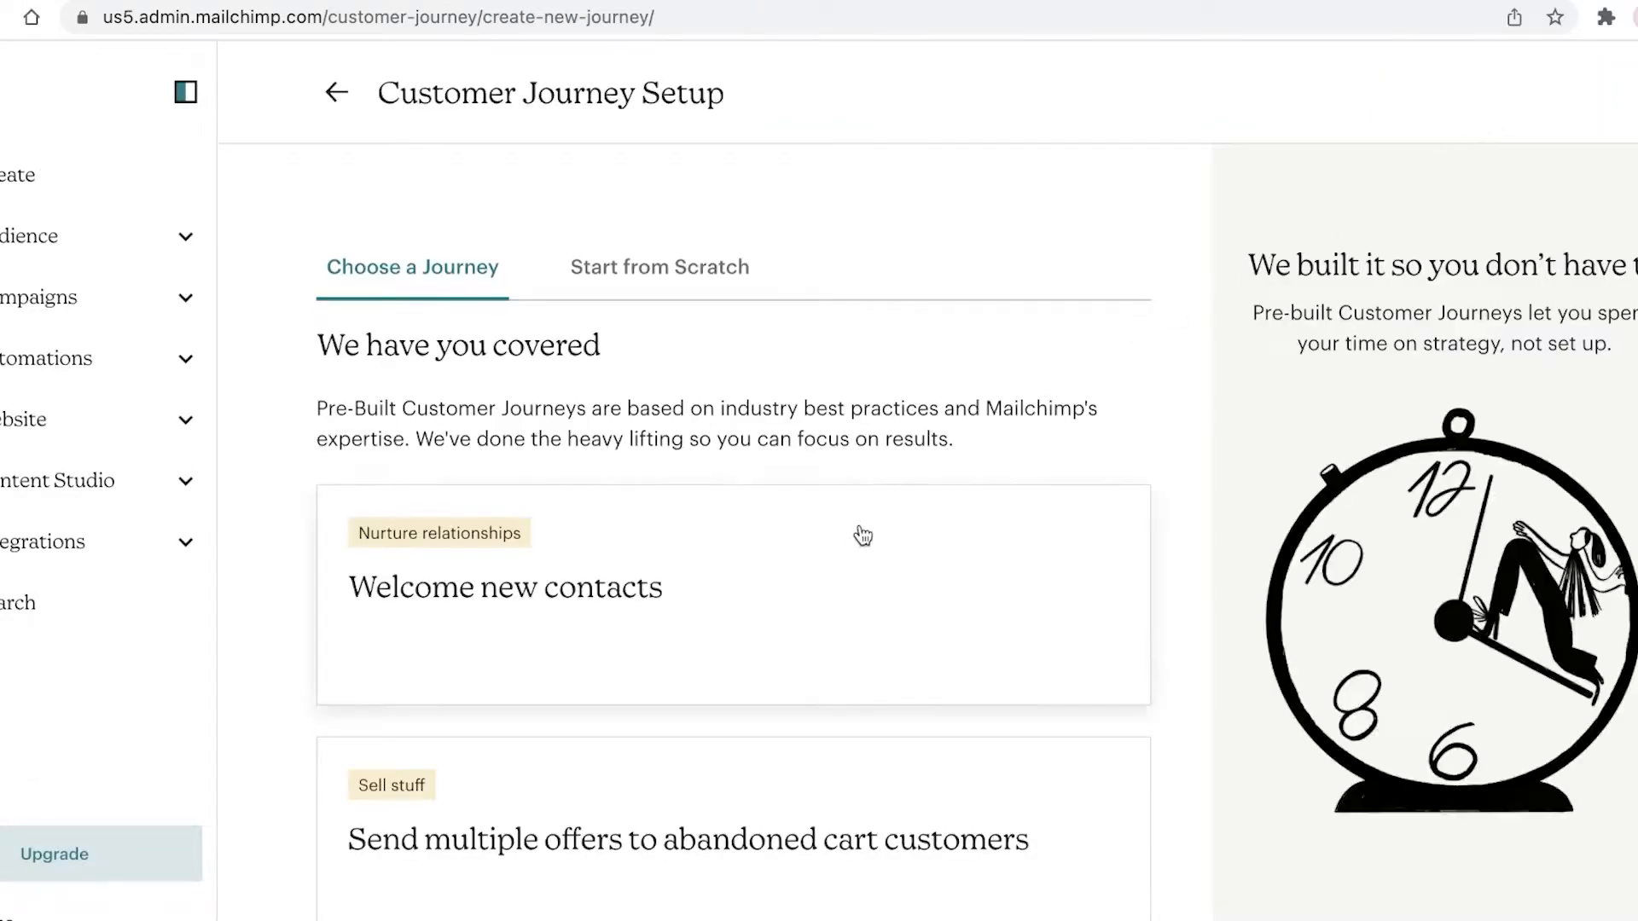
scroll(741, 338, "down", 3)
scroll(741, 338, "up", 3)
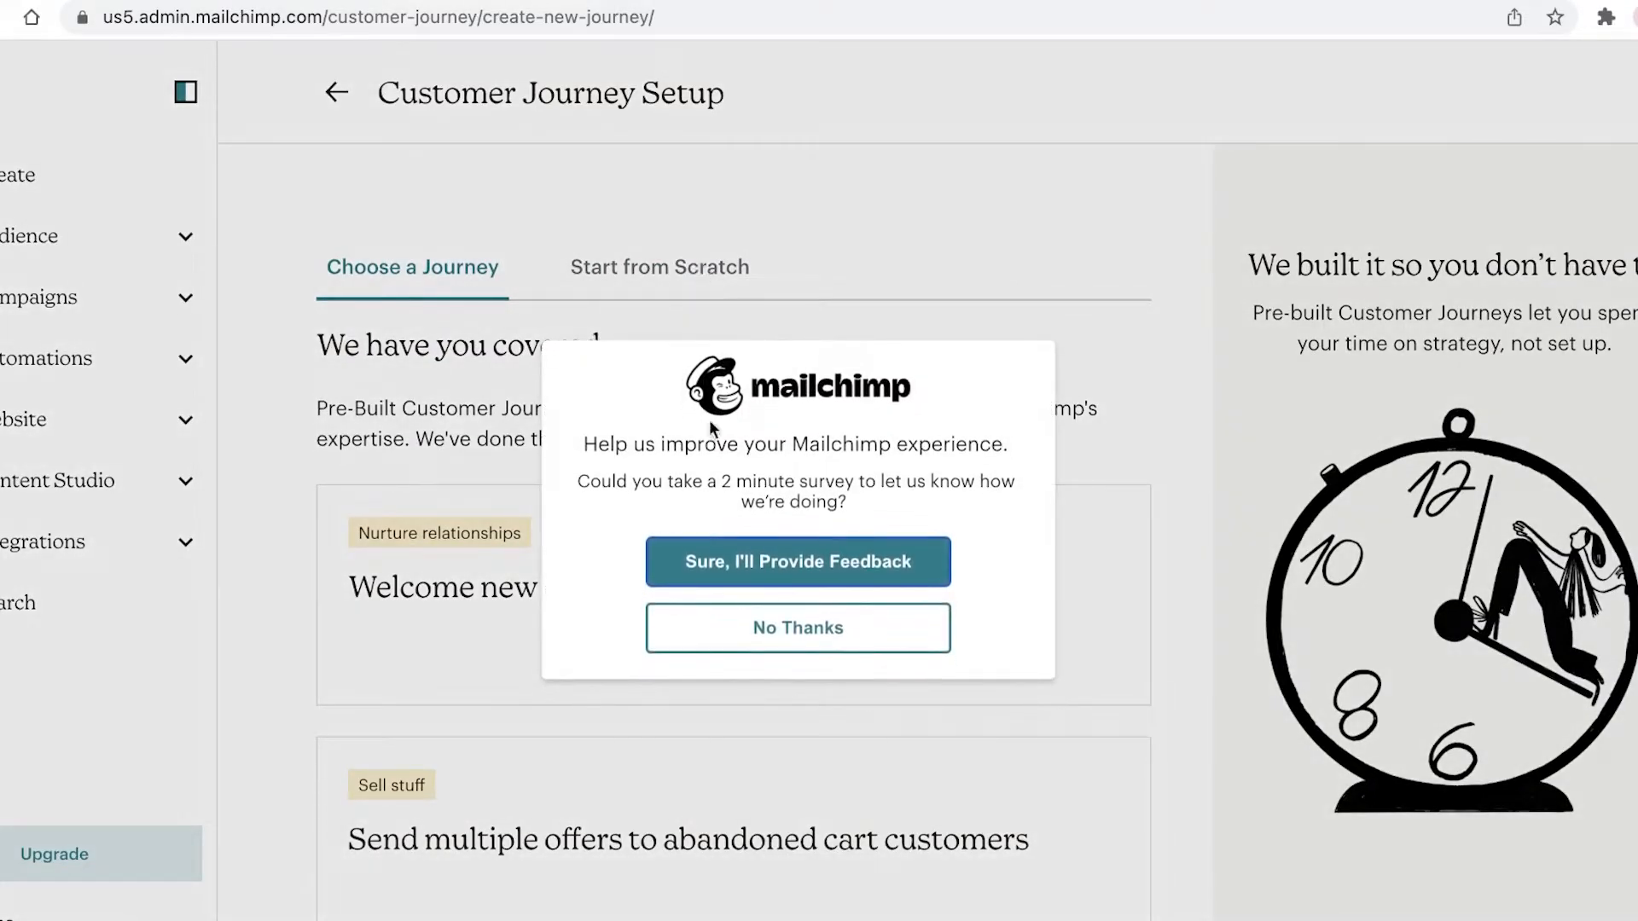
left_click(720, 650)
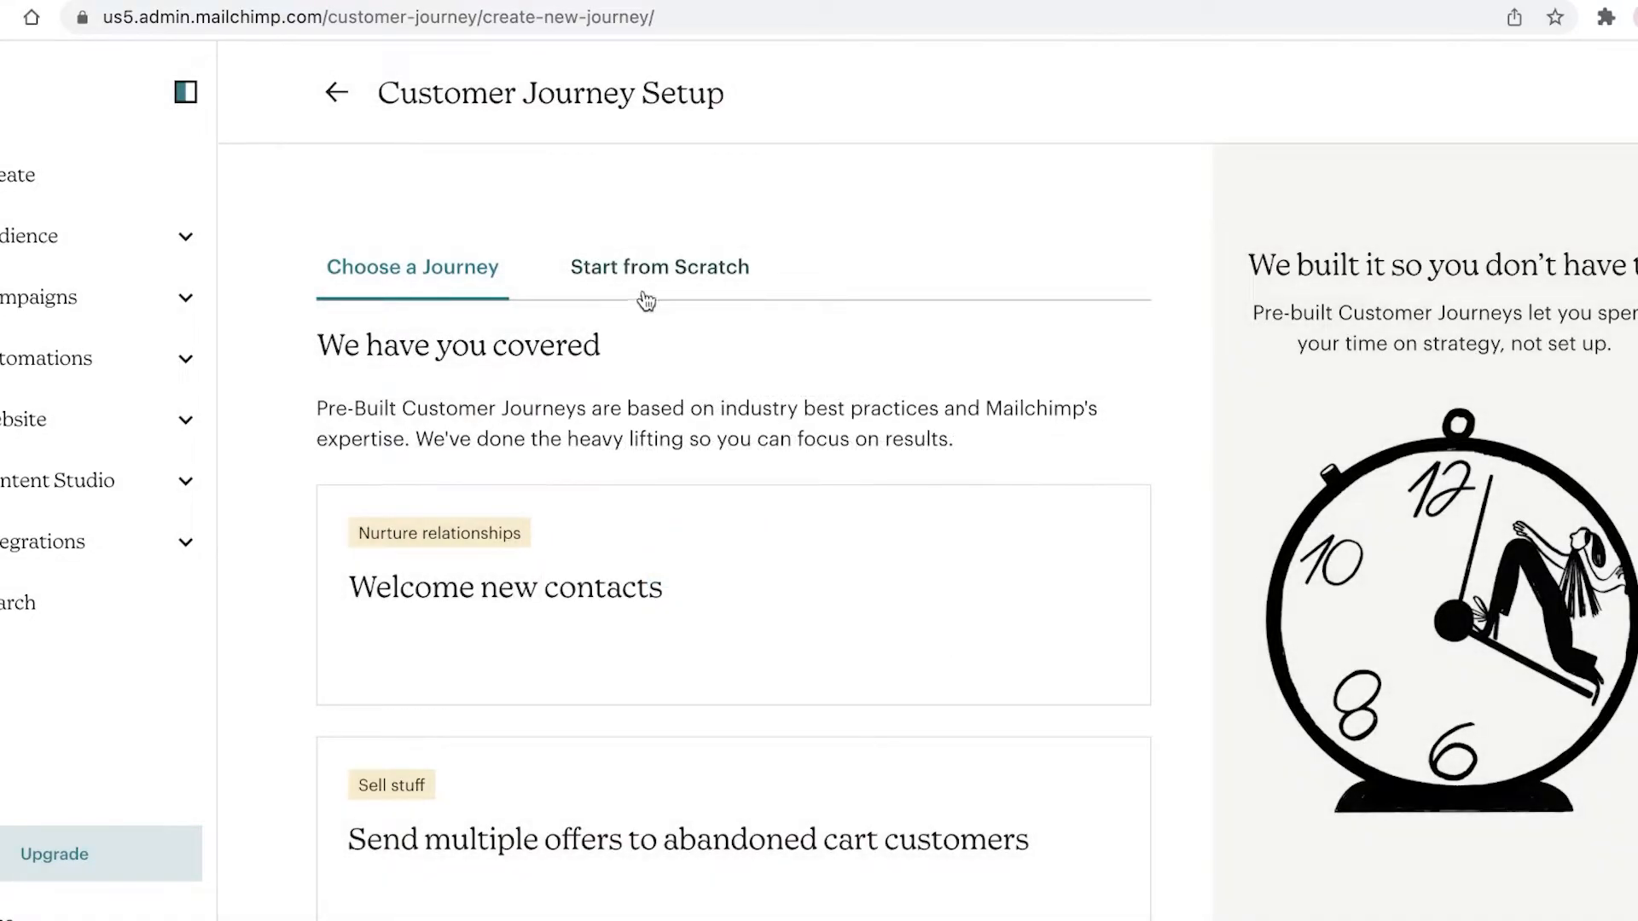
Step: Build a journey from scratch named 'Welcome Discount' for the account's audience
left_click(648, 294)
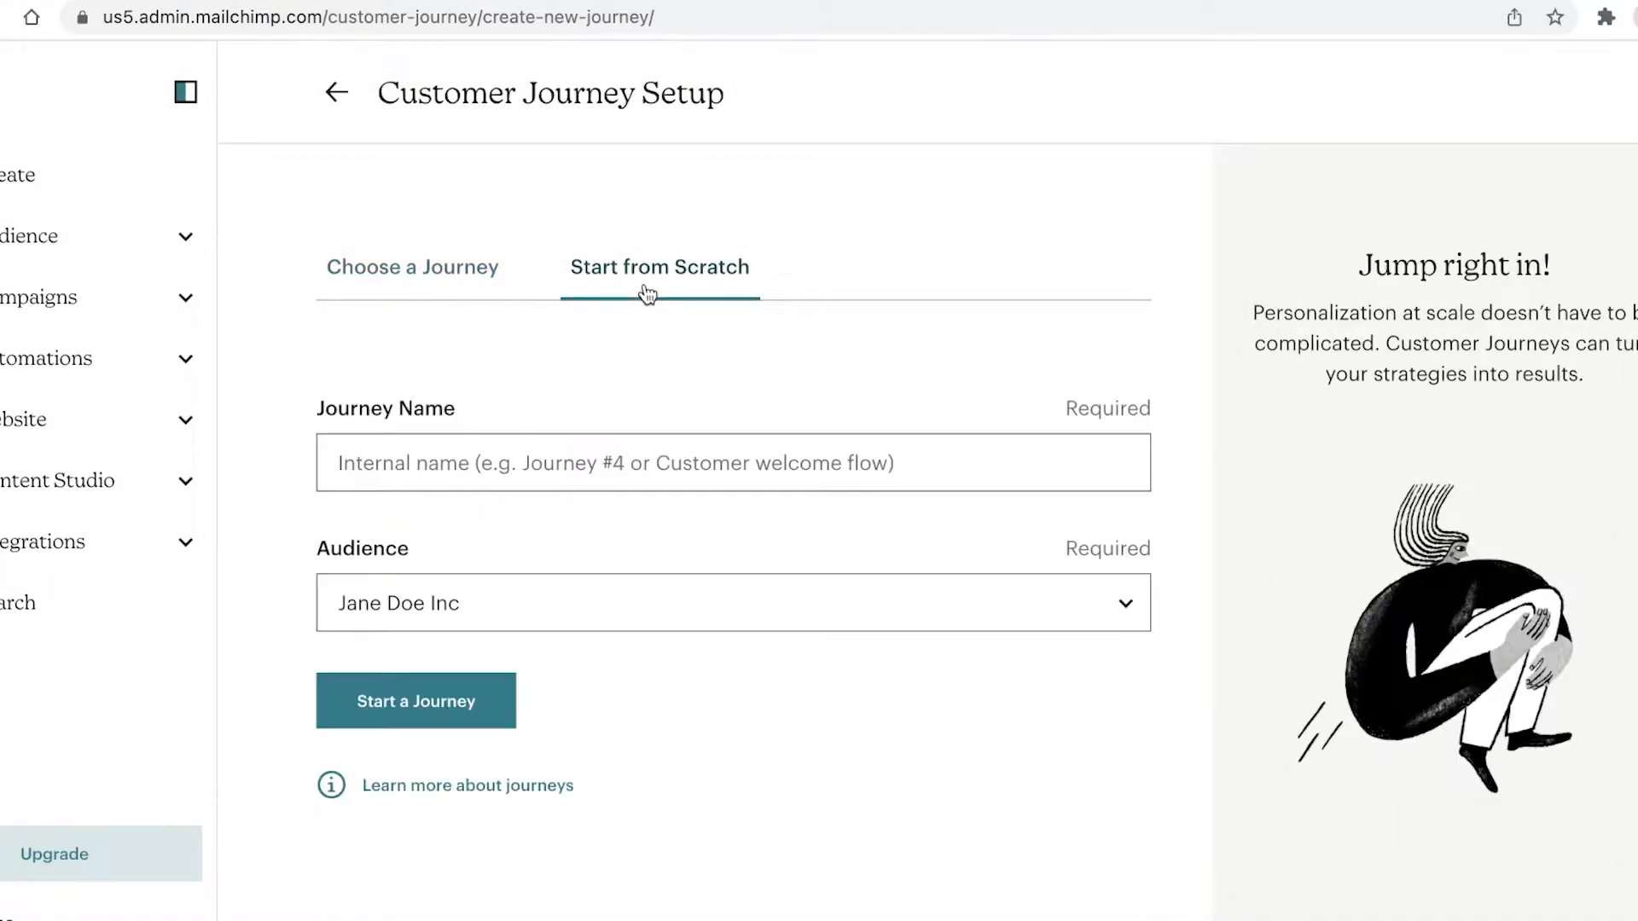
left_click(613, 458)
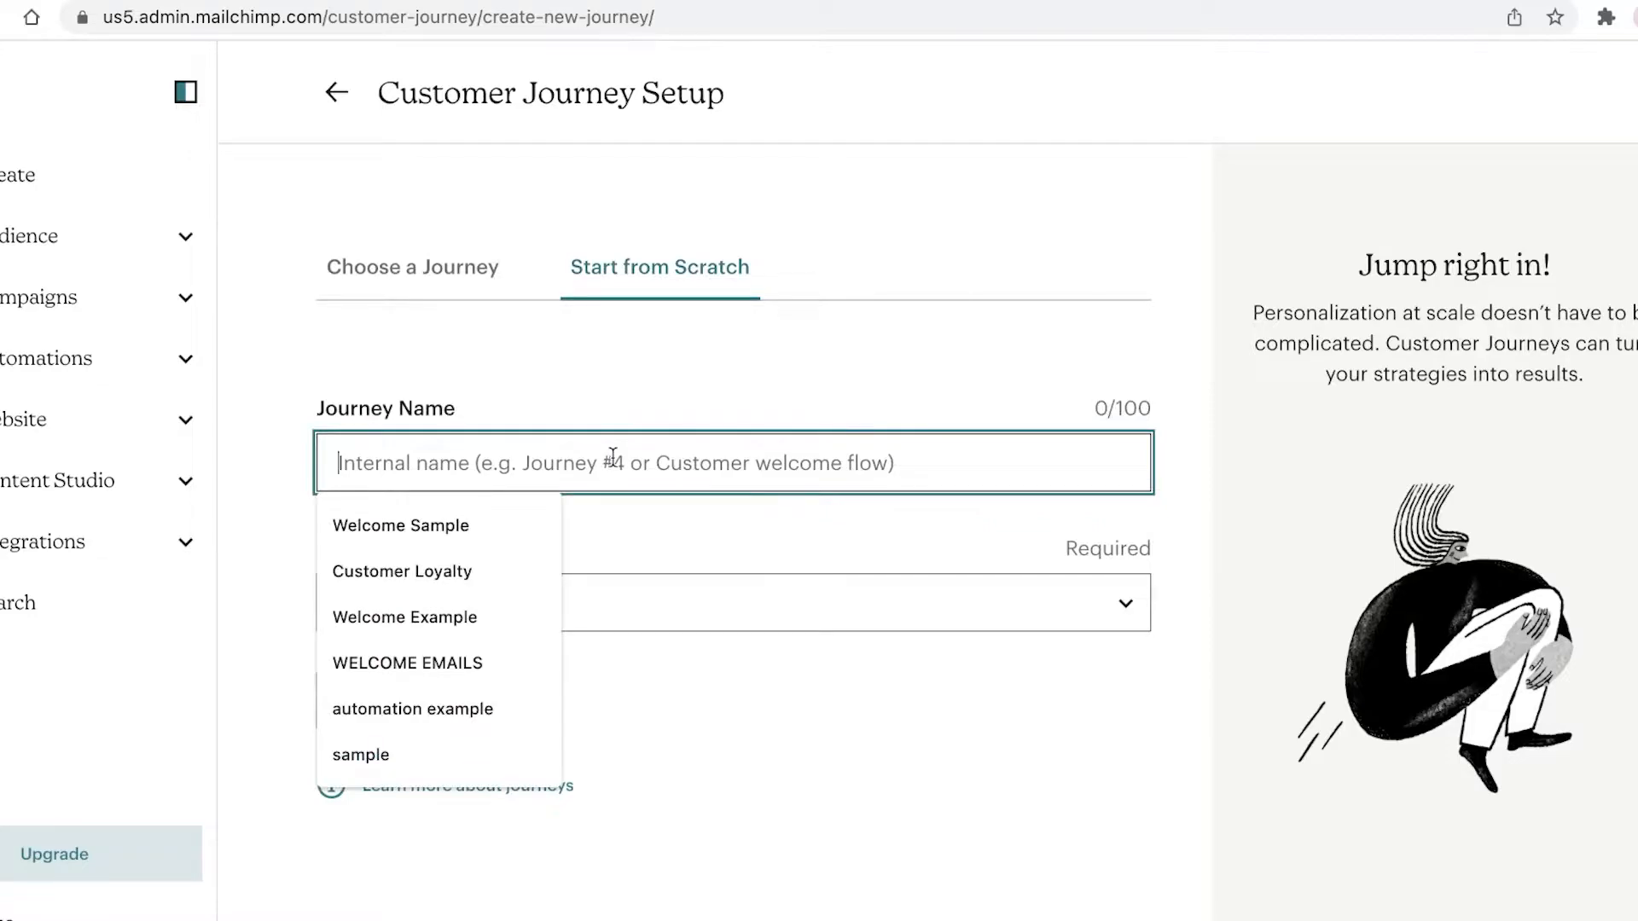
type("Welcome ")
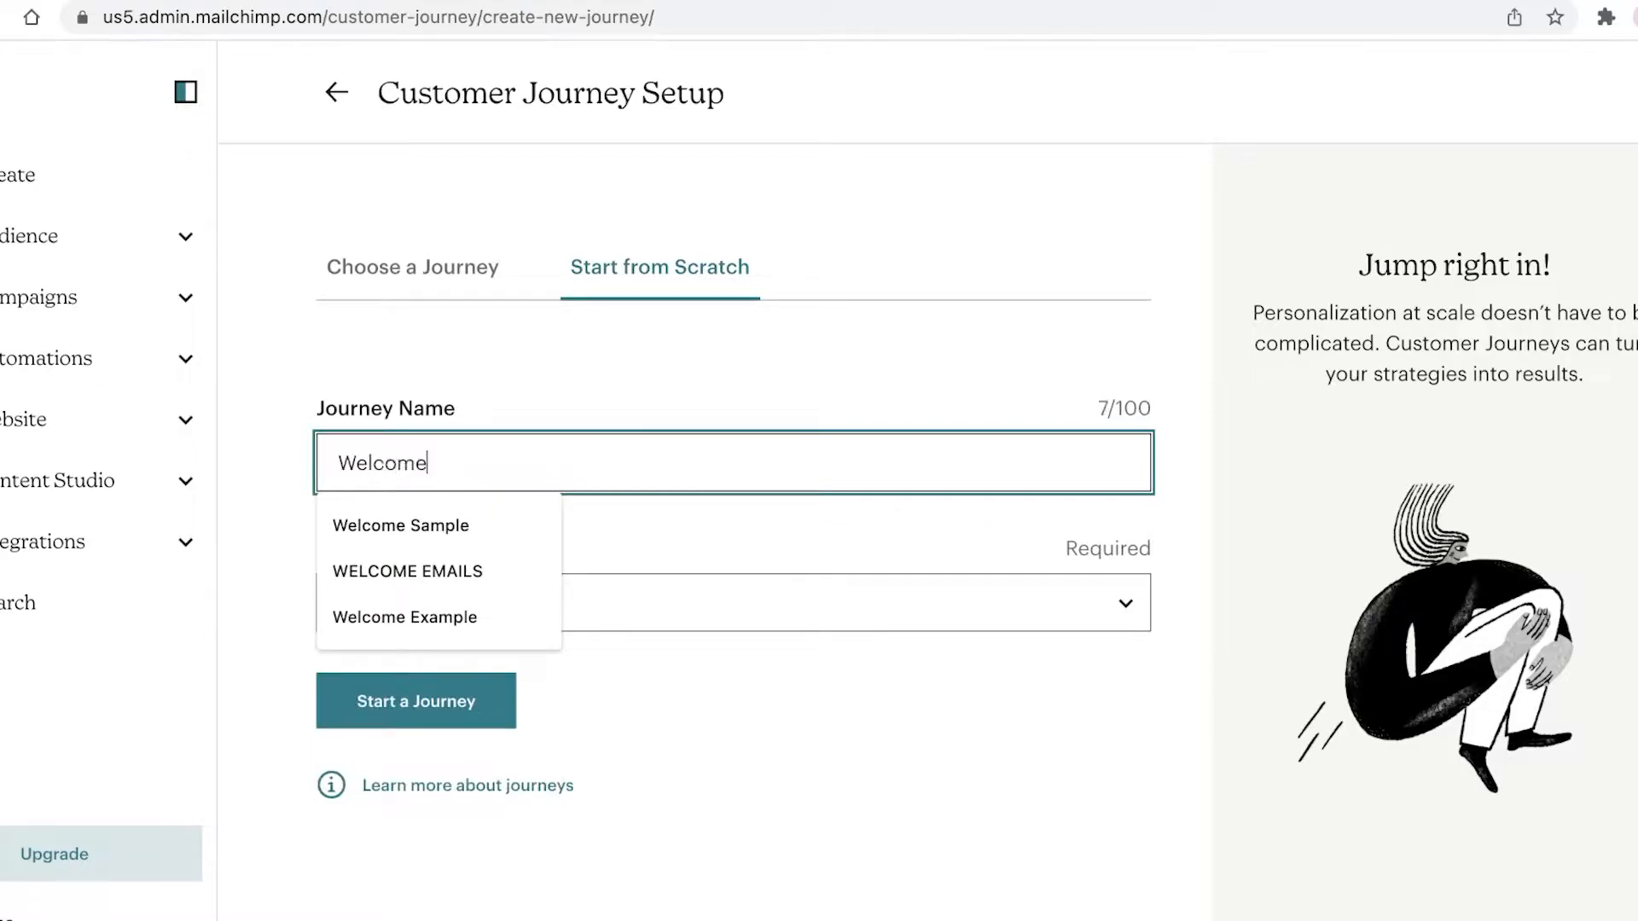
type("Discount")
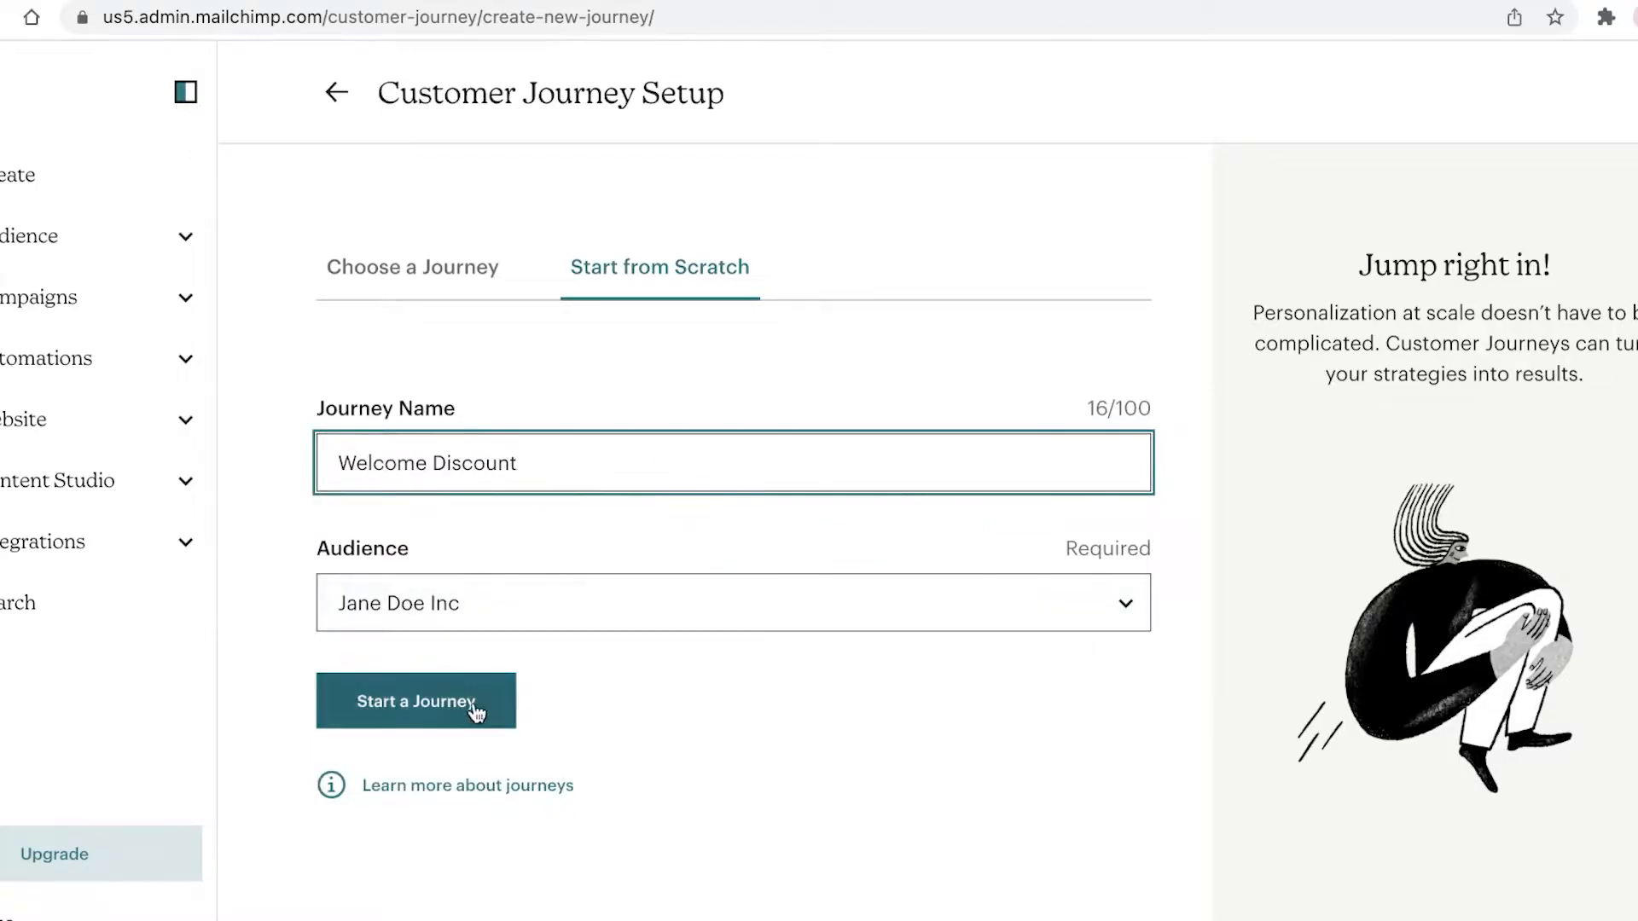
left_click(479, 621)
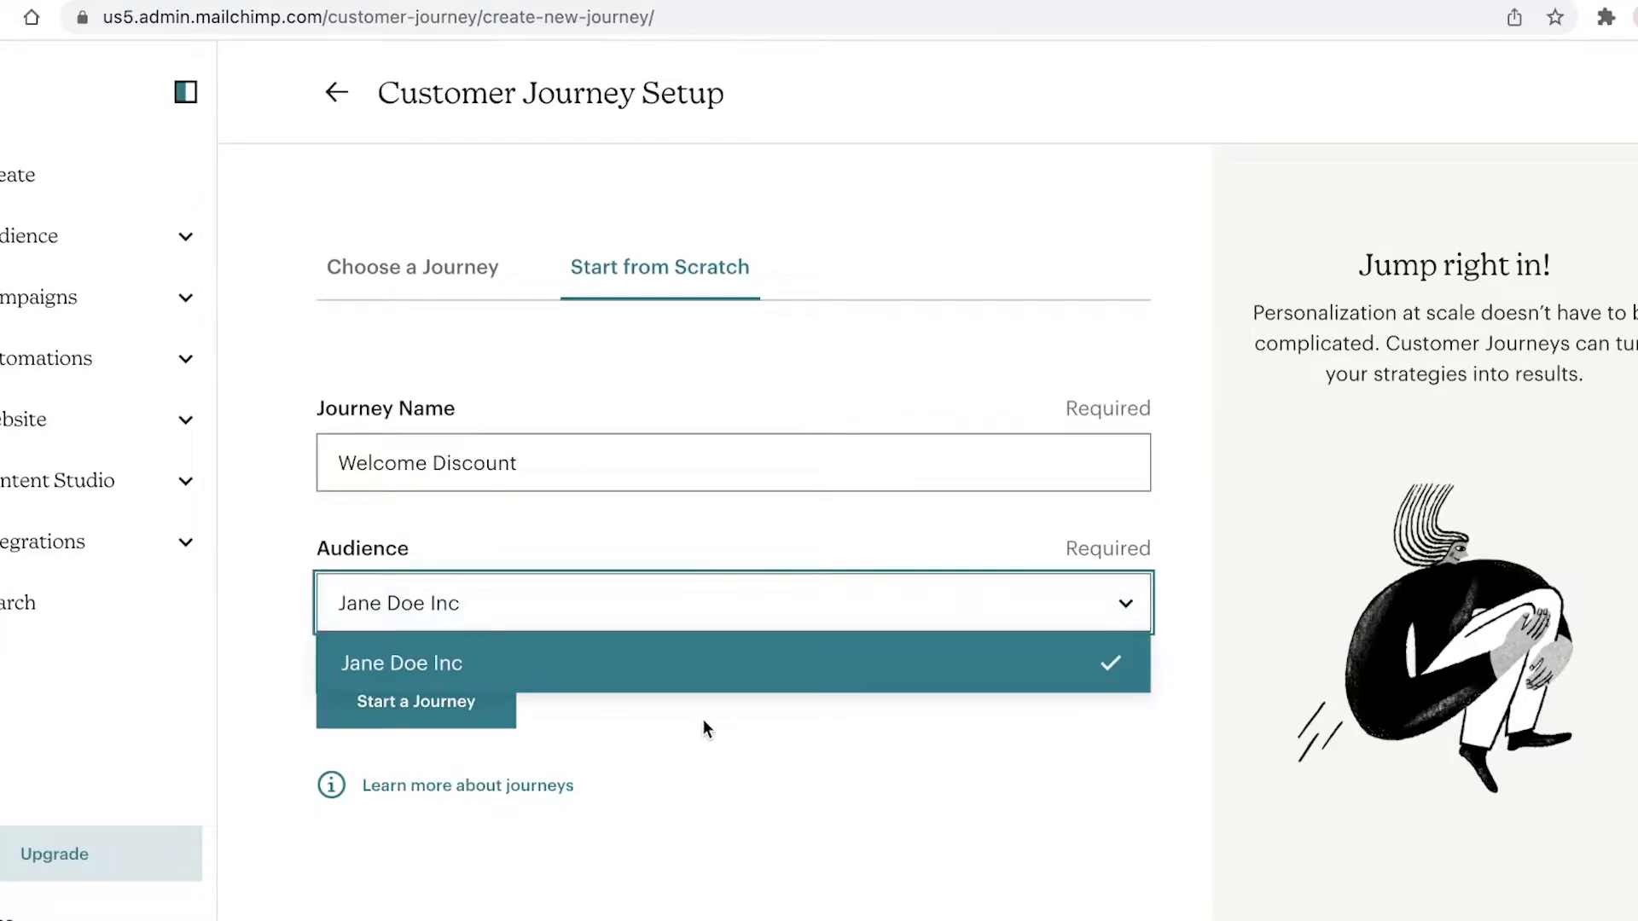
left_click(484, 665)
left_click(374, 719)
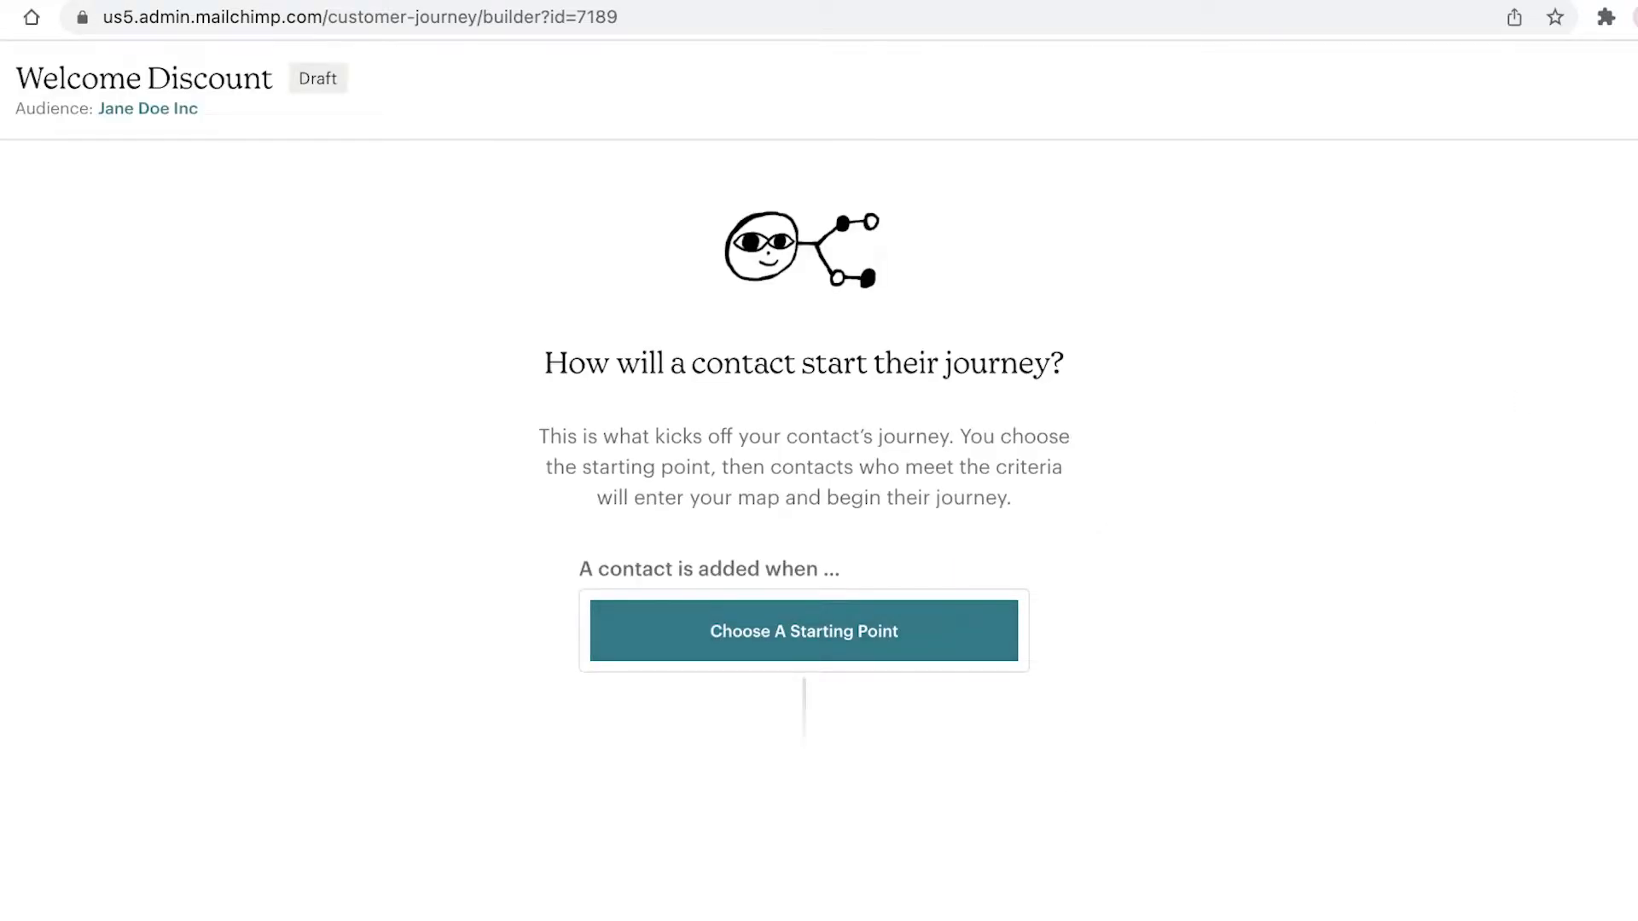
Step: Browse the starting-point categories: contact activity, dates, shopping, marketing, and API/integrations
left_click(785, 643)
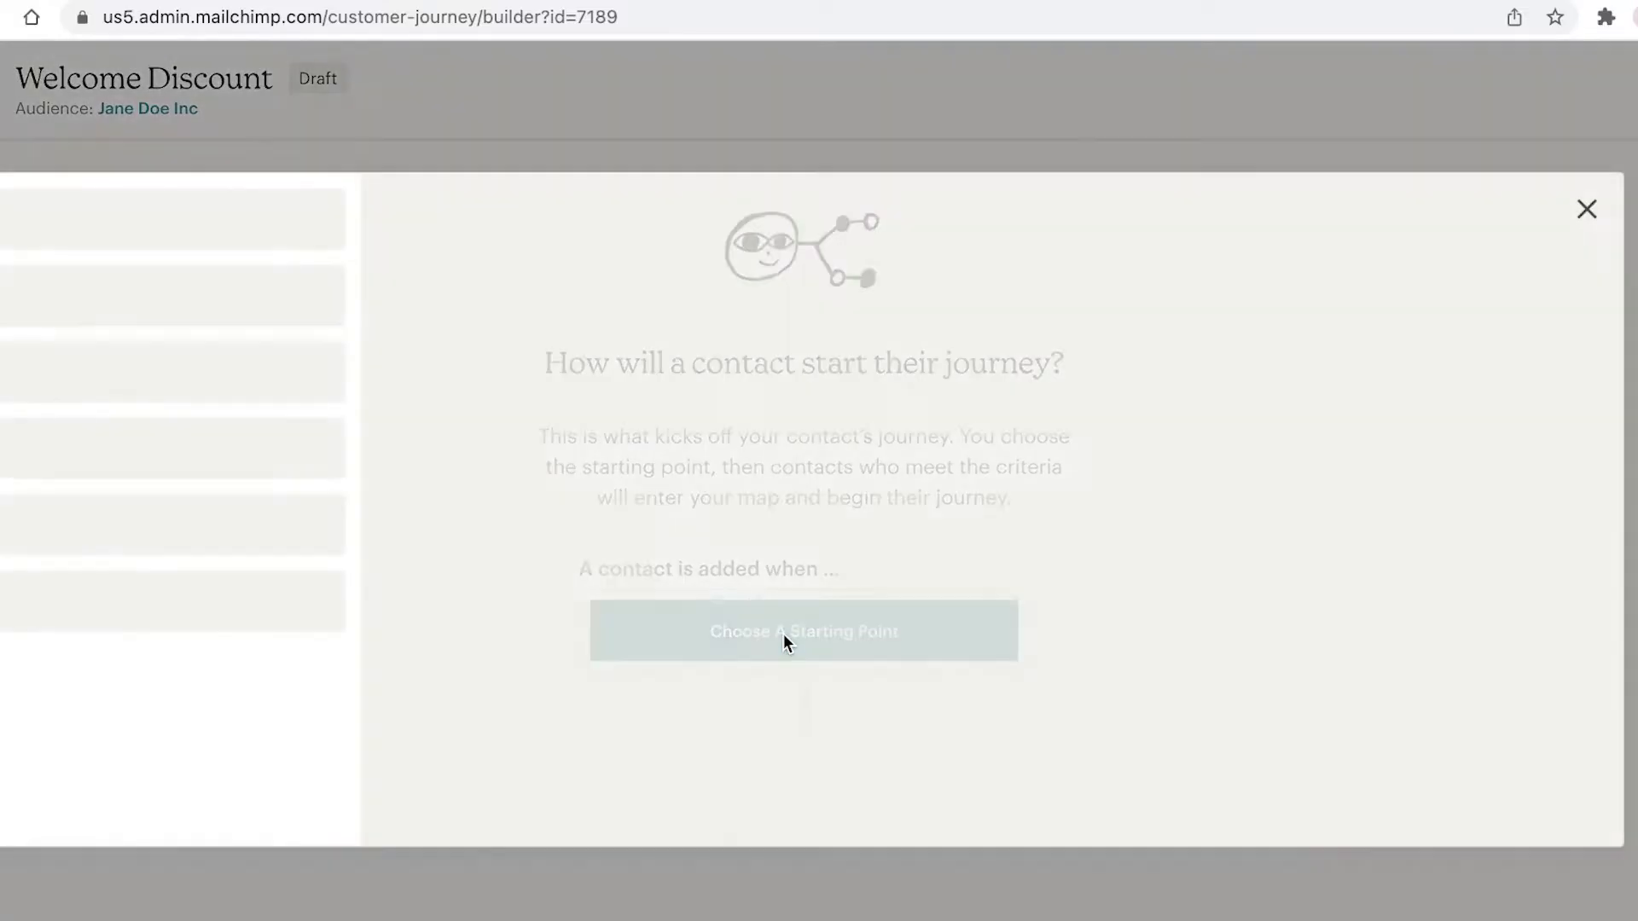
left_click(75, 327)
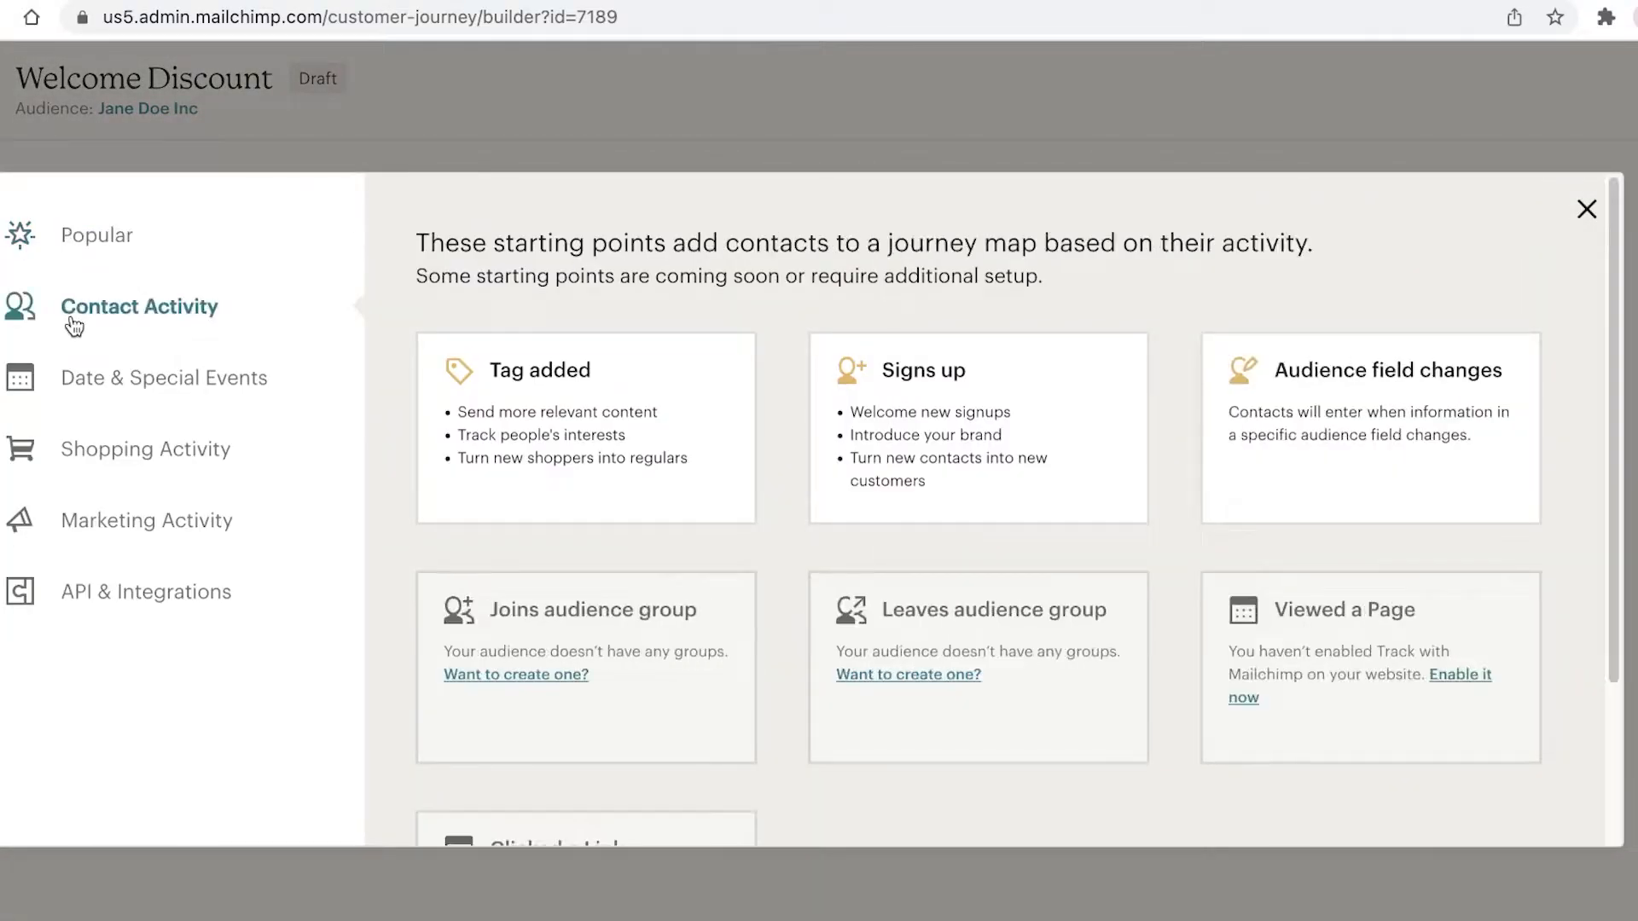
left_click(112, 395)
left_click(96, 455)
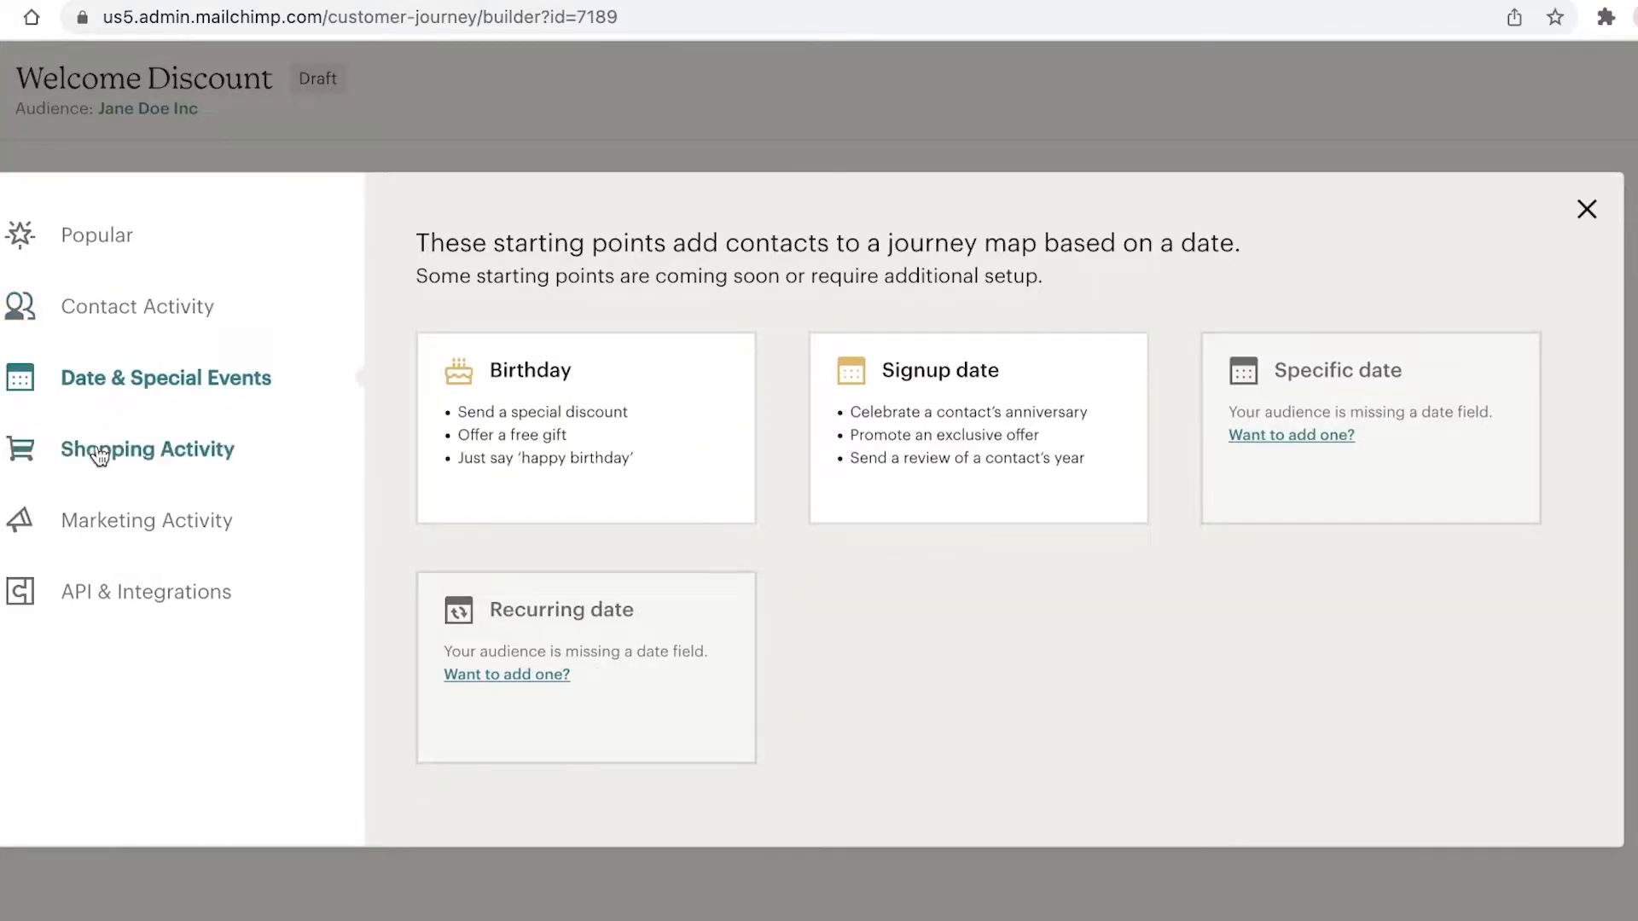
left_click(79, 516)
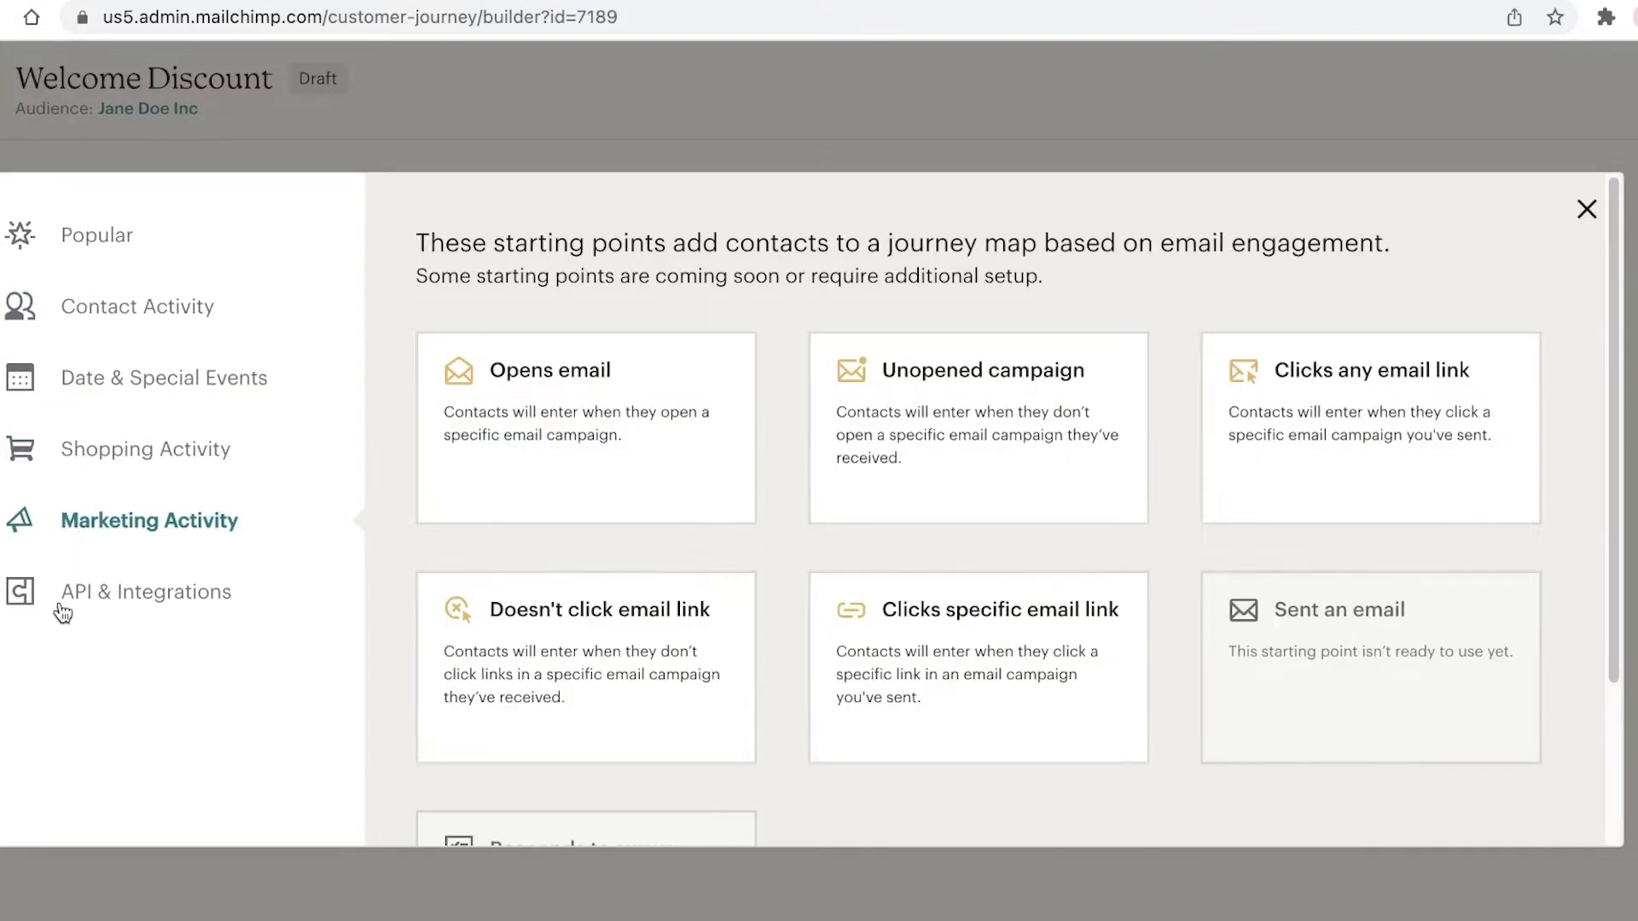
left_click(66, 593)
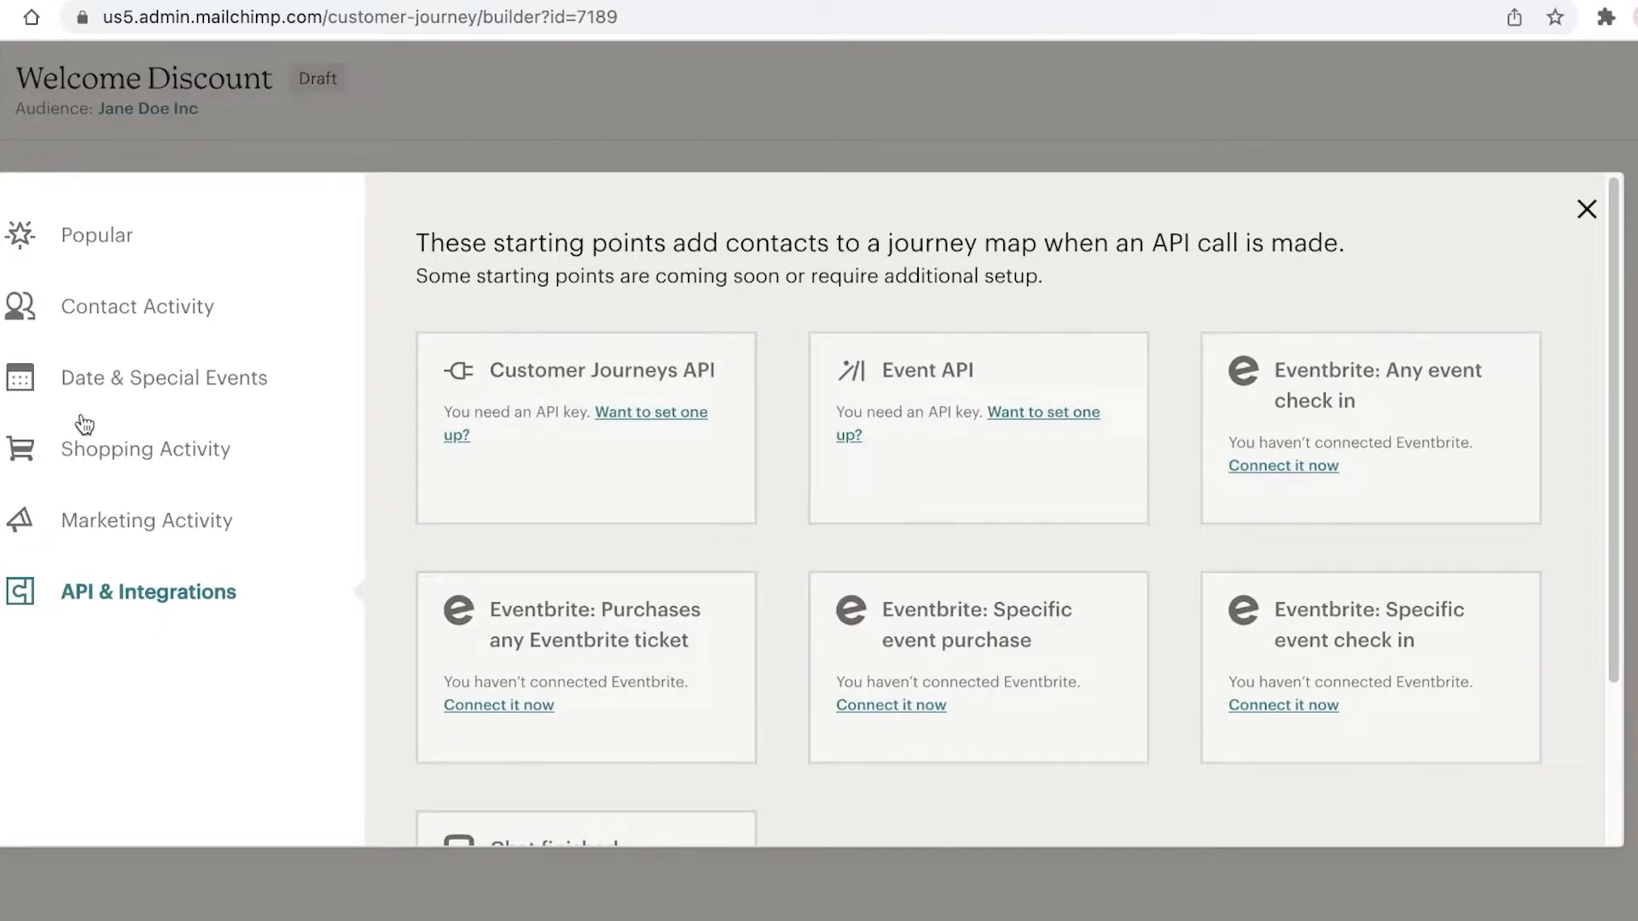
left_click(99, 320)
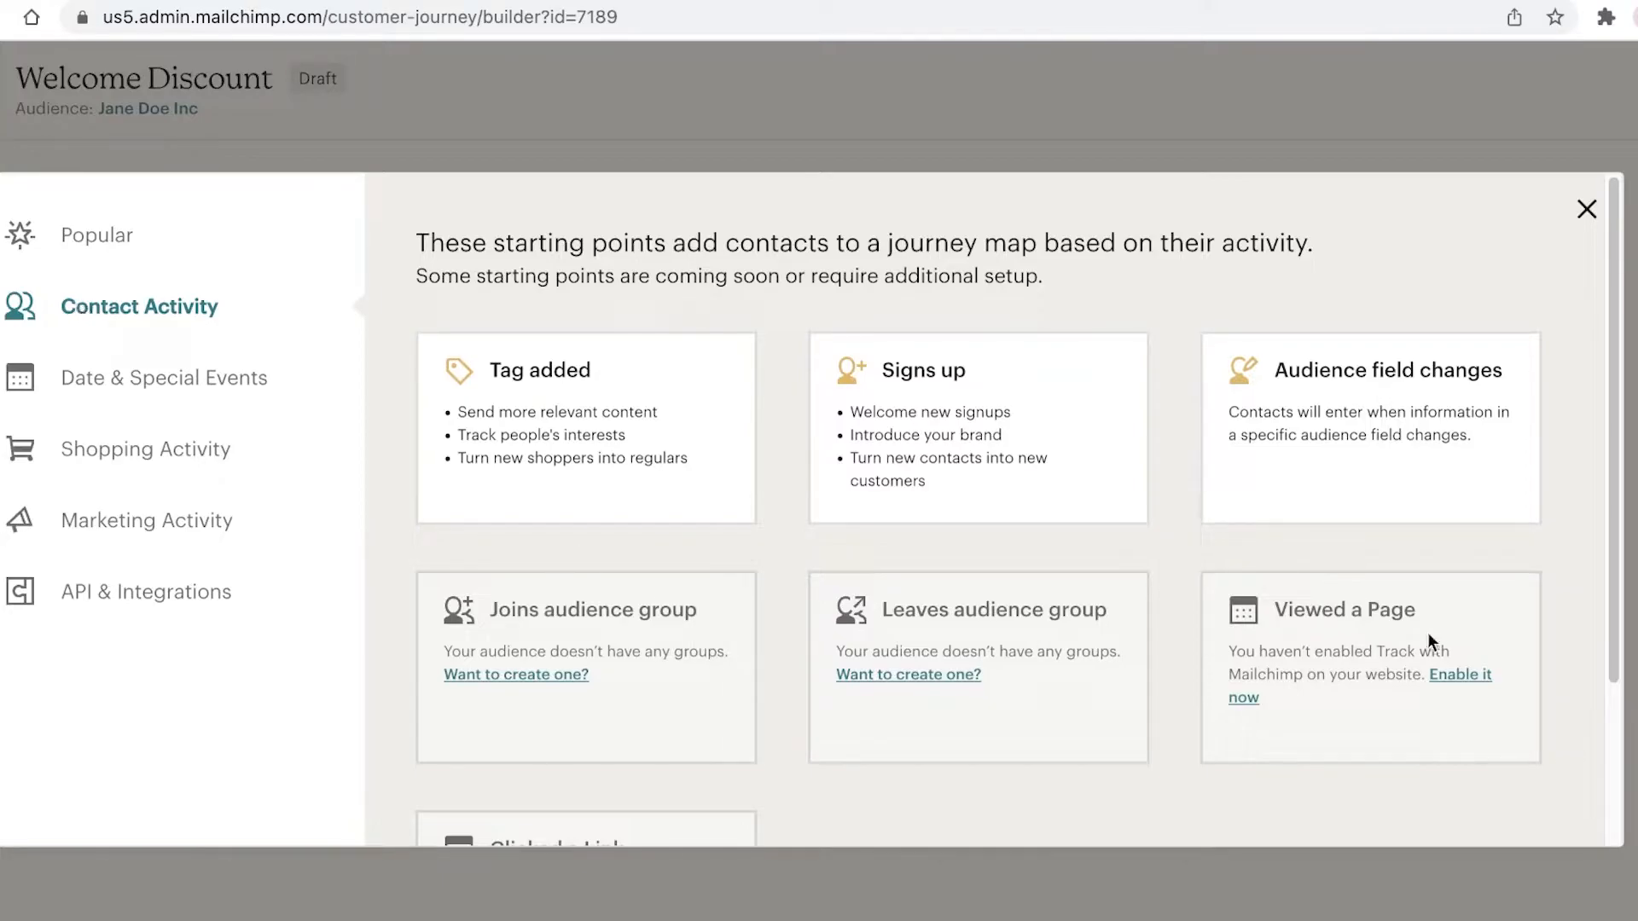
Step: Choose Signs up as the trigger, include imported contacts, and save it
left_click(1015, 495)
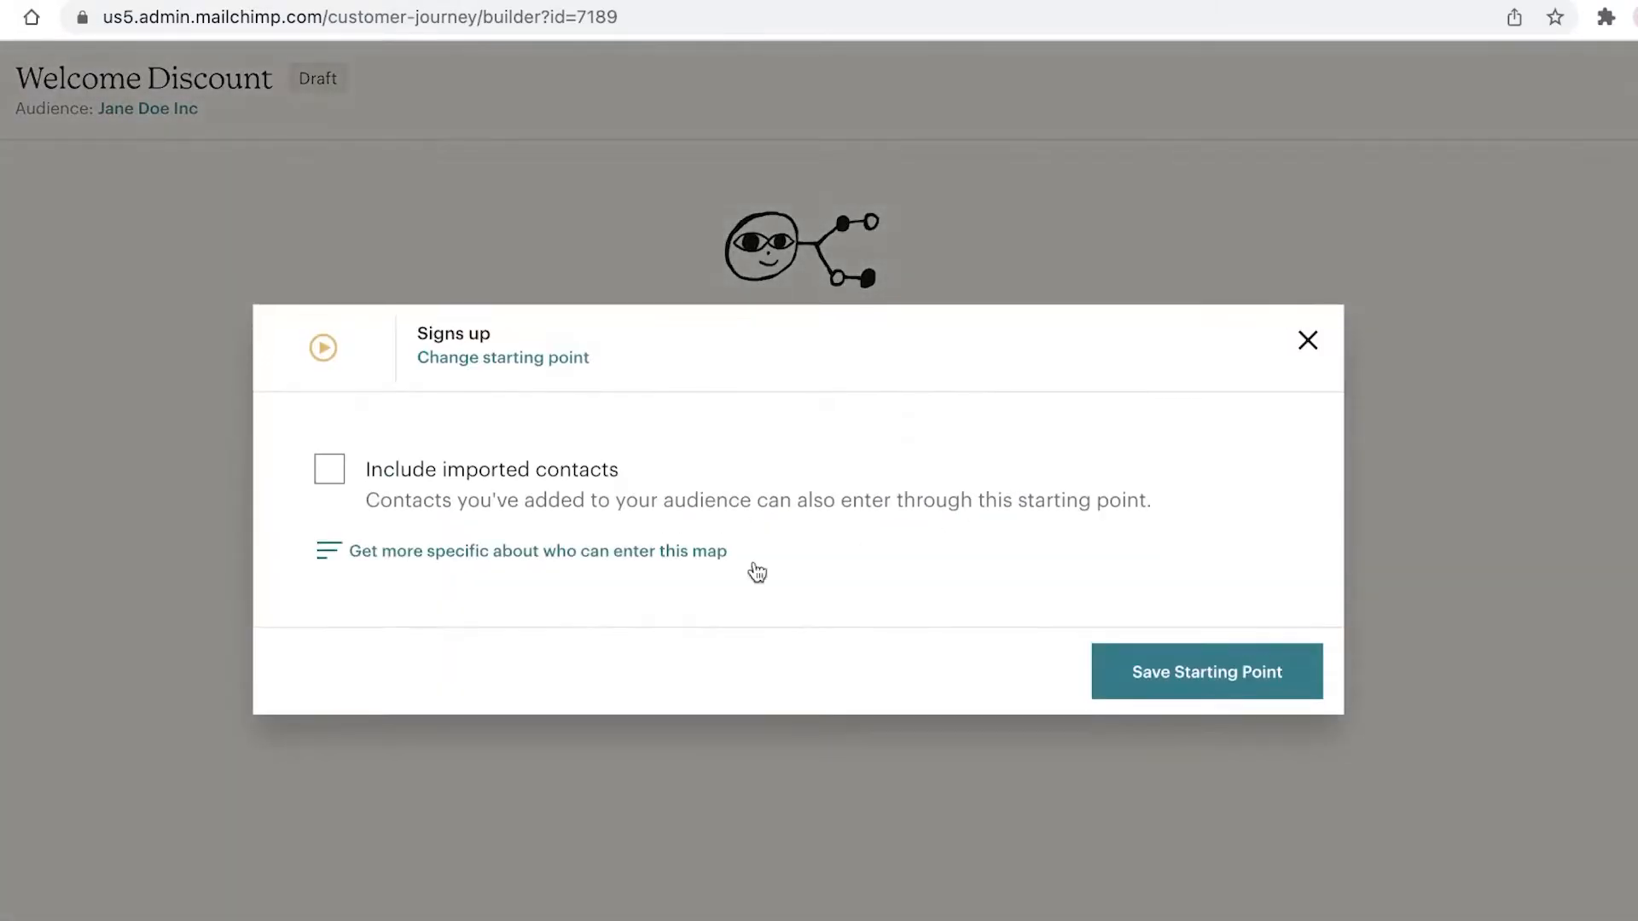
left_click(328, 468)
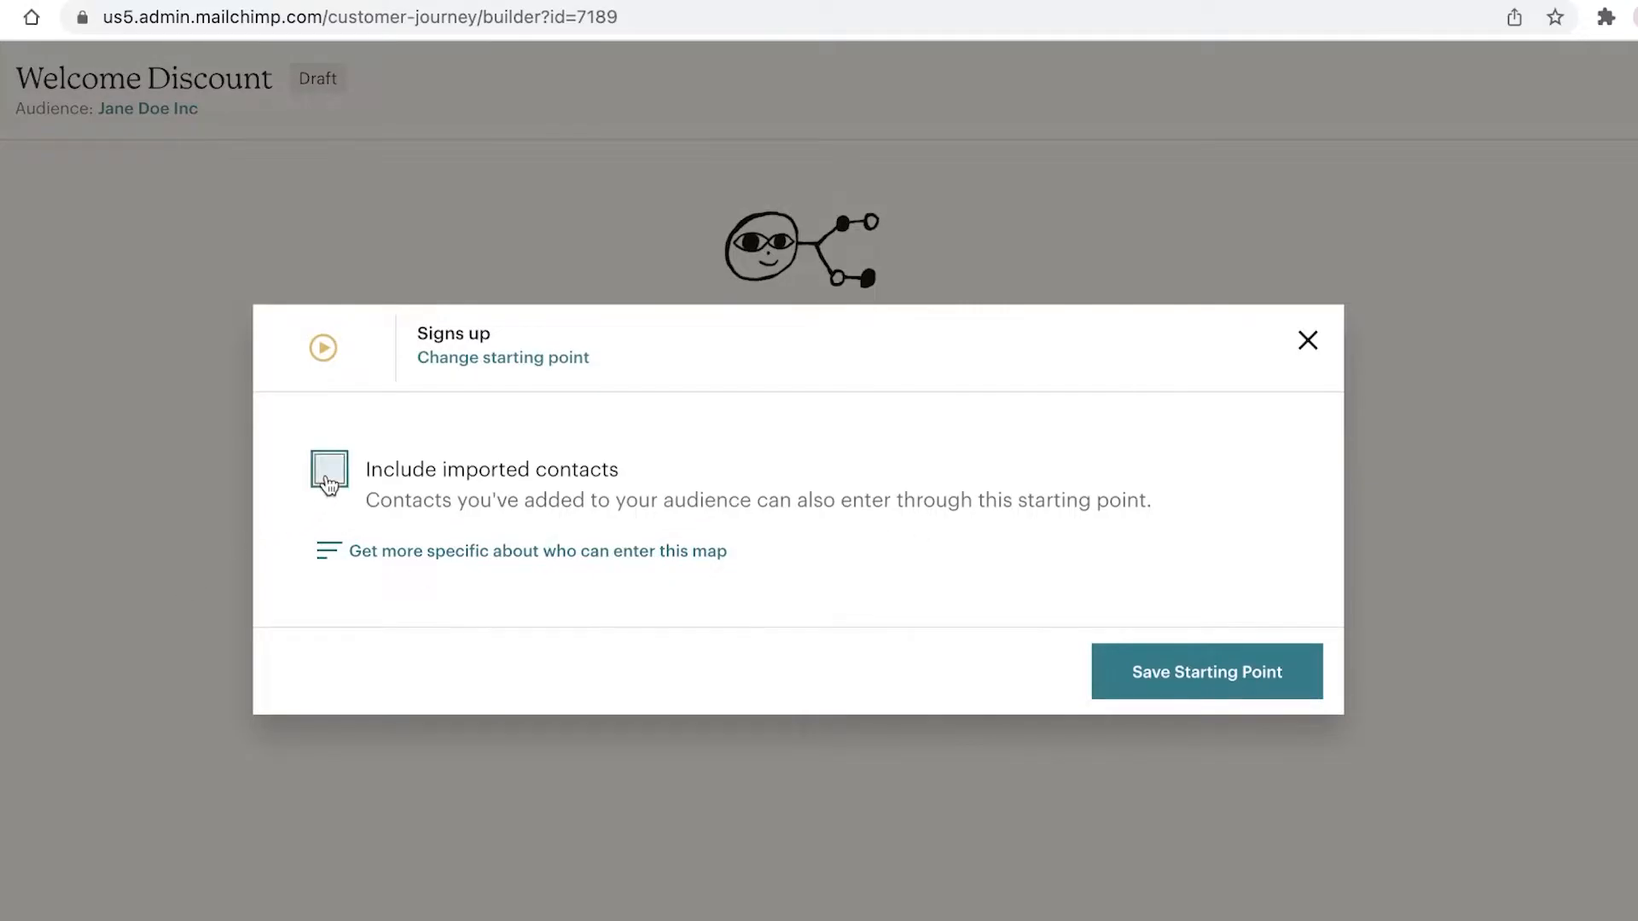
left_click(1114, 672)
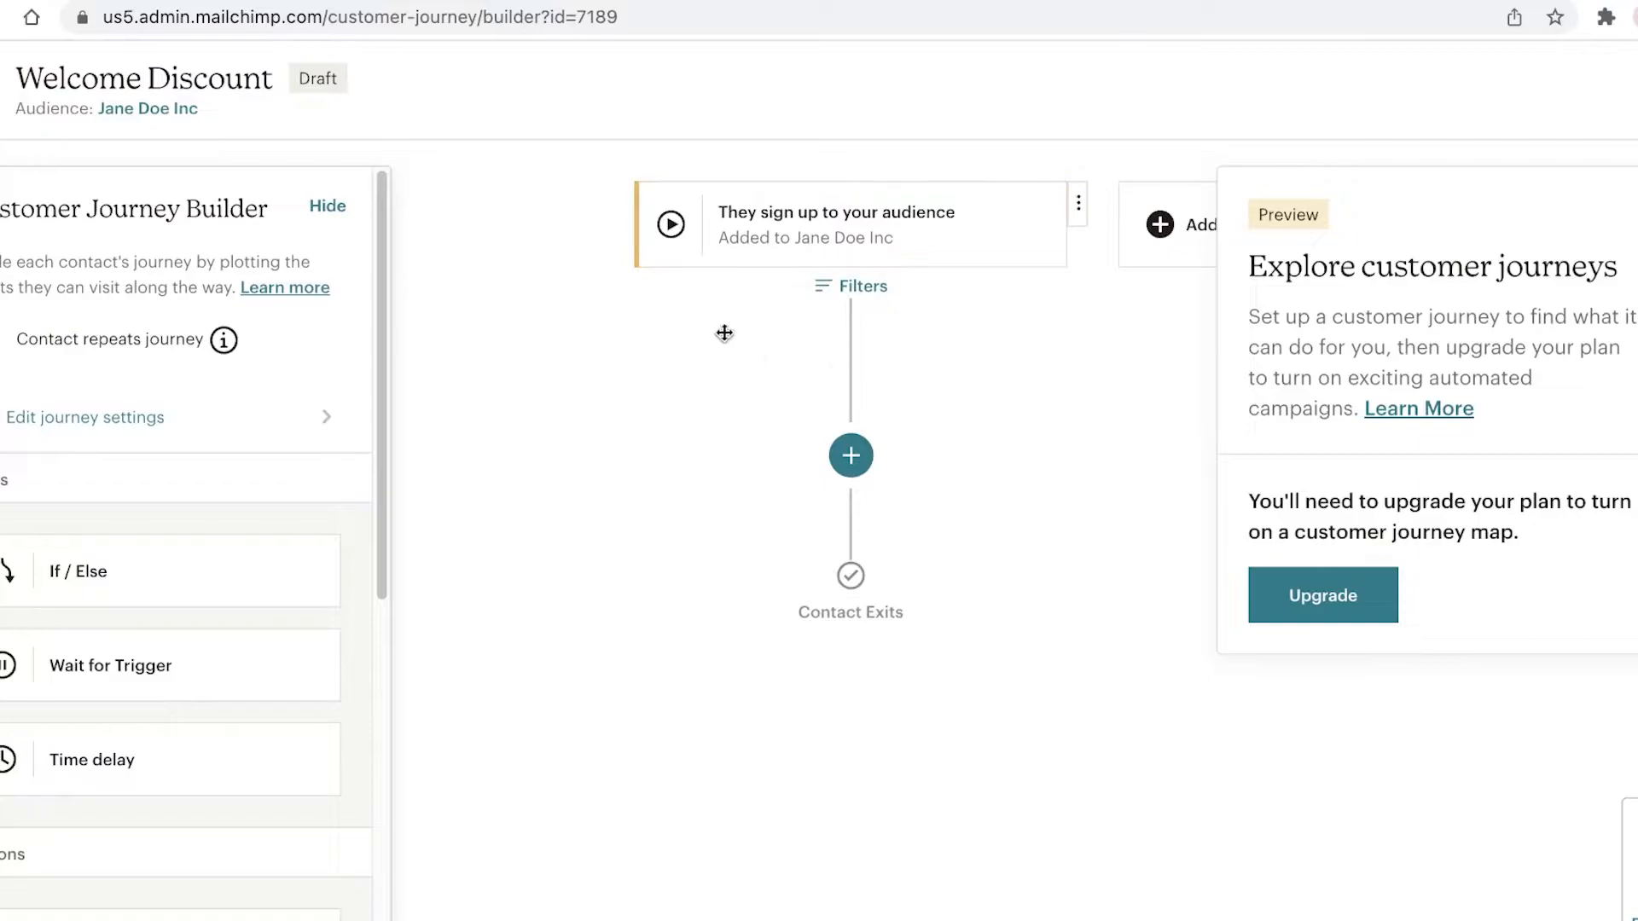
Step: Drag a Send email action from the Actions panel to just below the sign-up trigger
left_click_drag(1095, 384, 801, 475)
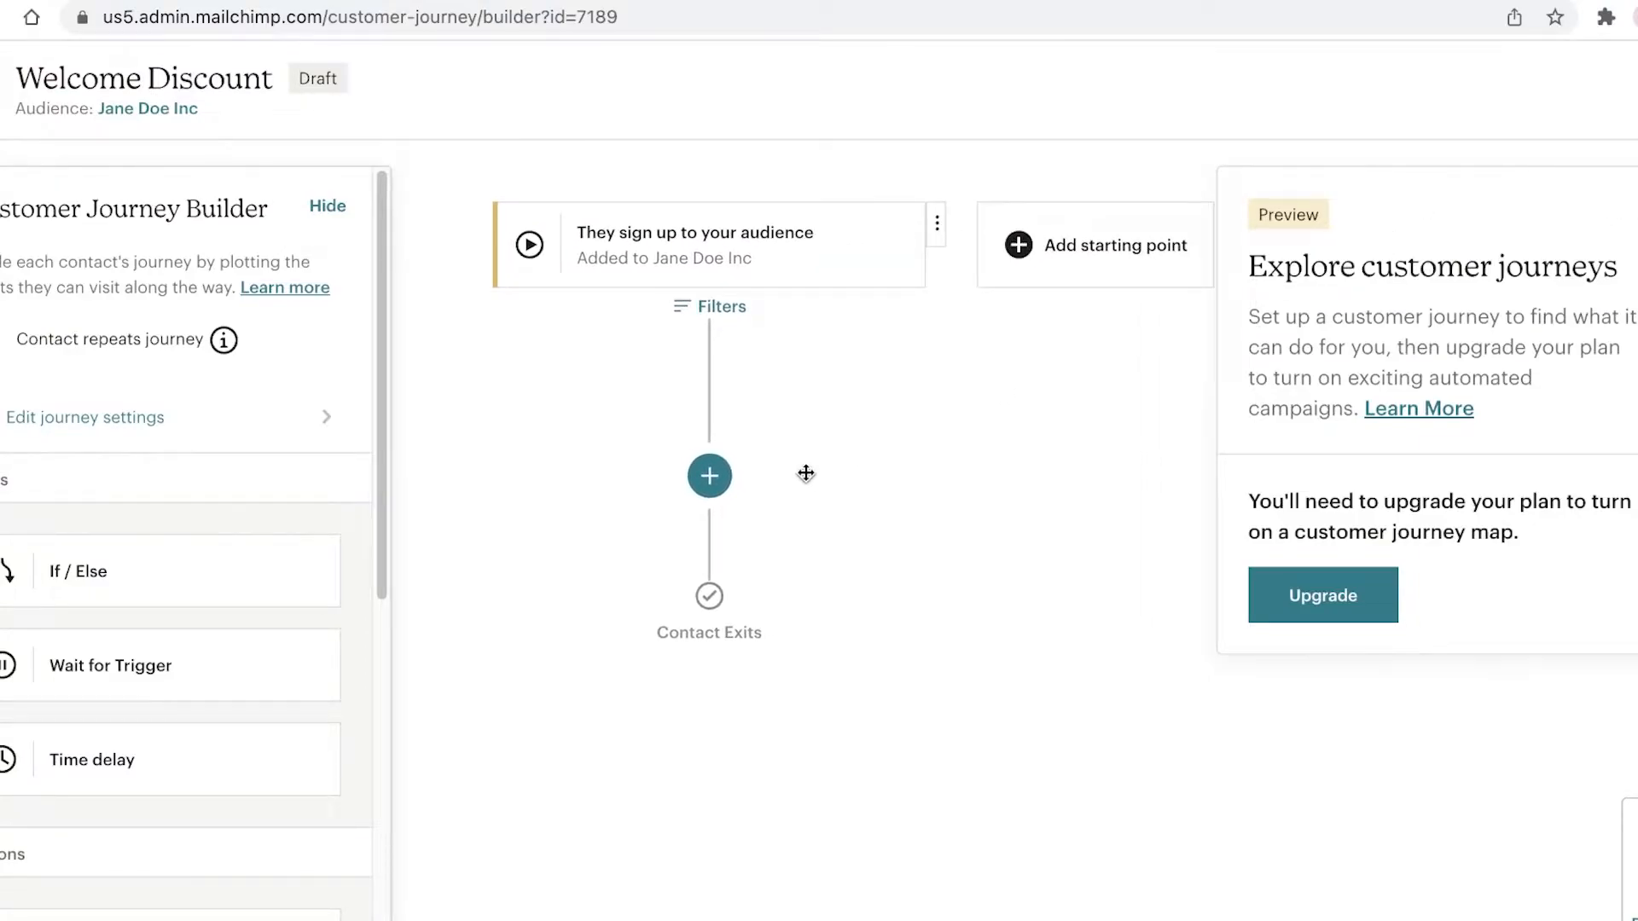
scroll(210, 460, "down", 3)
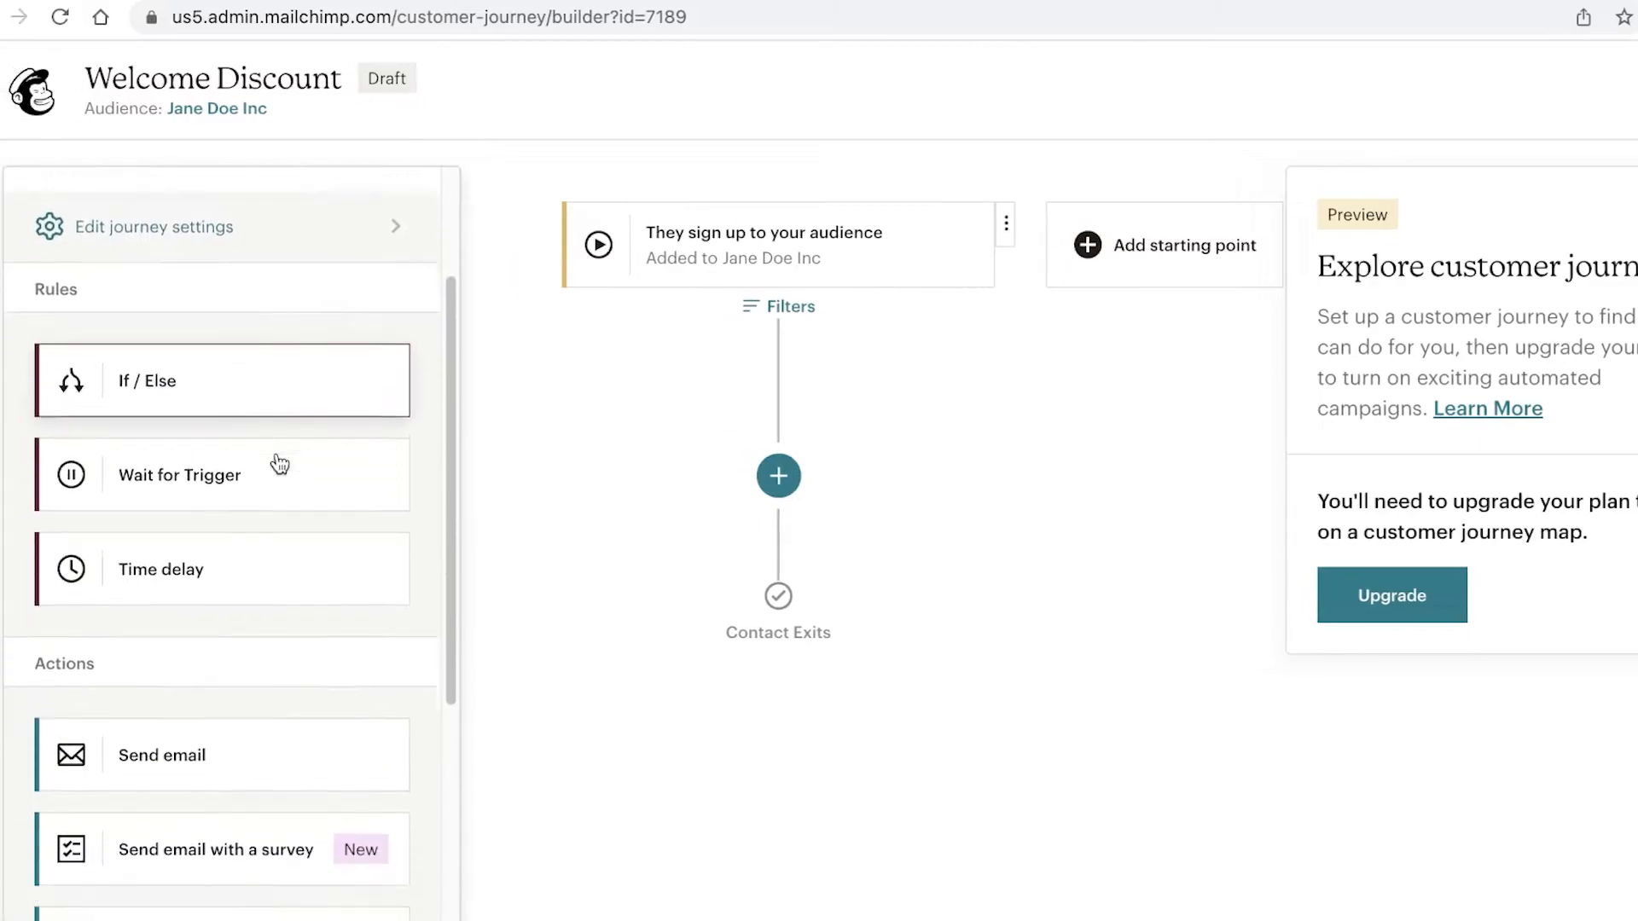
scroll(273, 452, "down", 5)
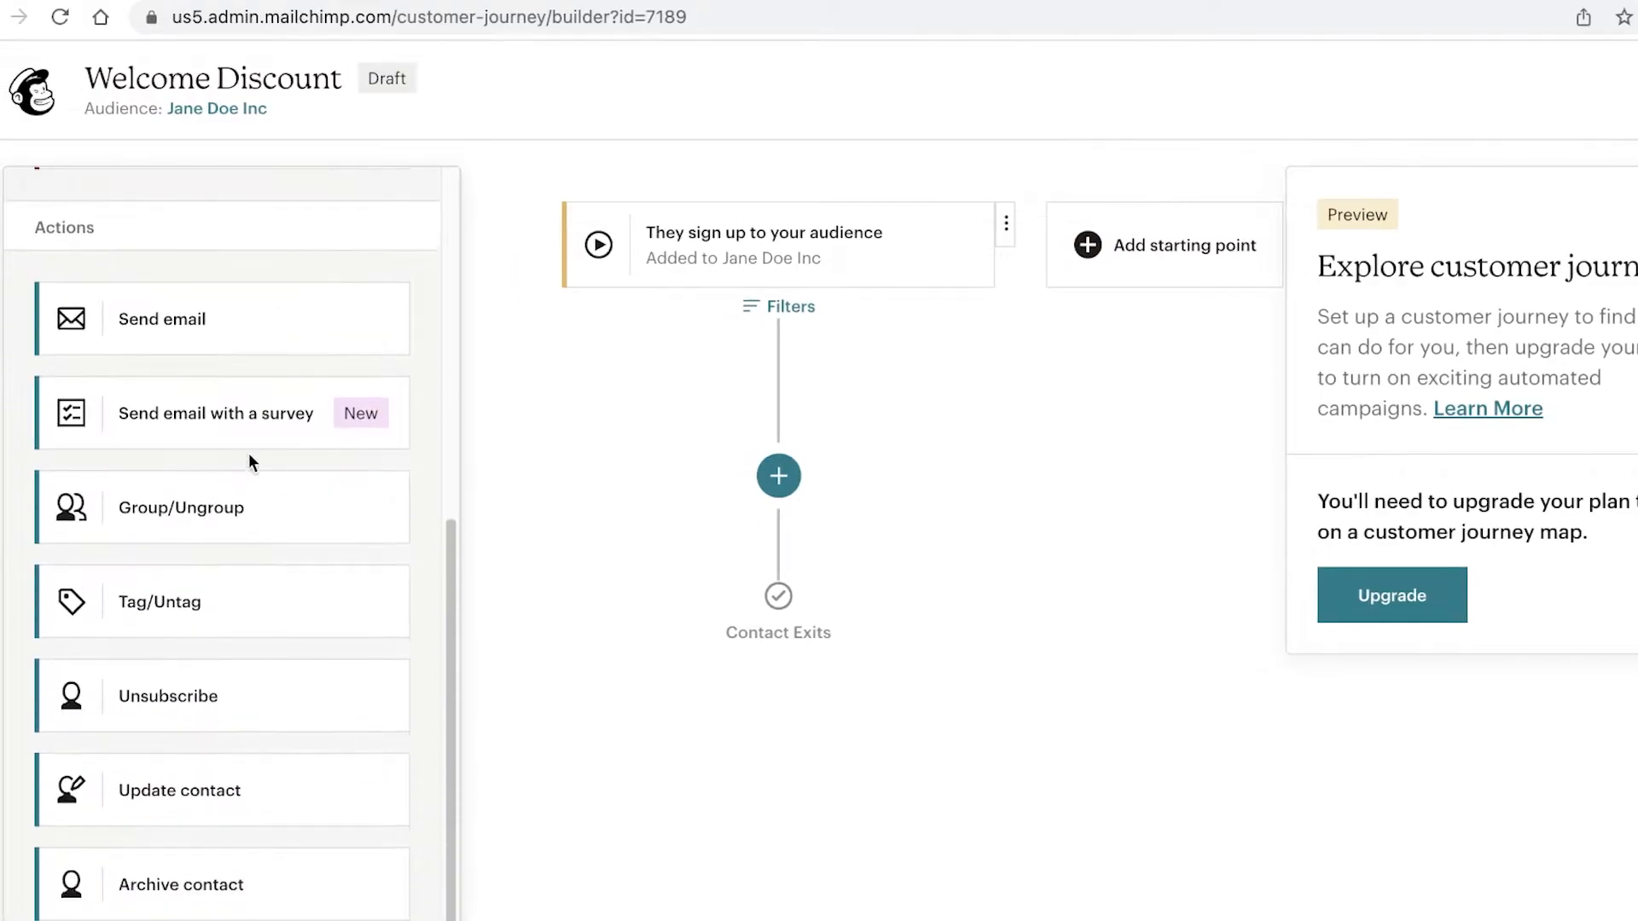
scroll(256, 360, "up", 4)
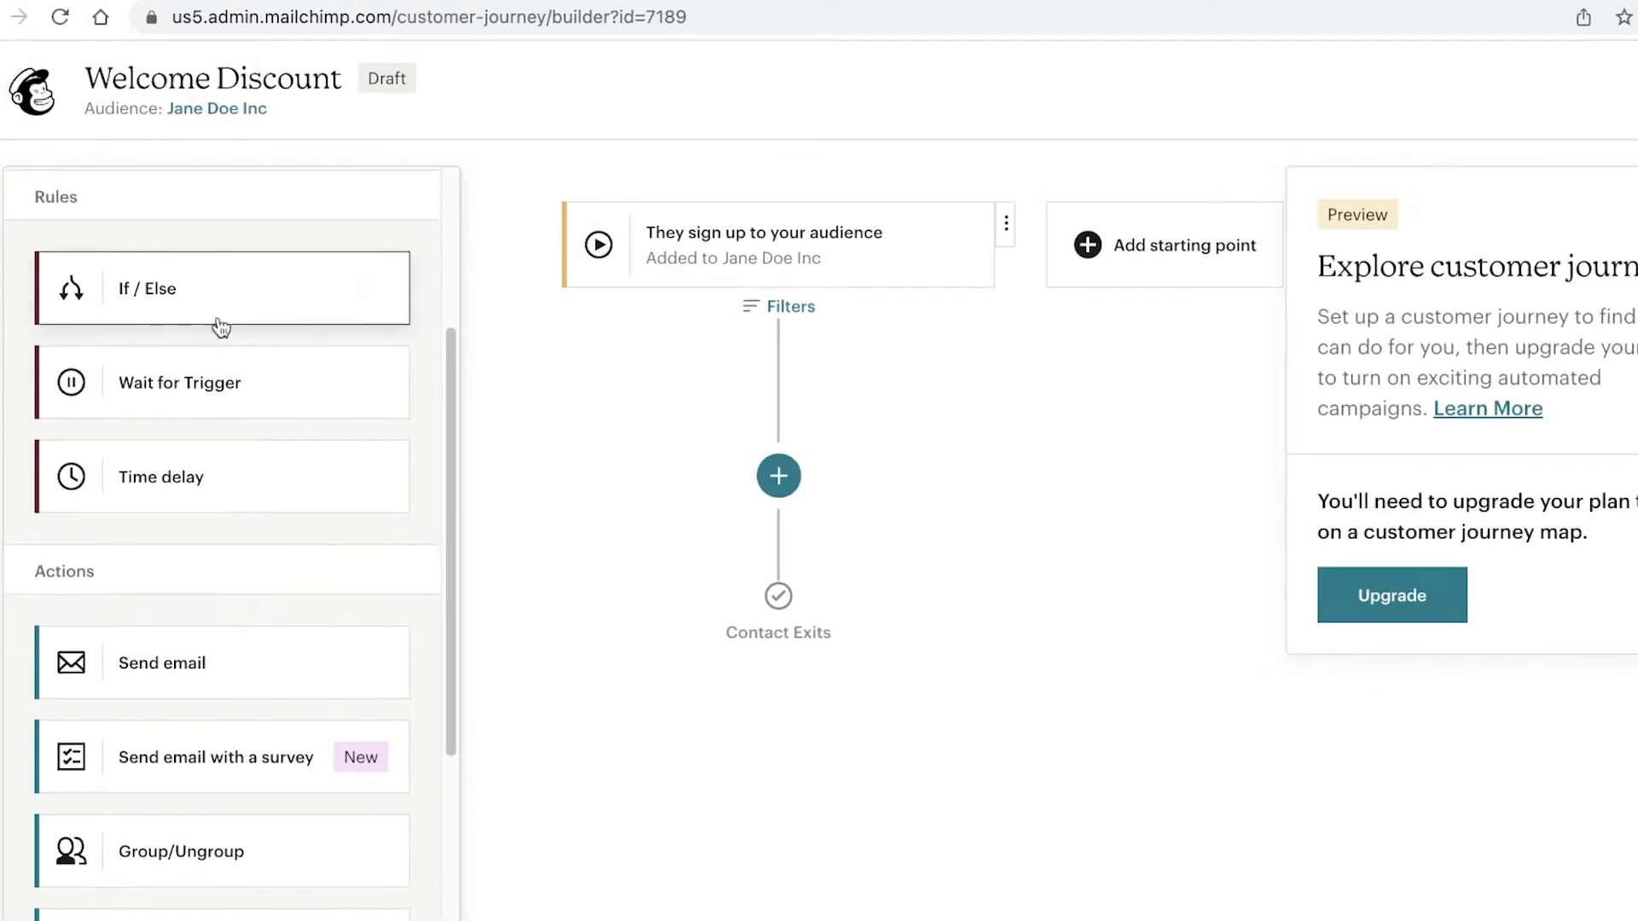
scroll(175, 325, "down", 1)
scroll(150, 609, "down", 1)
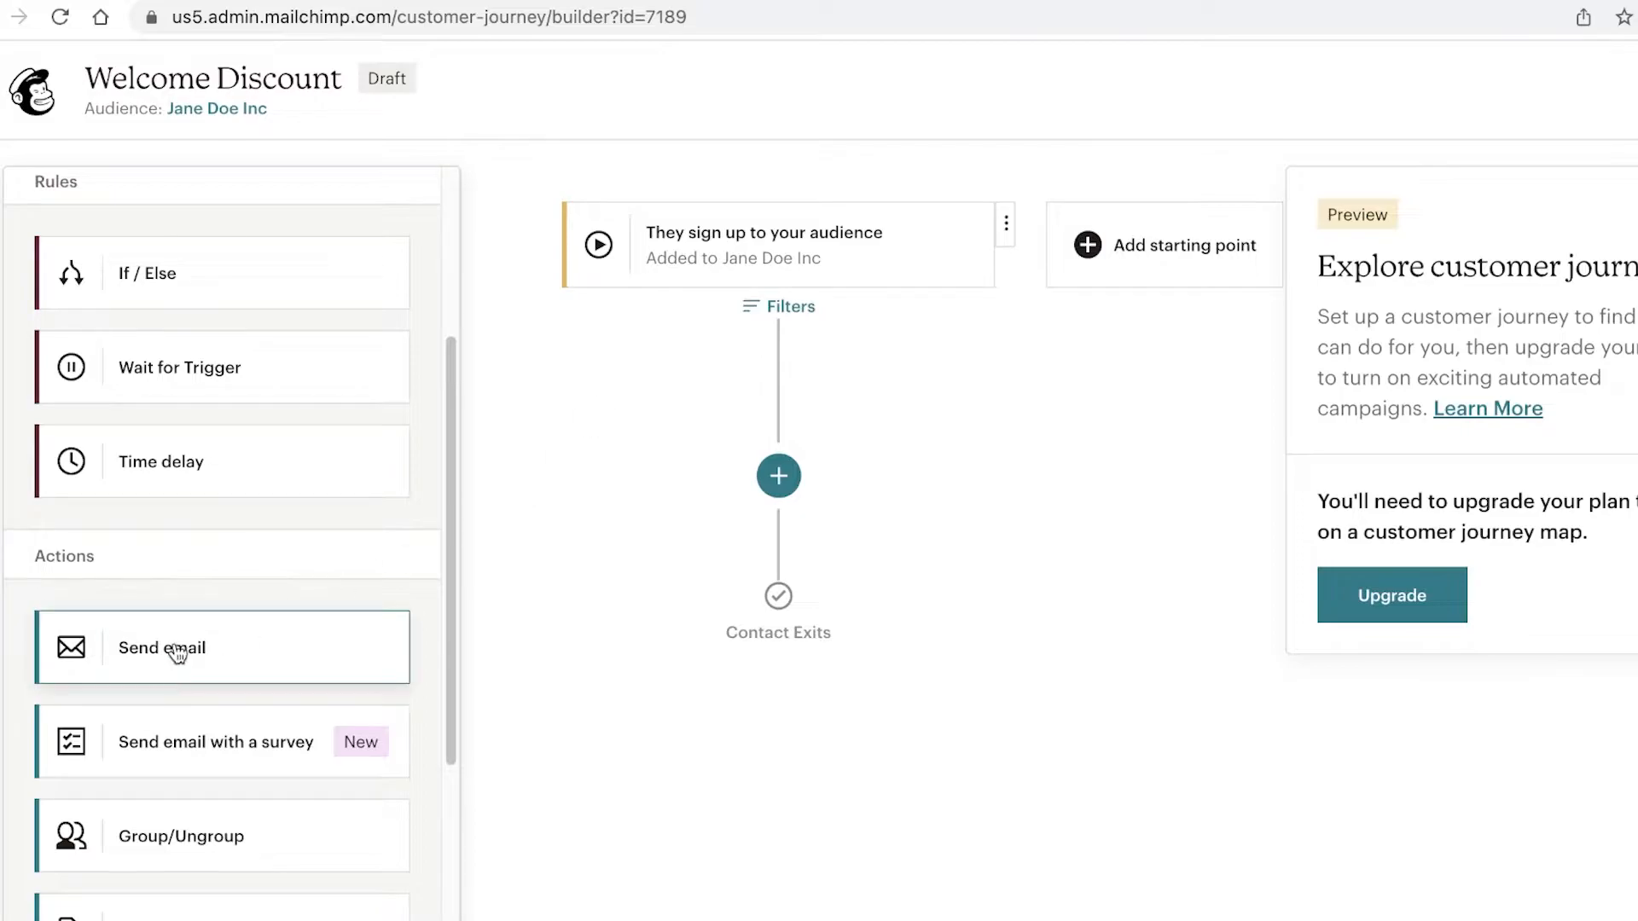
left_click_drag(71, 662, 776, 481)
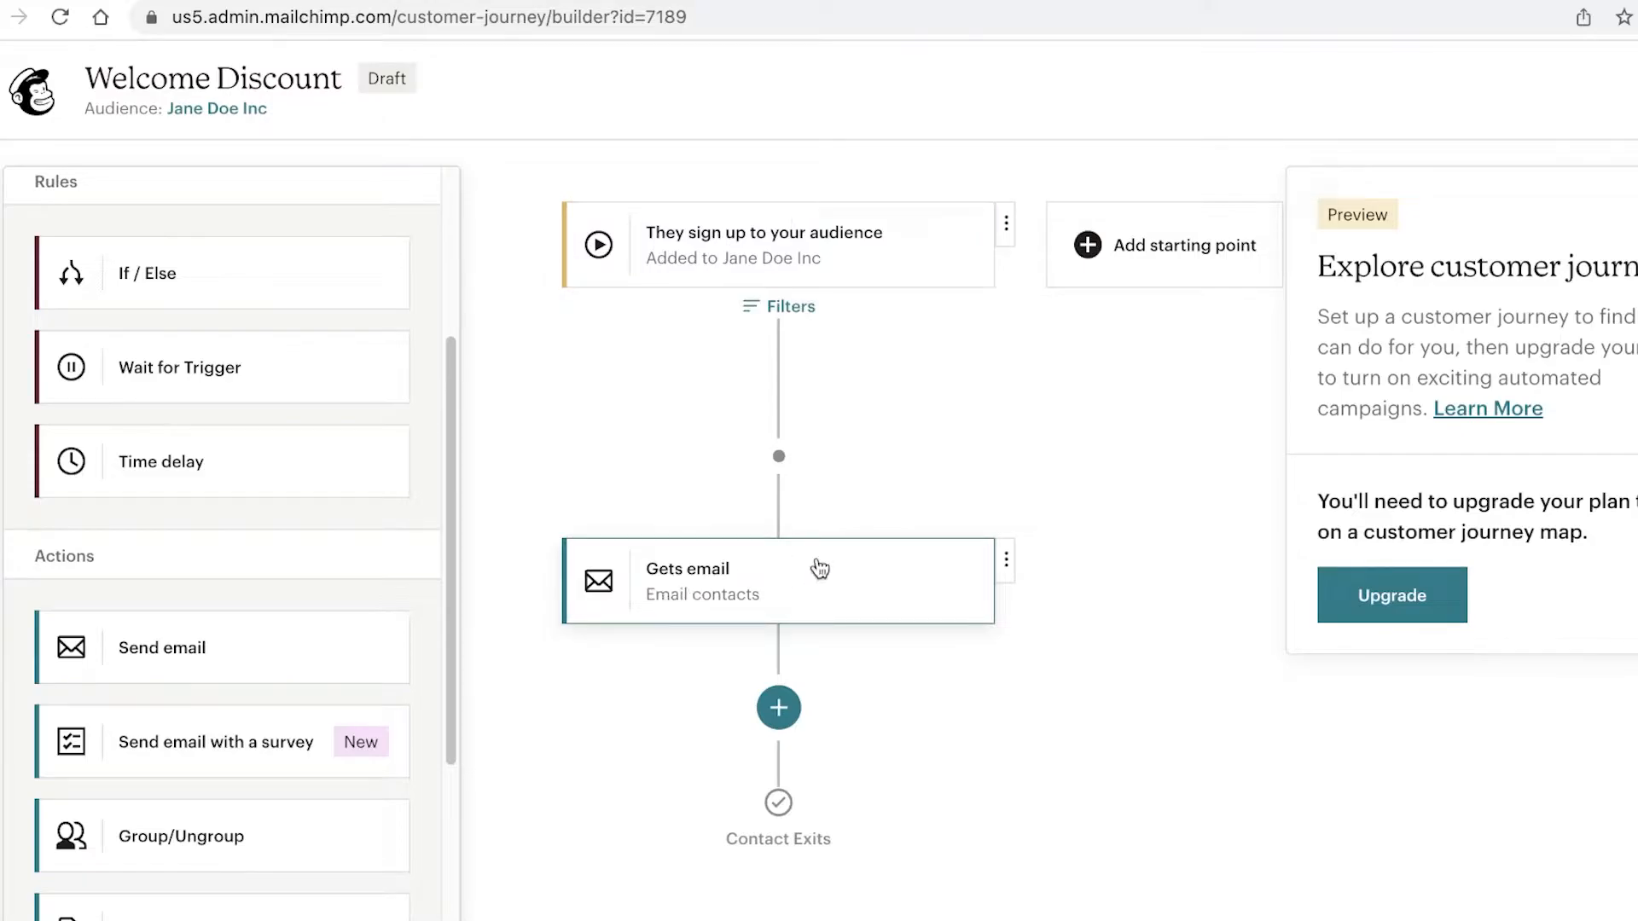
Step: Pick the Fall Colors theme as the template for the Gets email step
left_click(774, 556)
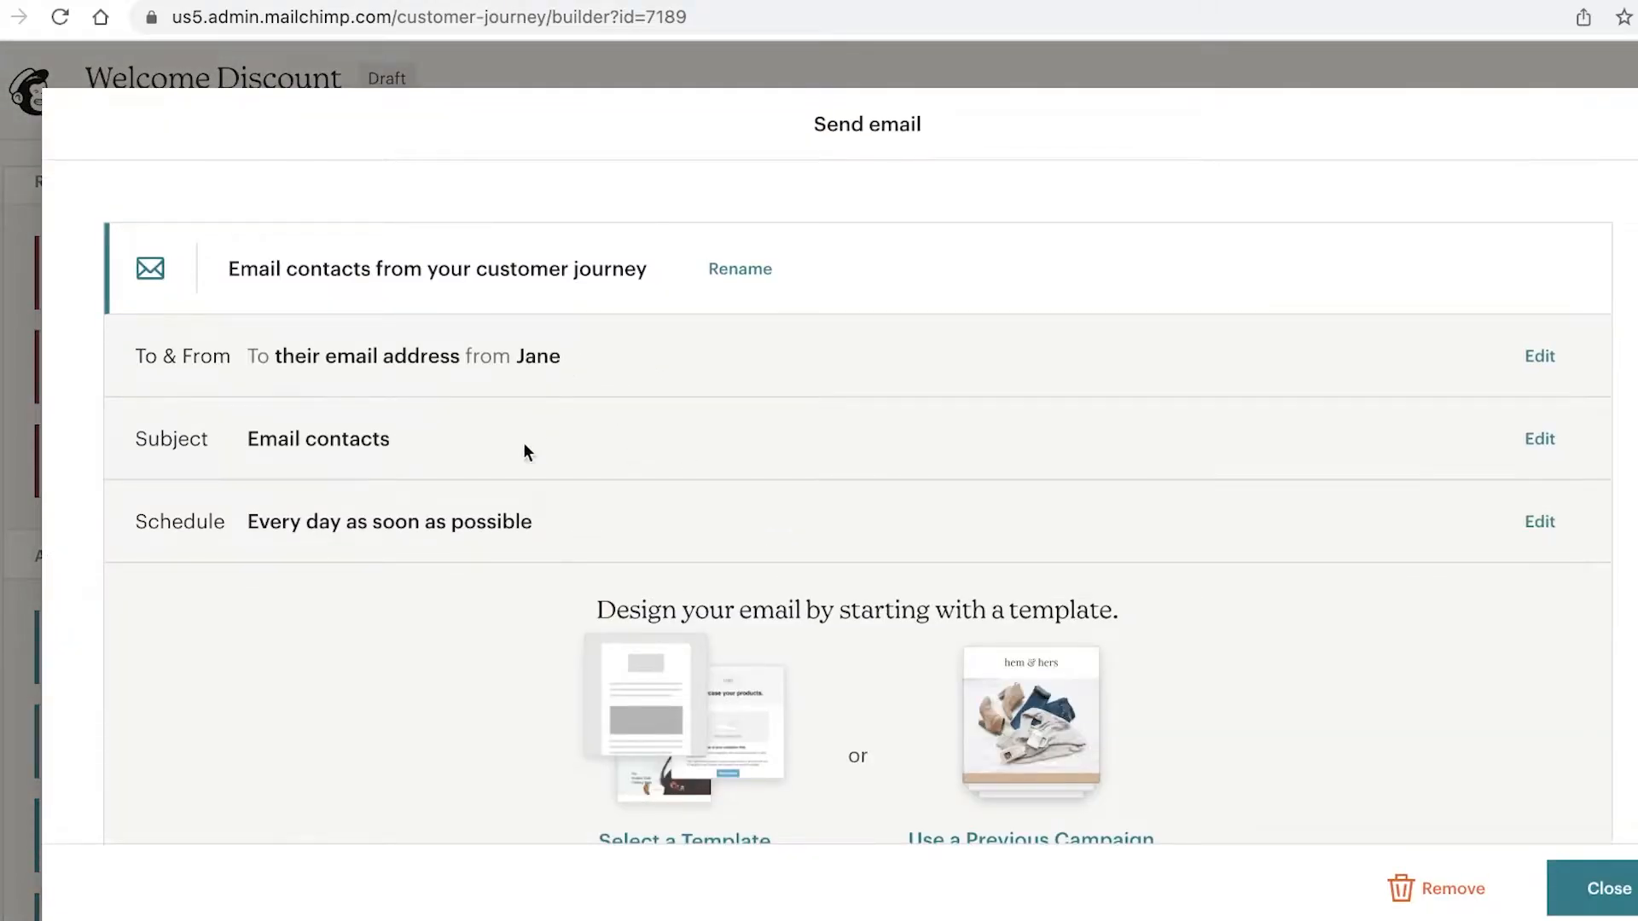
scroll(523, 442, "down", 2)
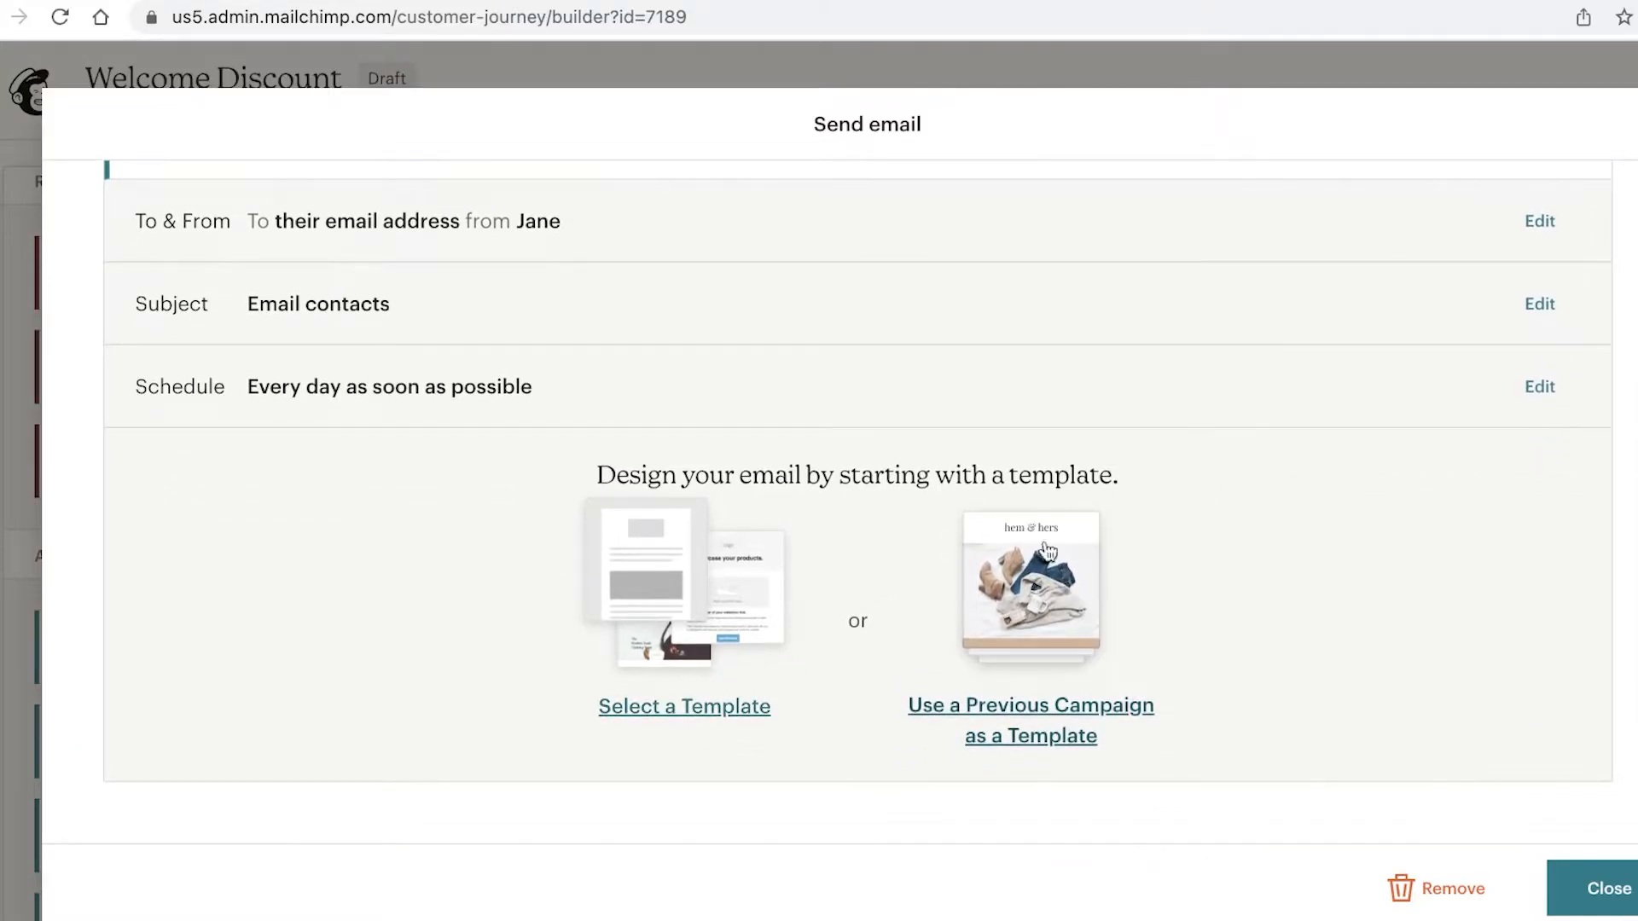
left_click(692, 632)
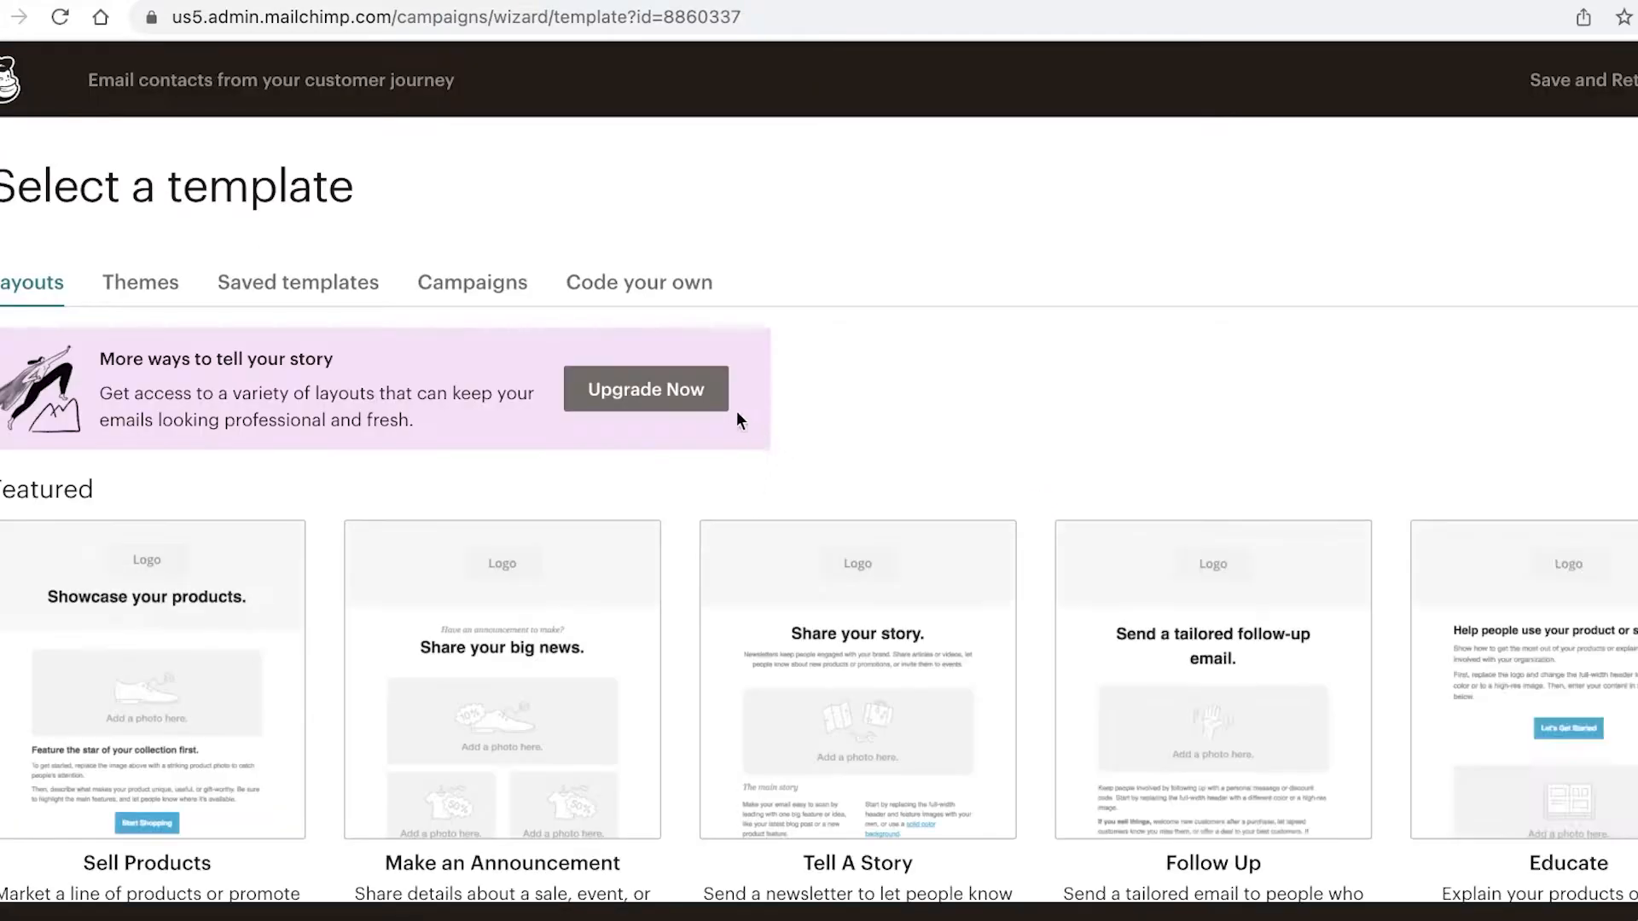
scroll(678, 358, "down", 6)
scroll(682, 367, "up", 6)
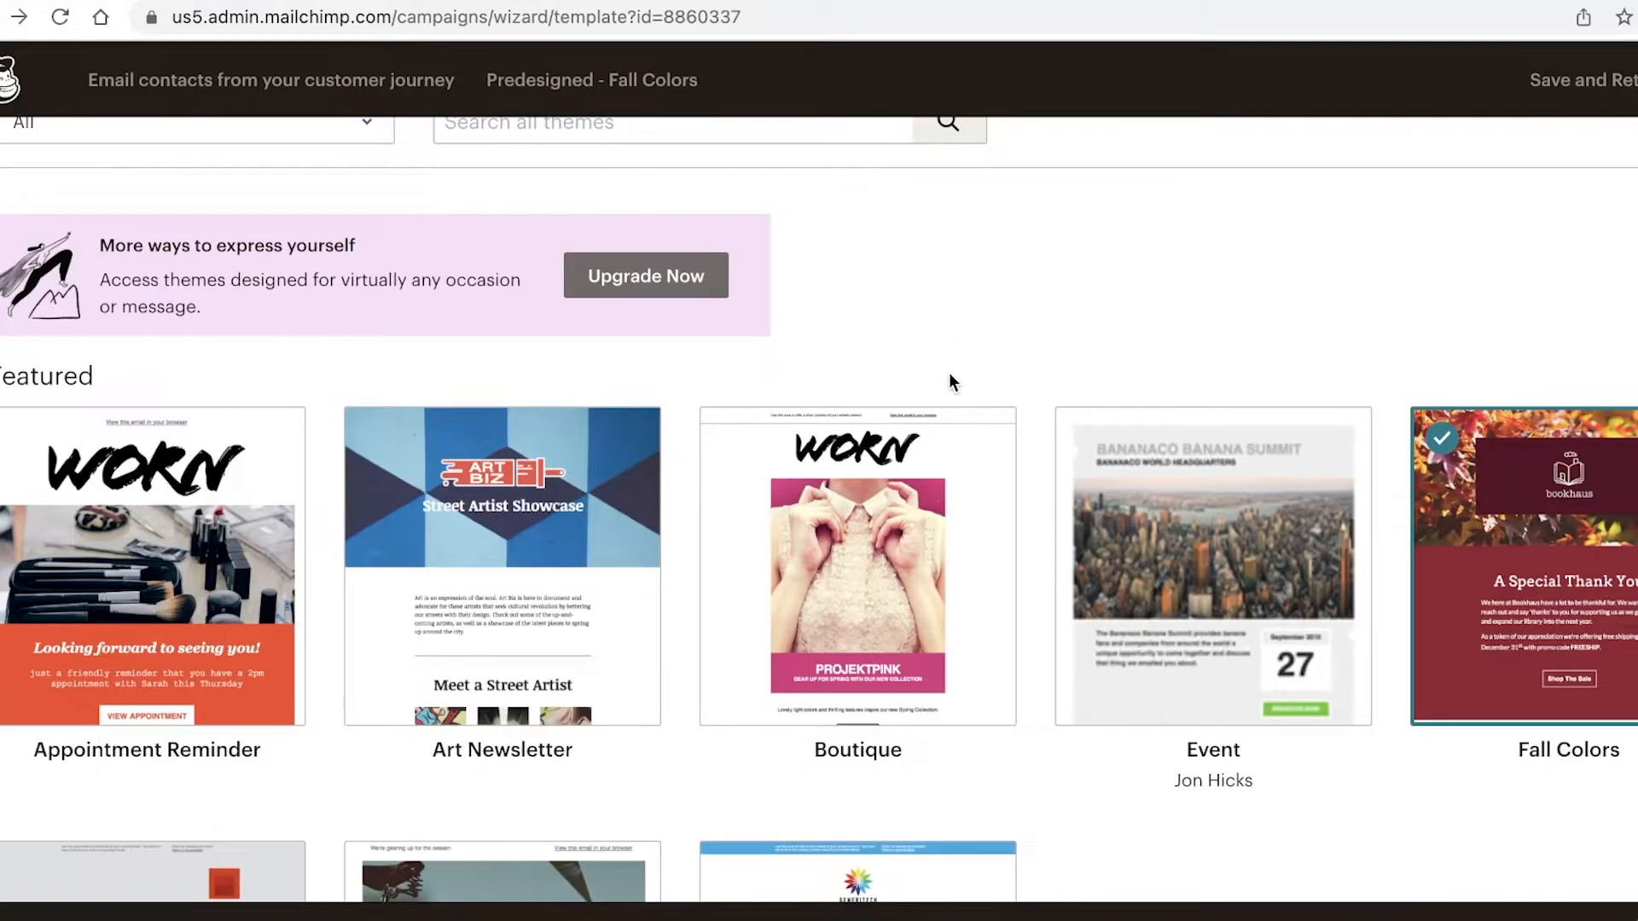
scroll(1071, 359, "down", 3)
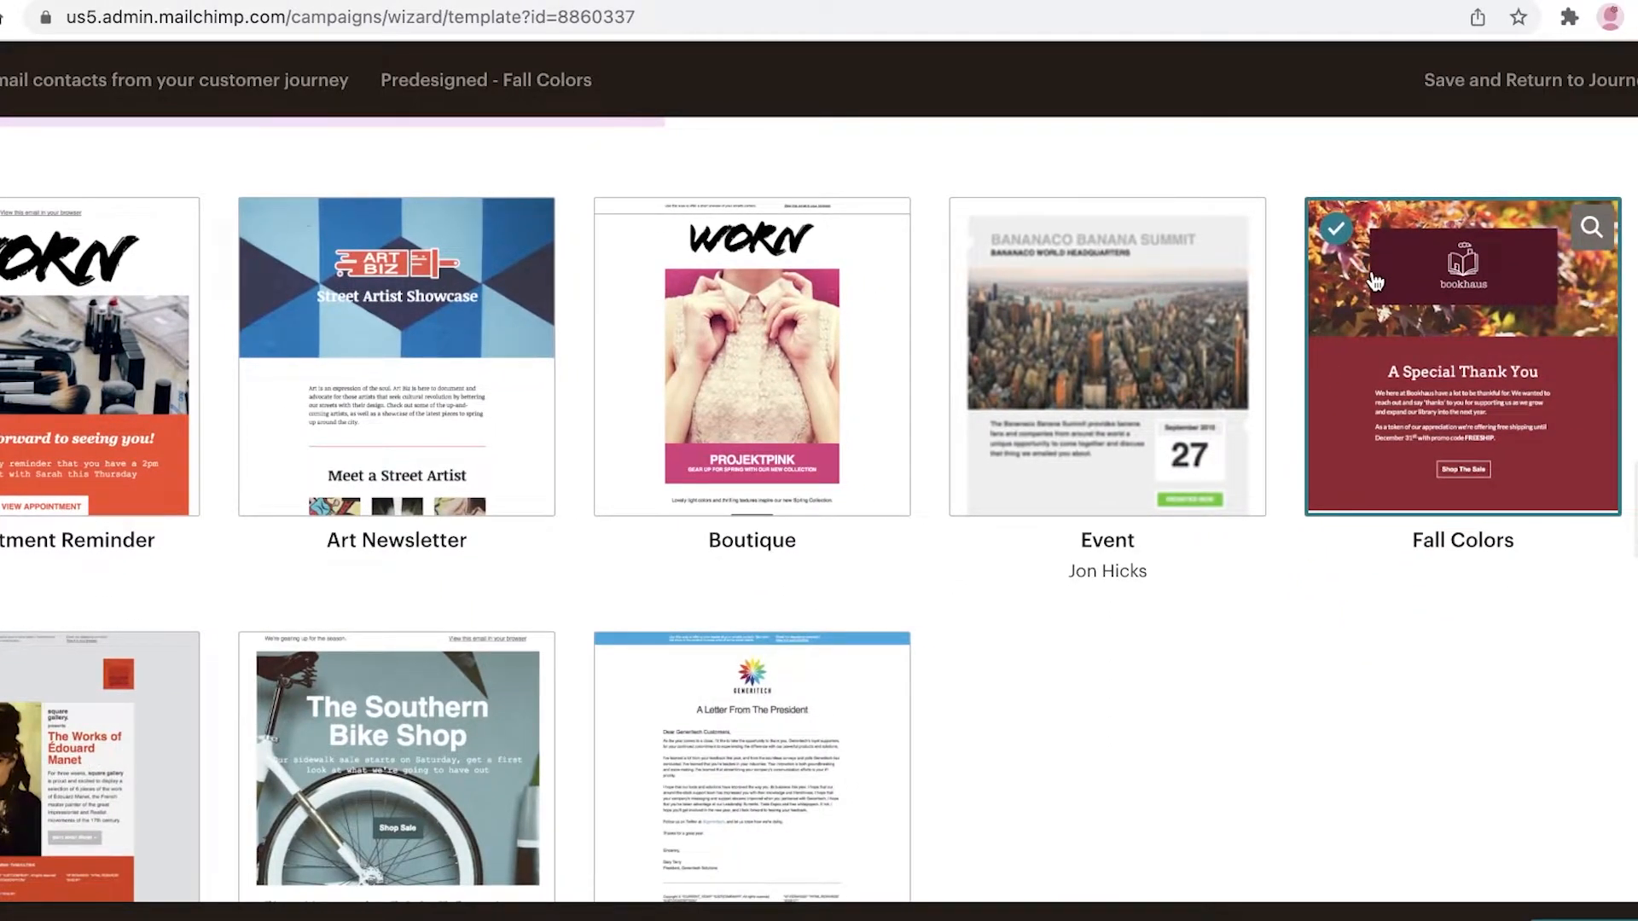
left_click(1374, 282)
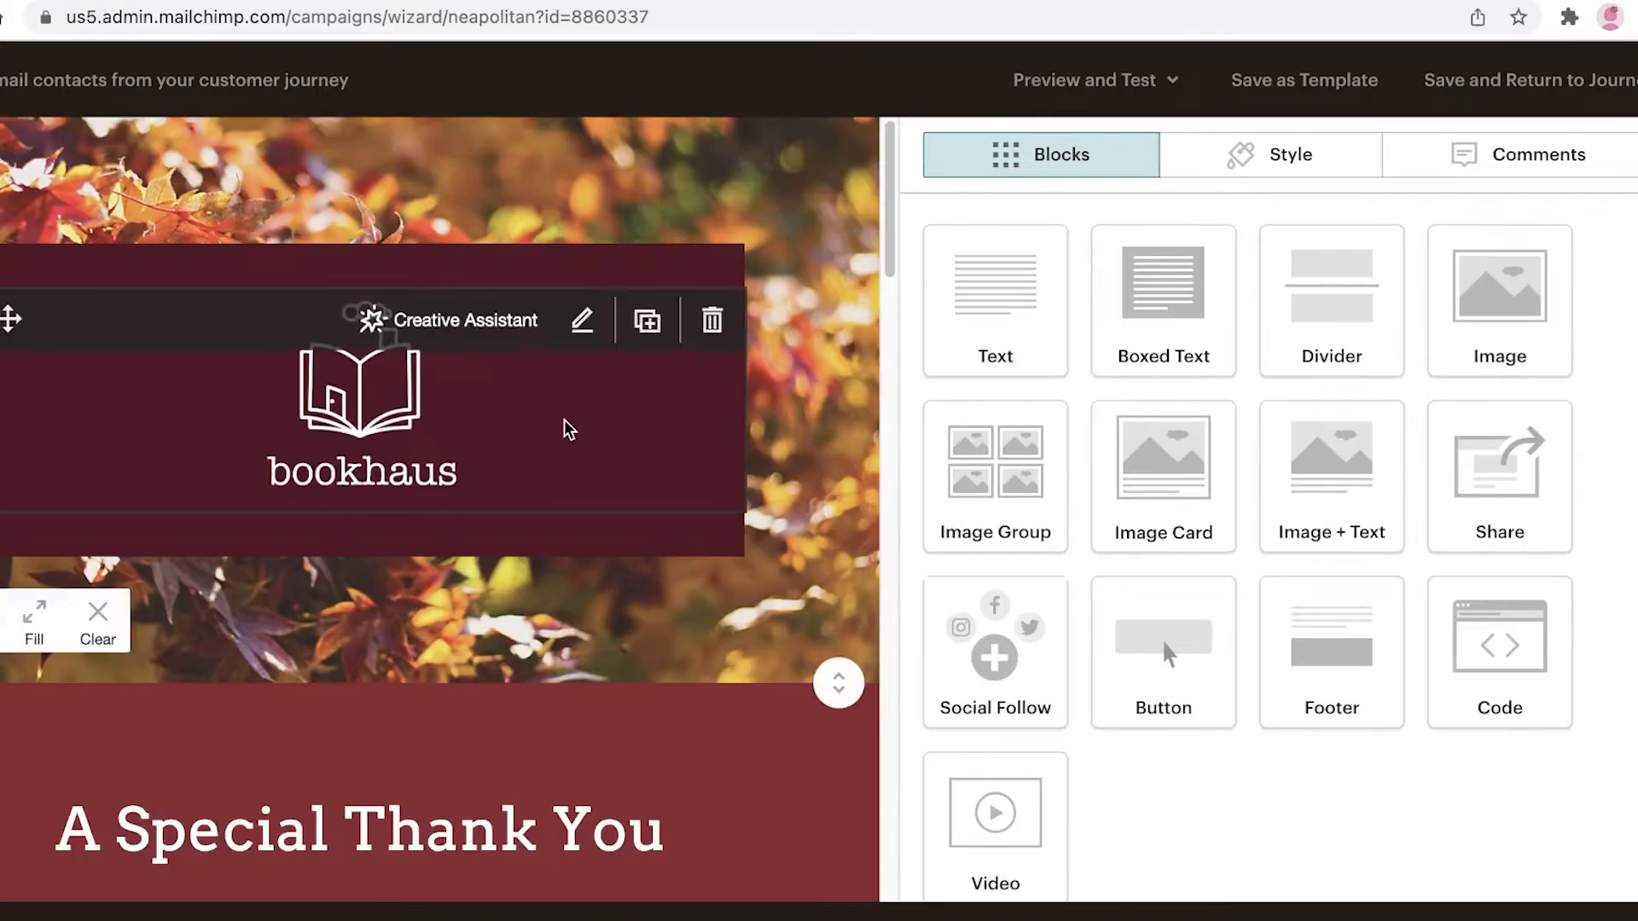
Step: Replace the bookhaus logo block with a header text block reading WELCOME
left_click(482, 422)
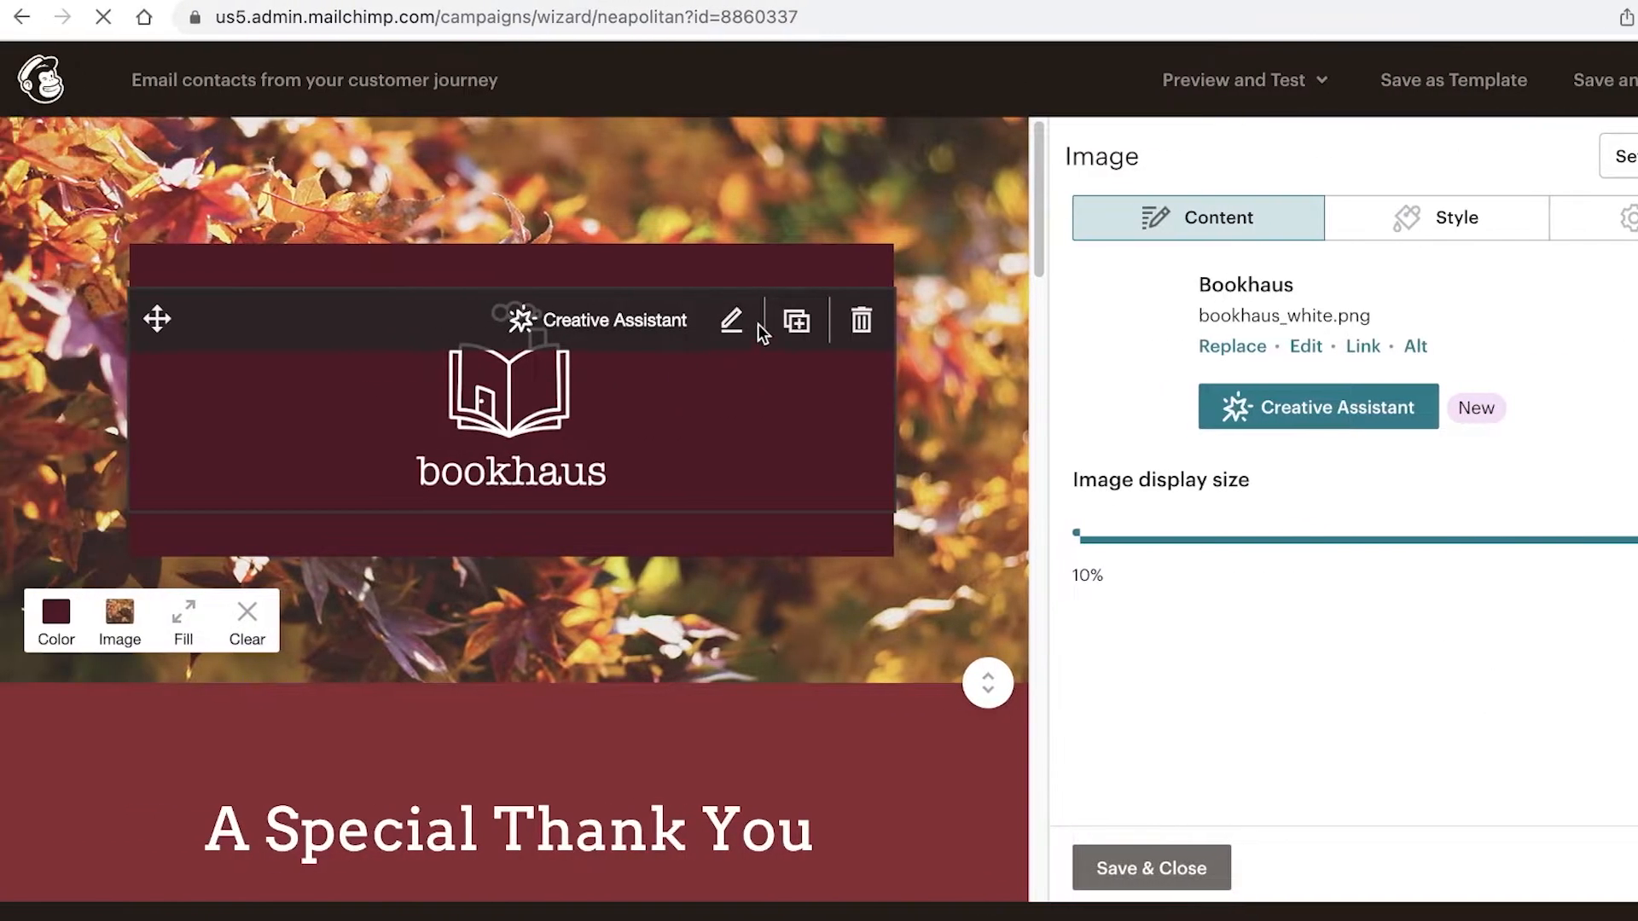
left_click(713, 320)
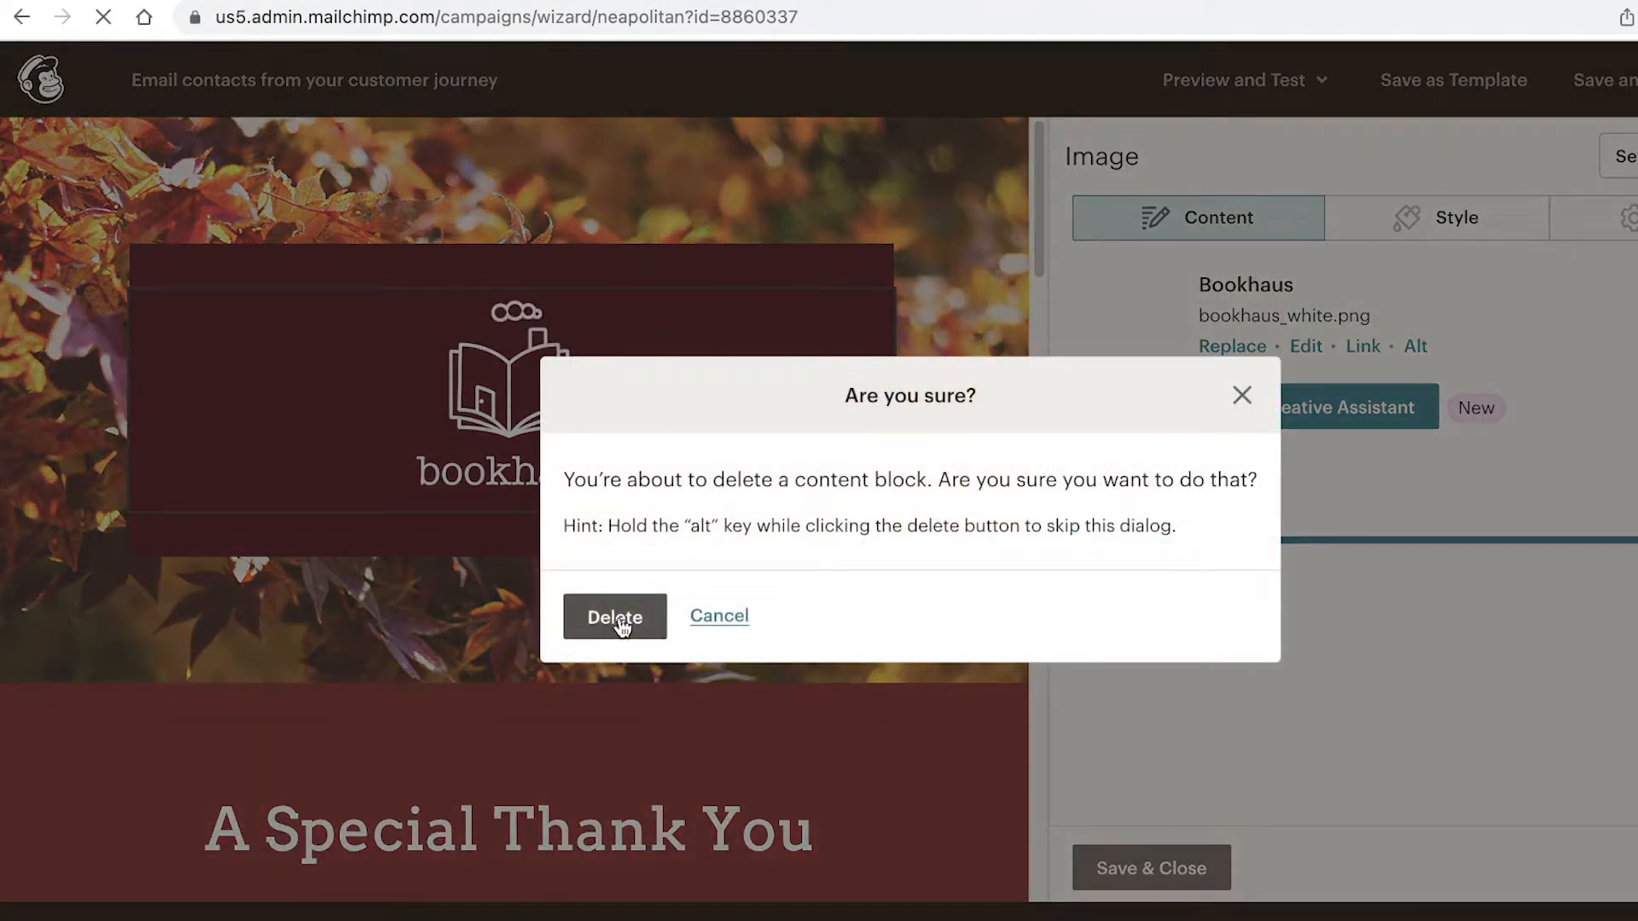
left_click(618, 622)
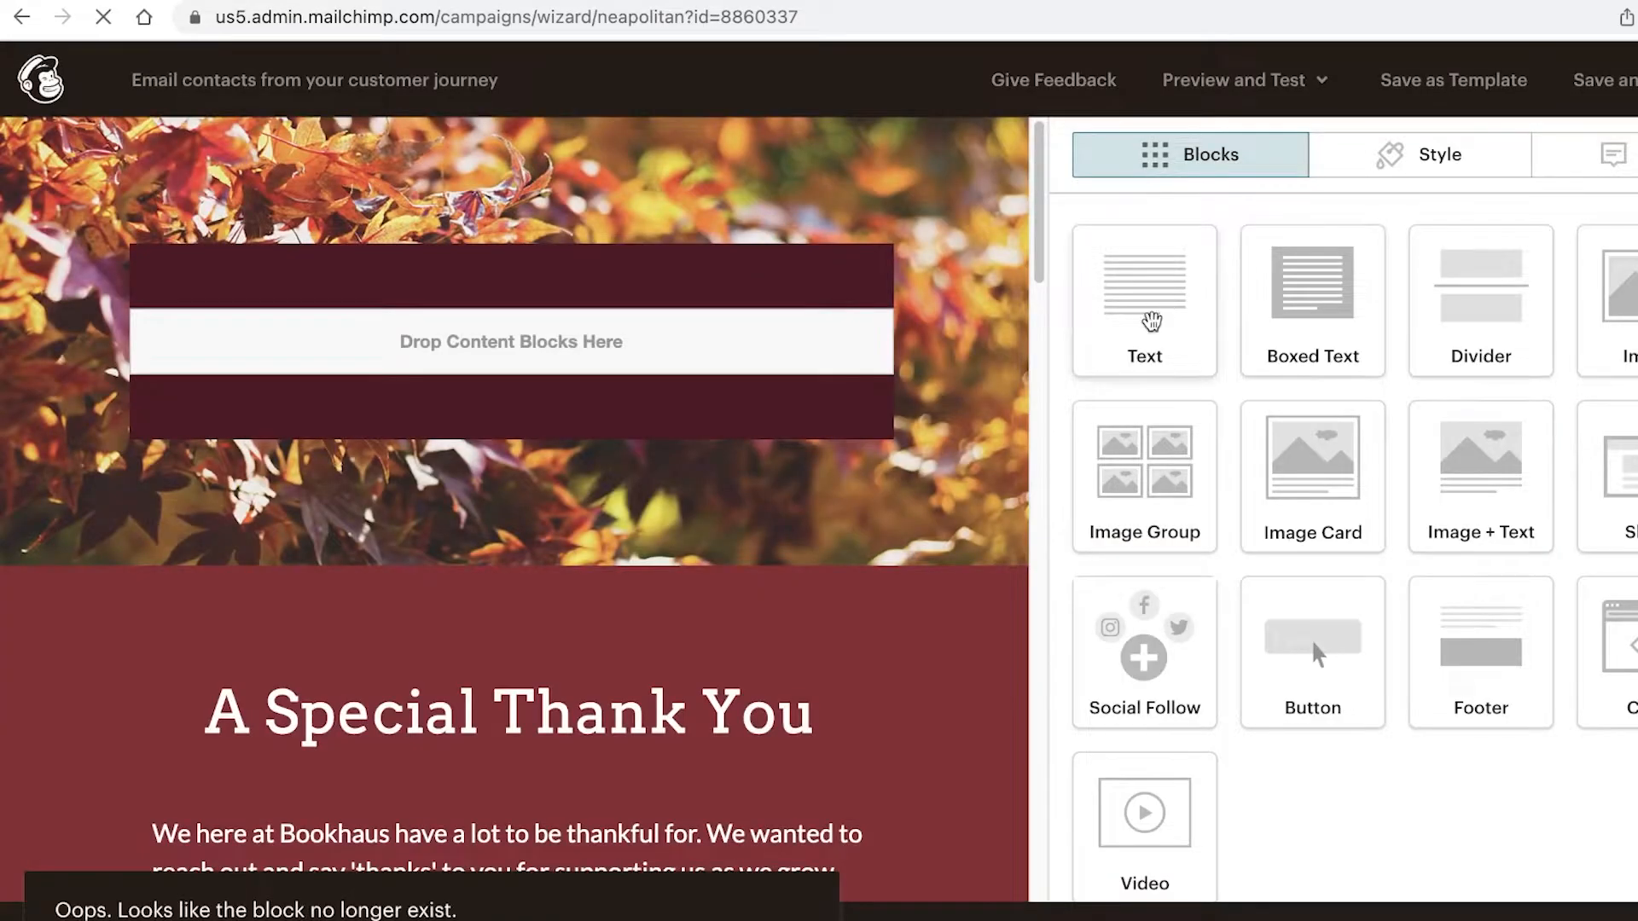
left_click_drag(1148, 316, 522, 365)
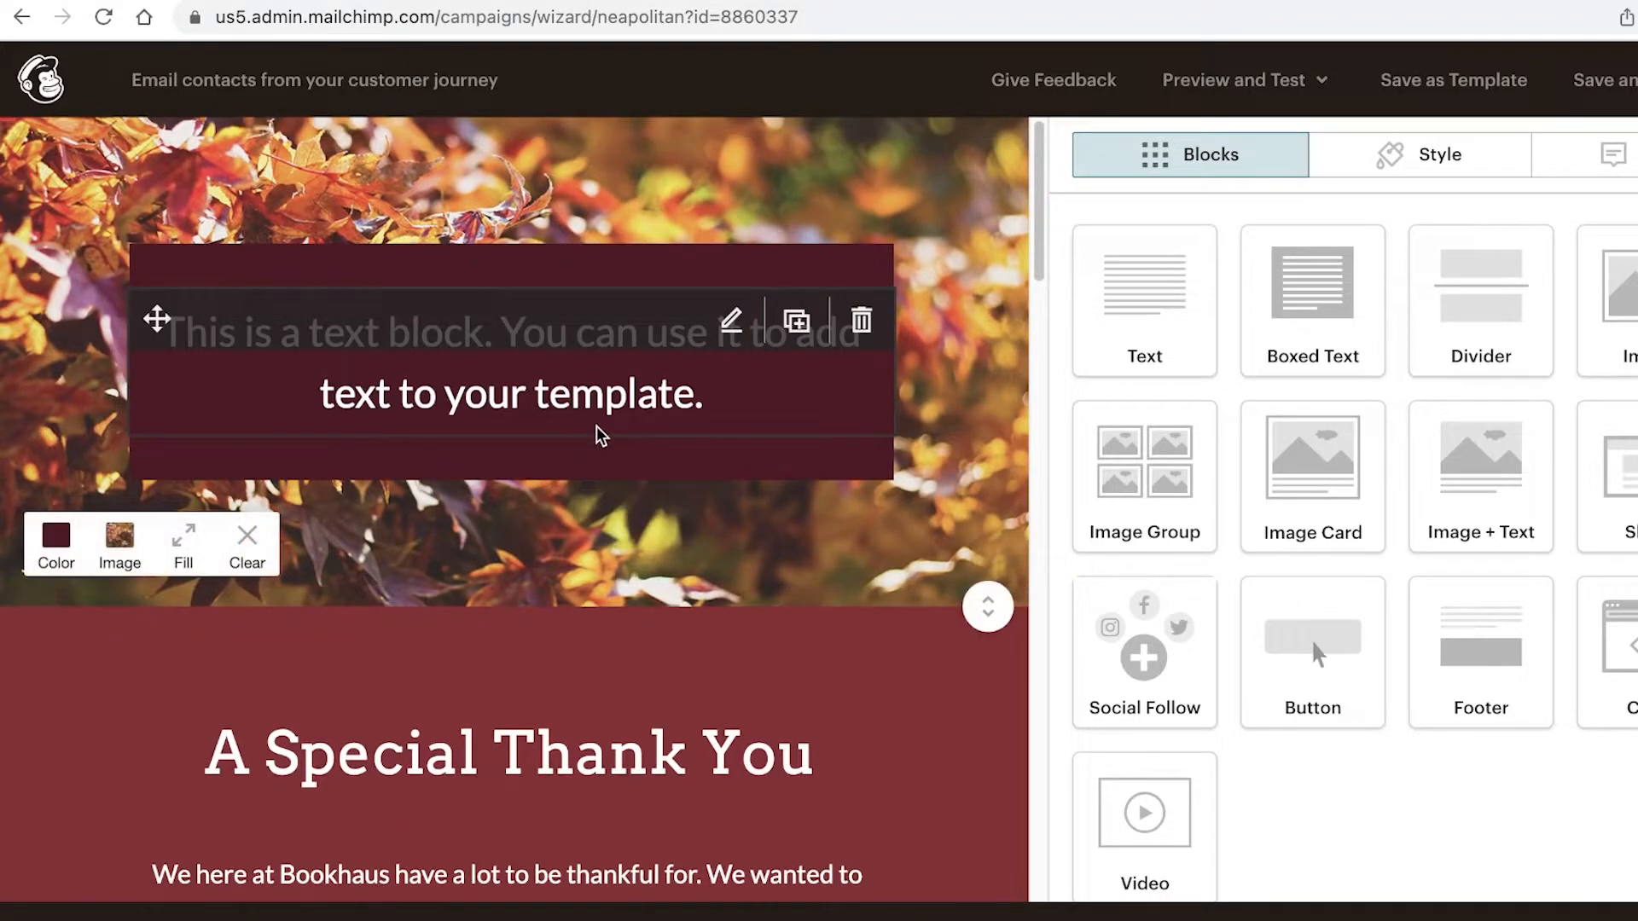
left_click(739, 320)
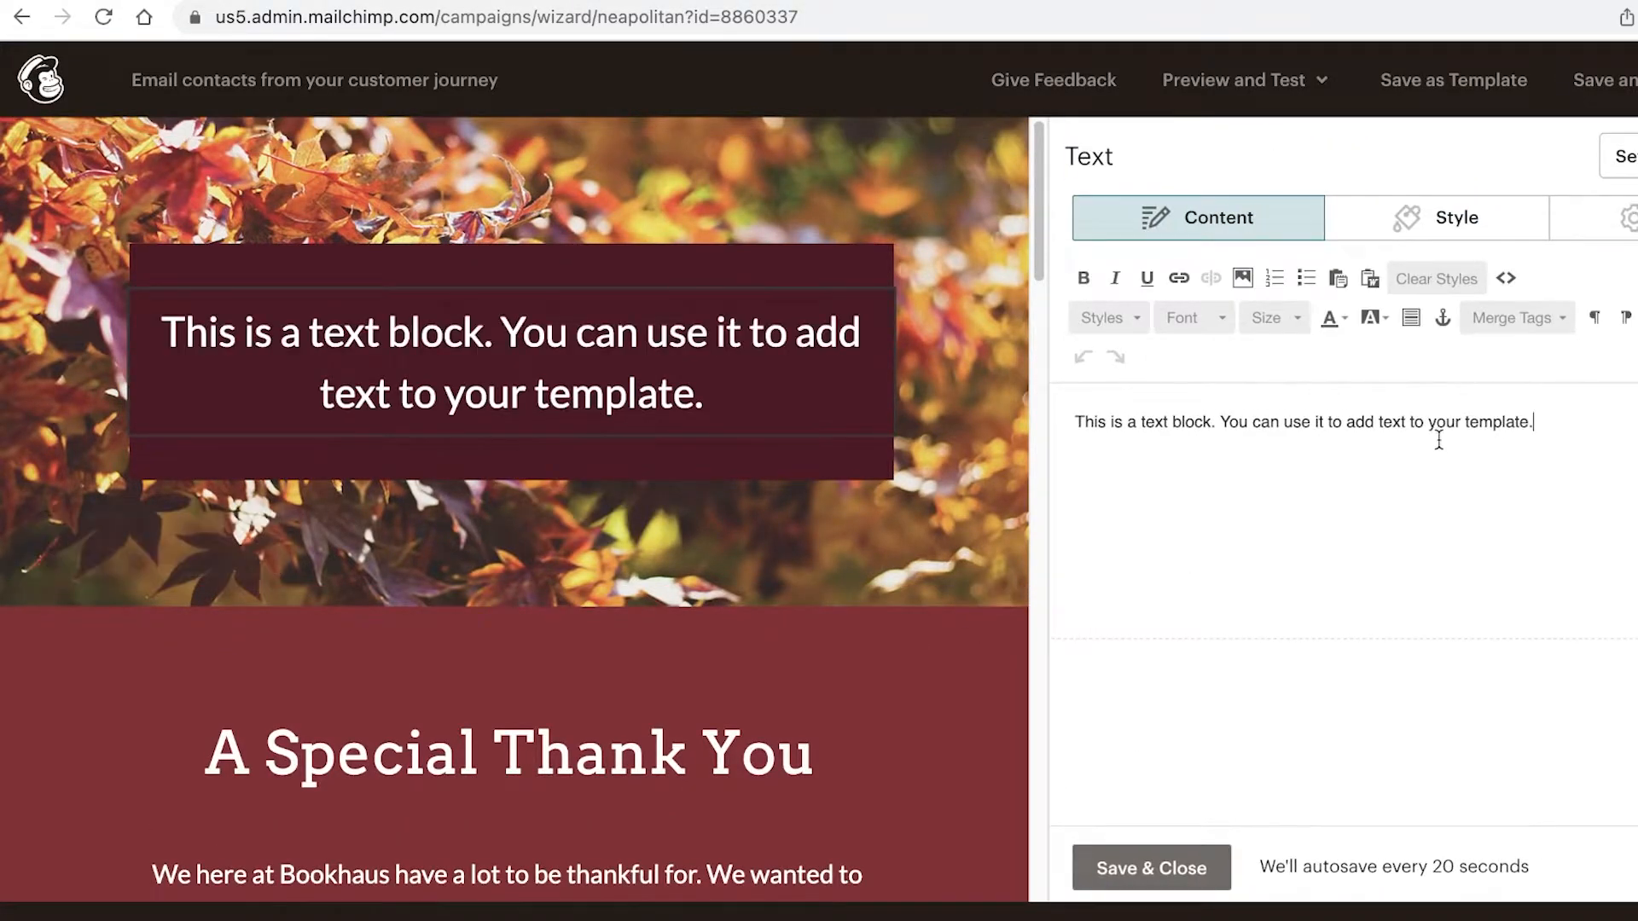
key("super+a")
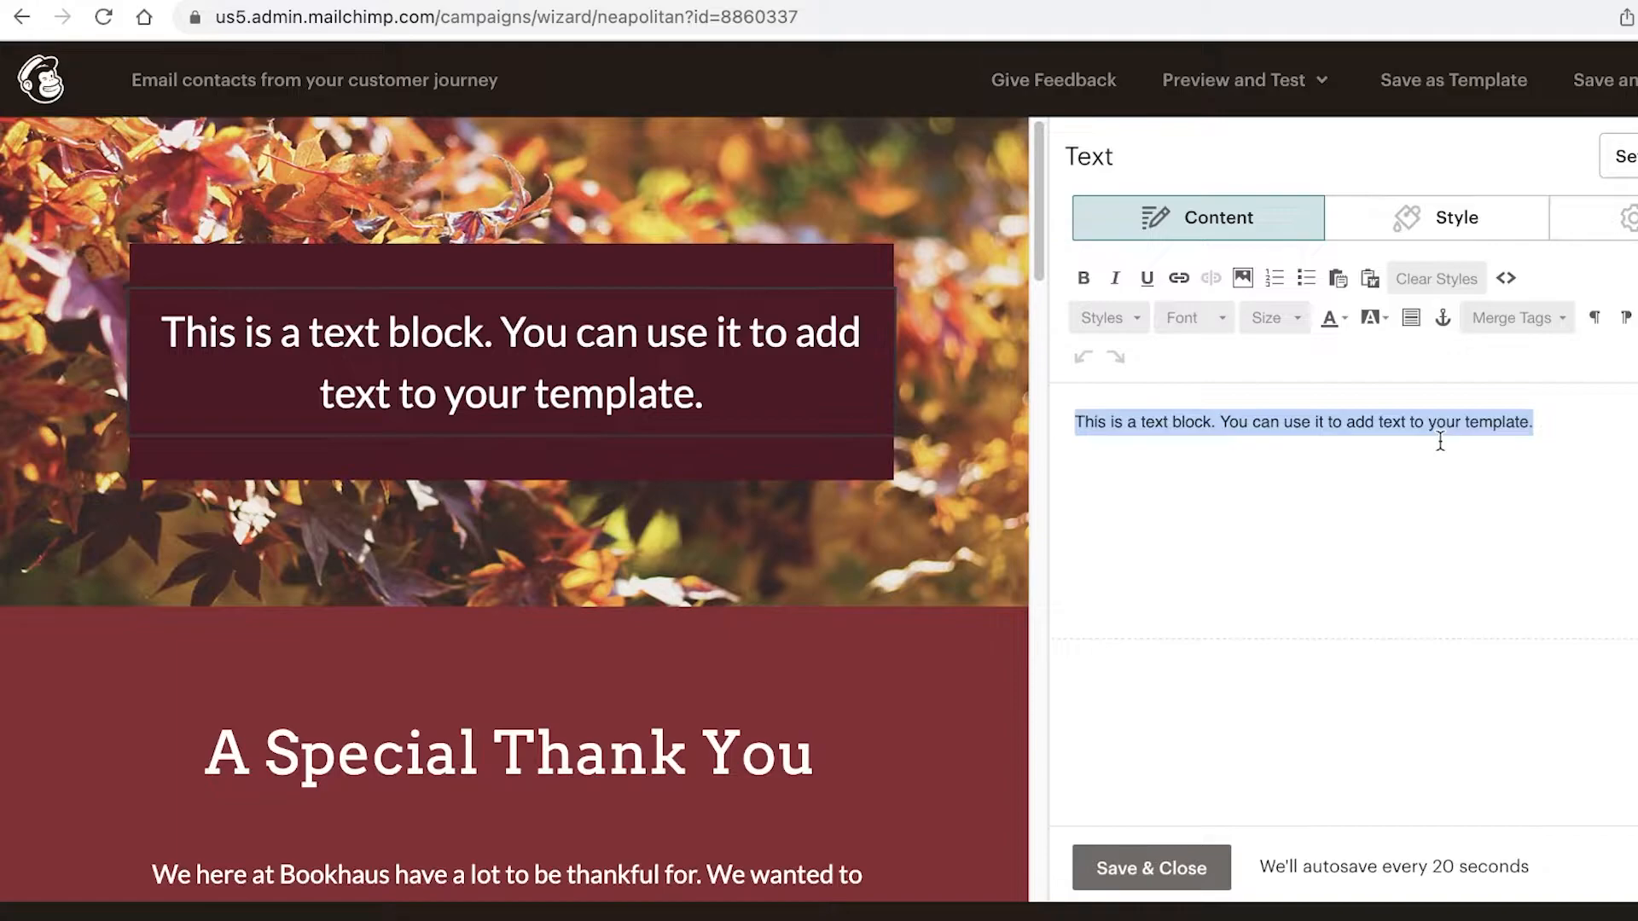
key("BackSpace")
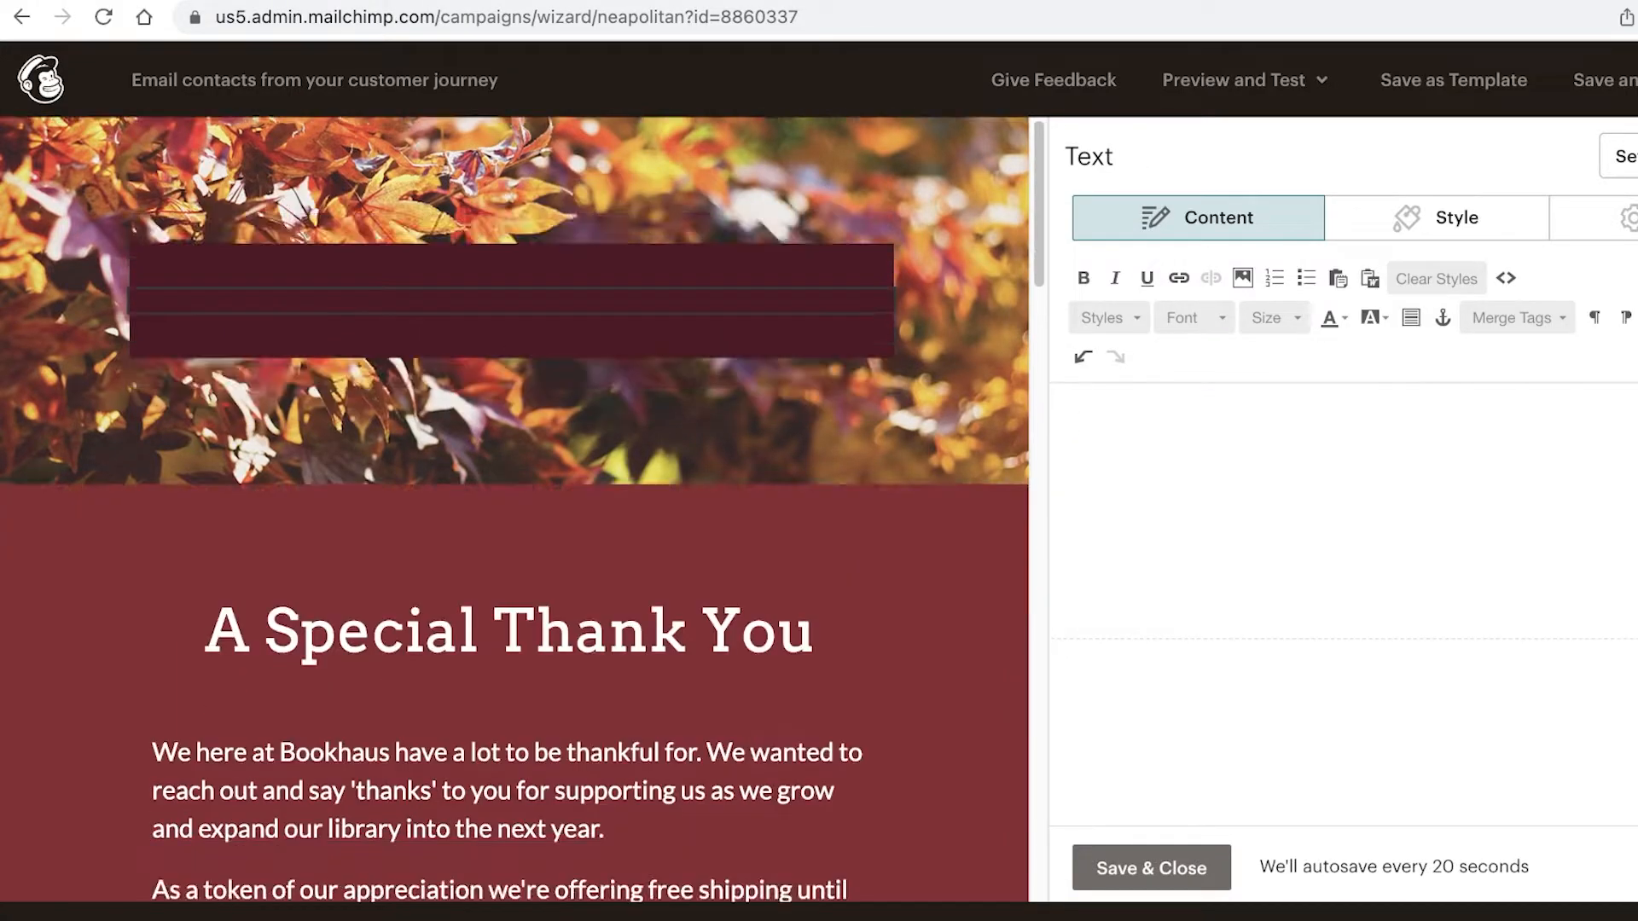
type("WELCOME")
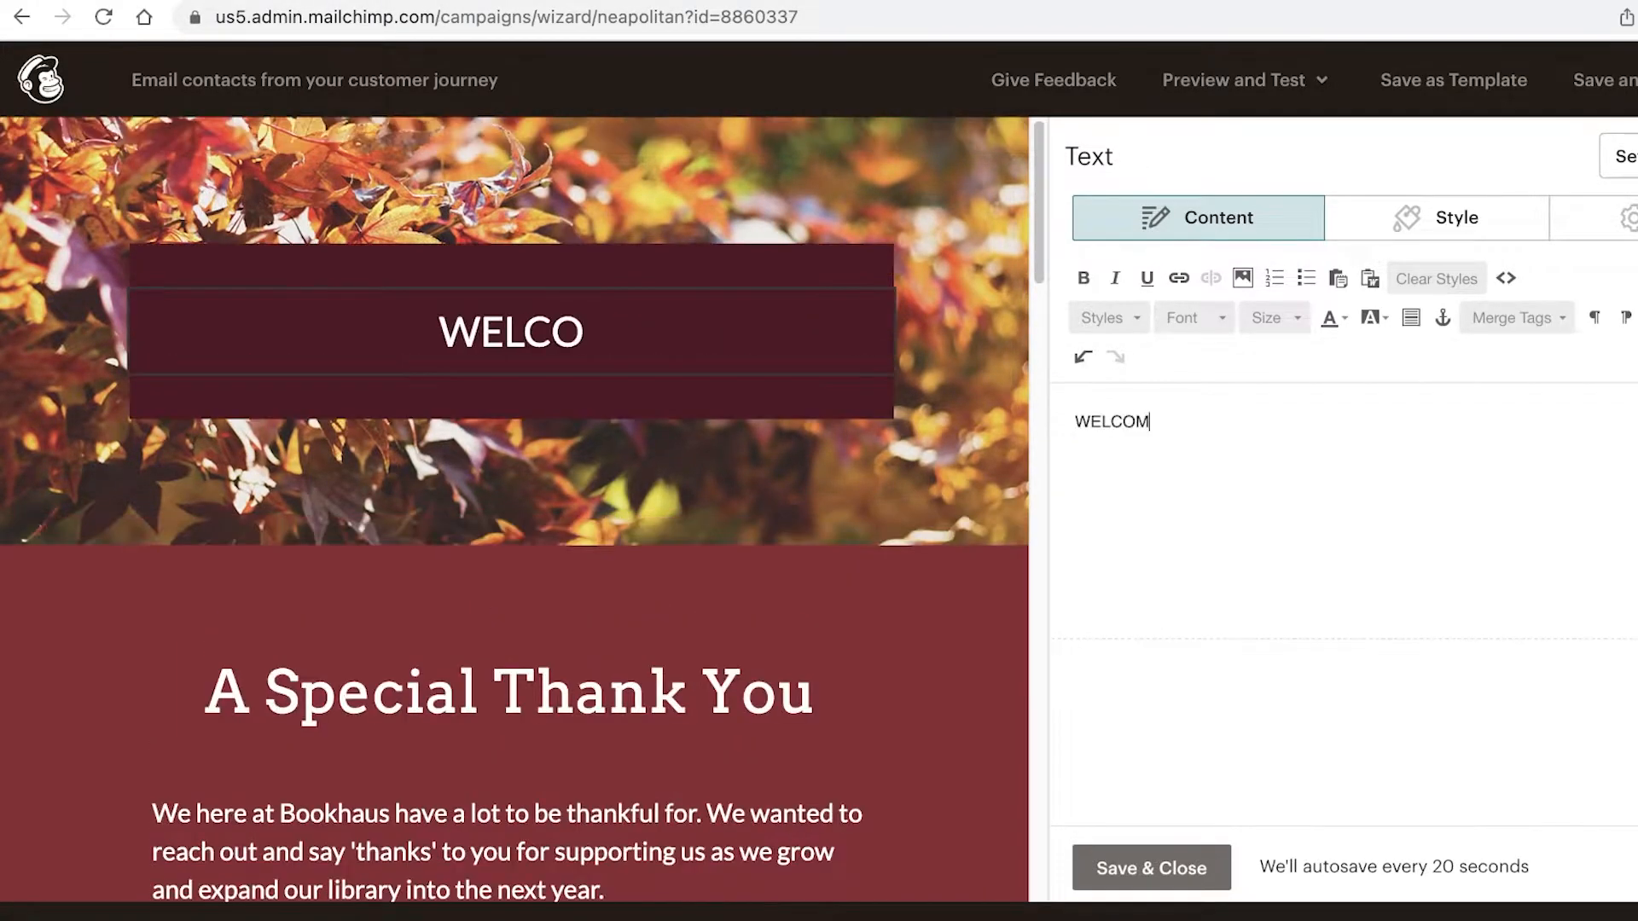
left_click(1151, 868)
Step: Change the headline to 'heres a 10% discount' and save the text edits
left_click(730, 669)
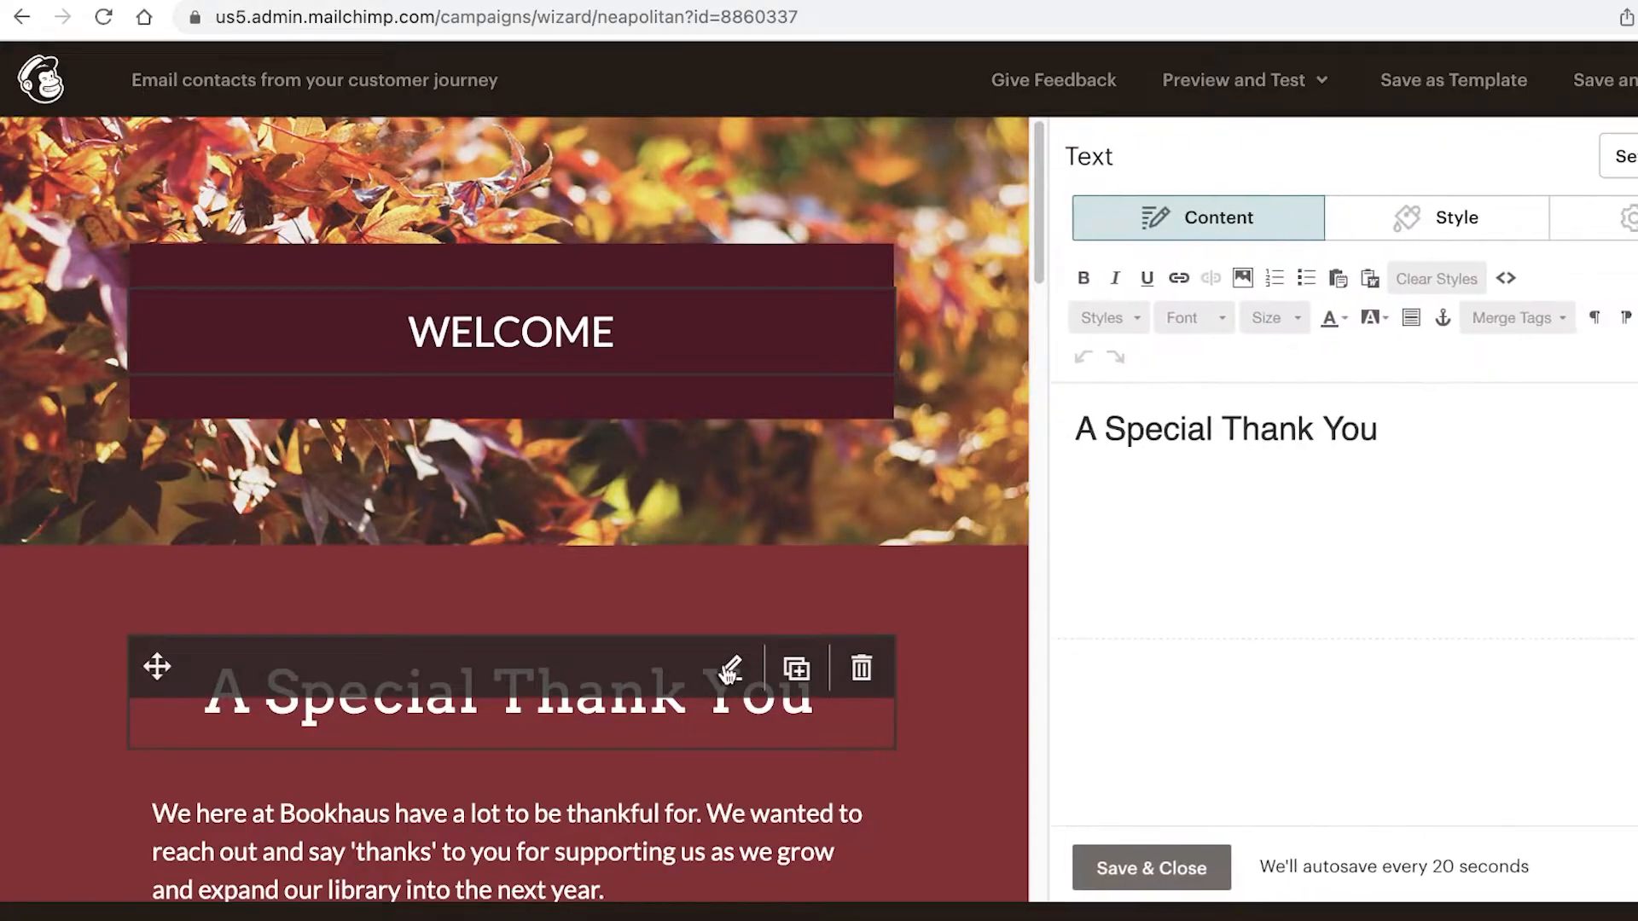
key("super+a")
type("heres a ")
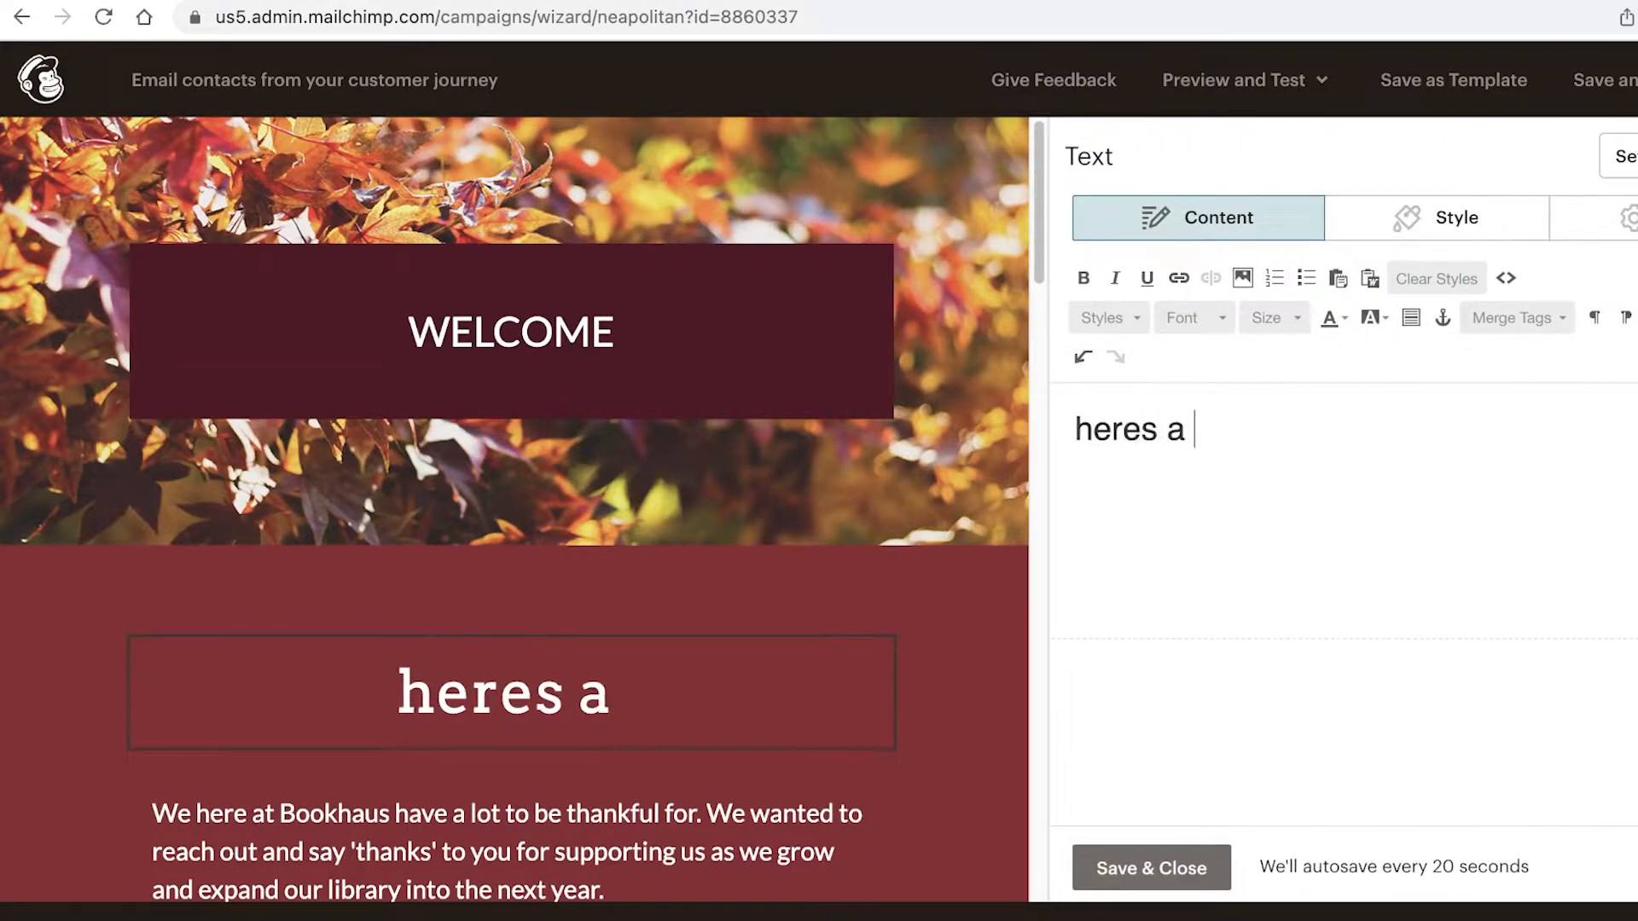
type("10% discount")
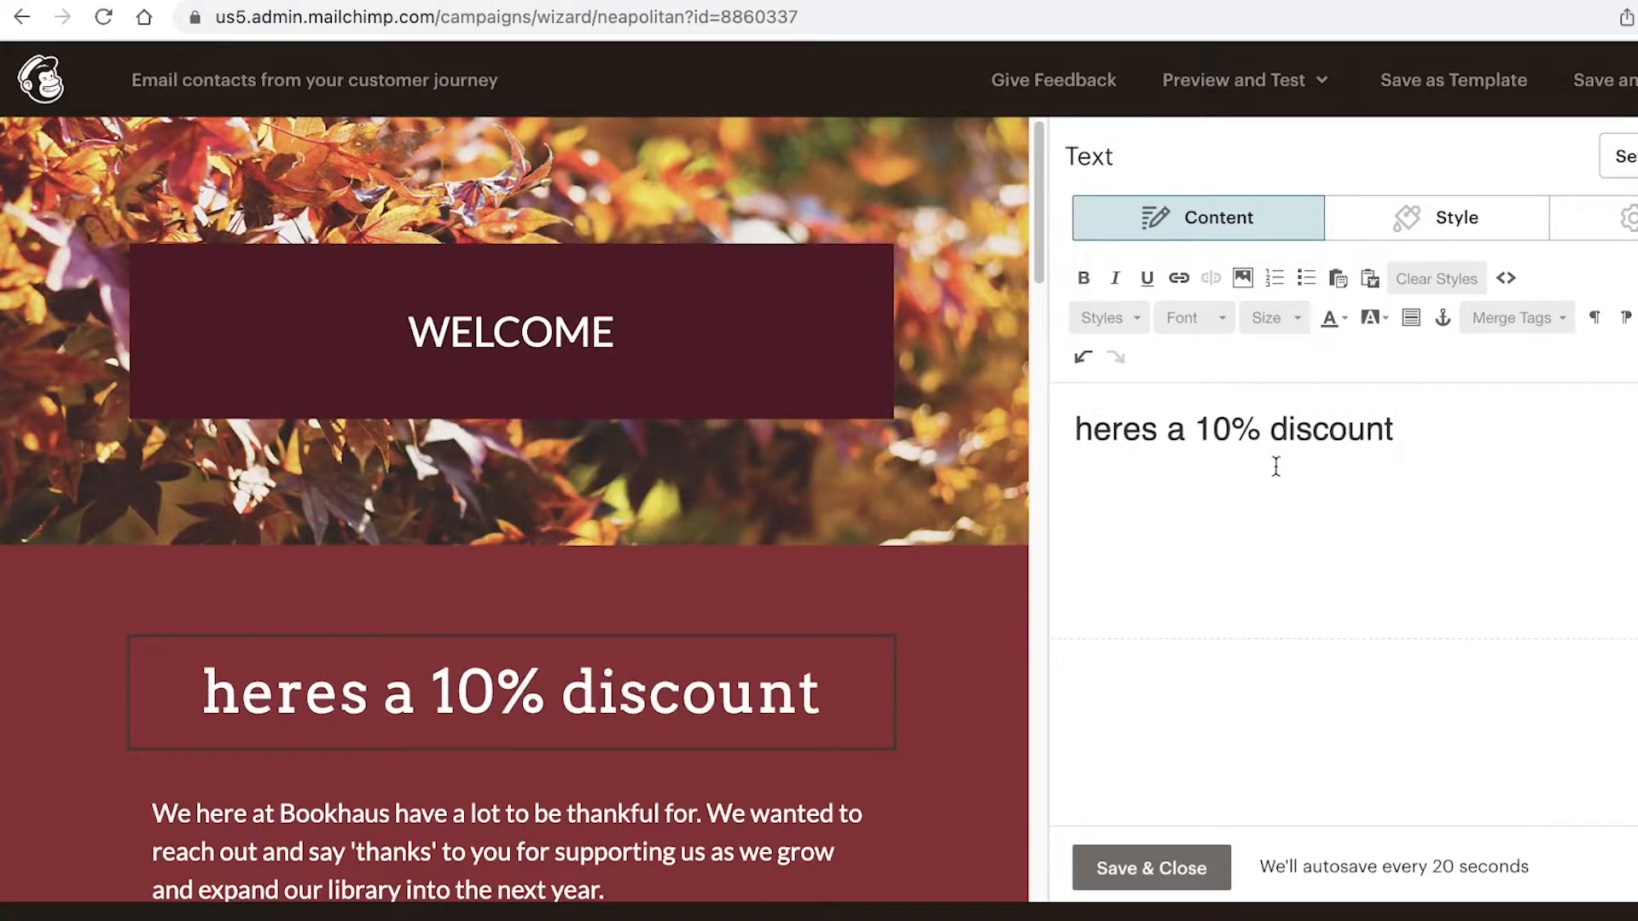
scroll(877, 625, "down", 1)
left_click(648, 610)
scroll(500, 603, "down", 20)
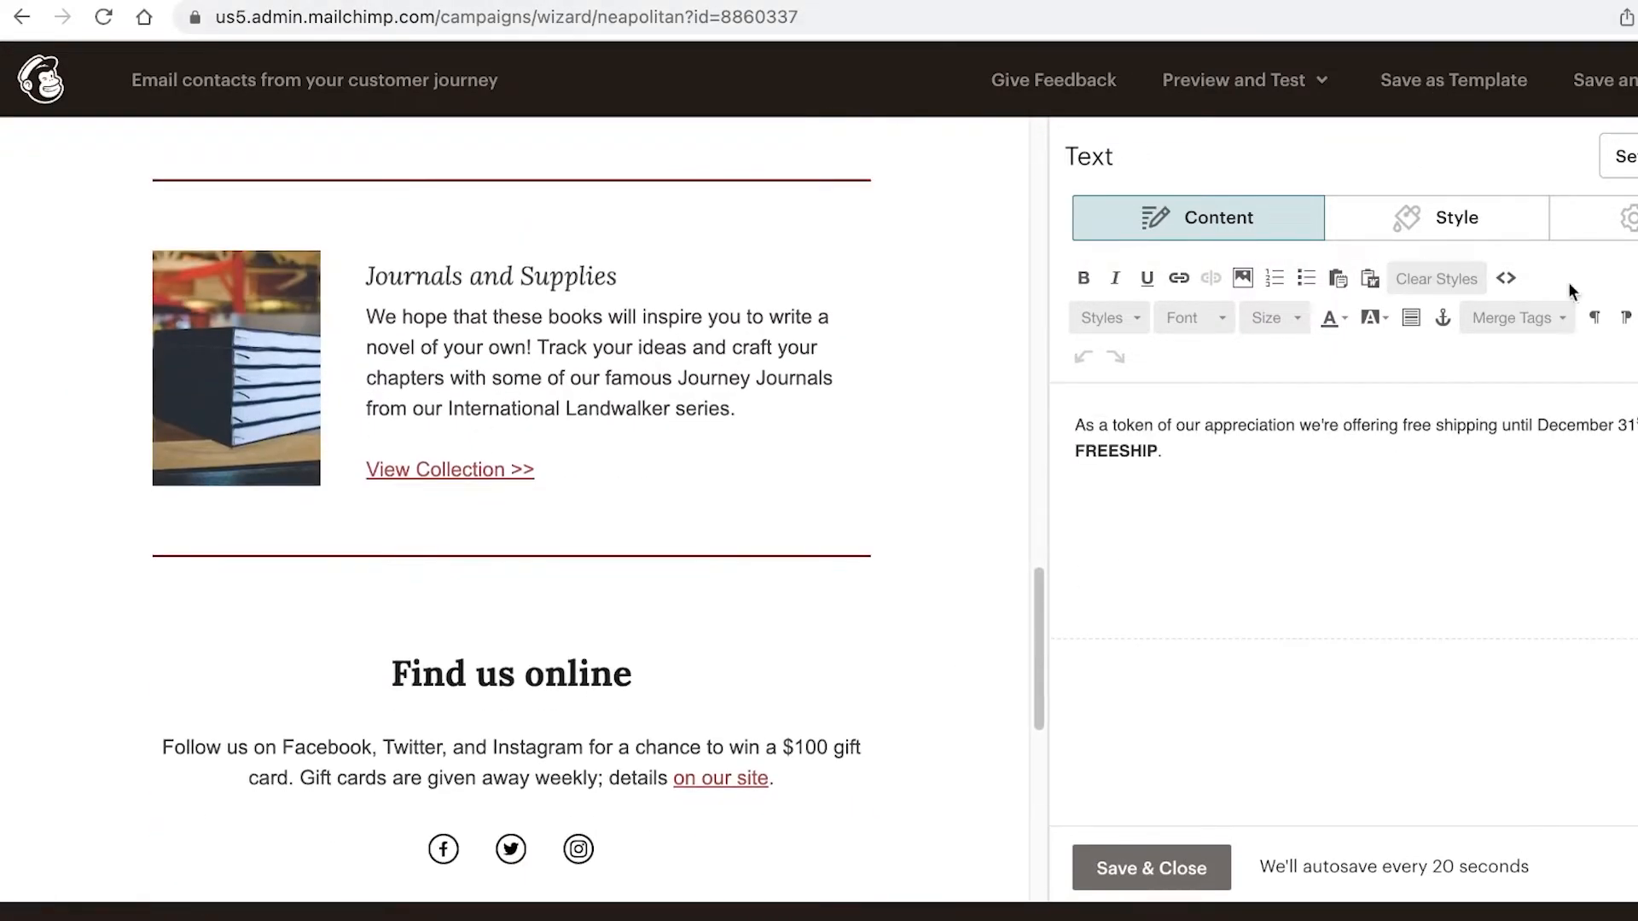
left_click(1148, 871)
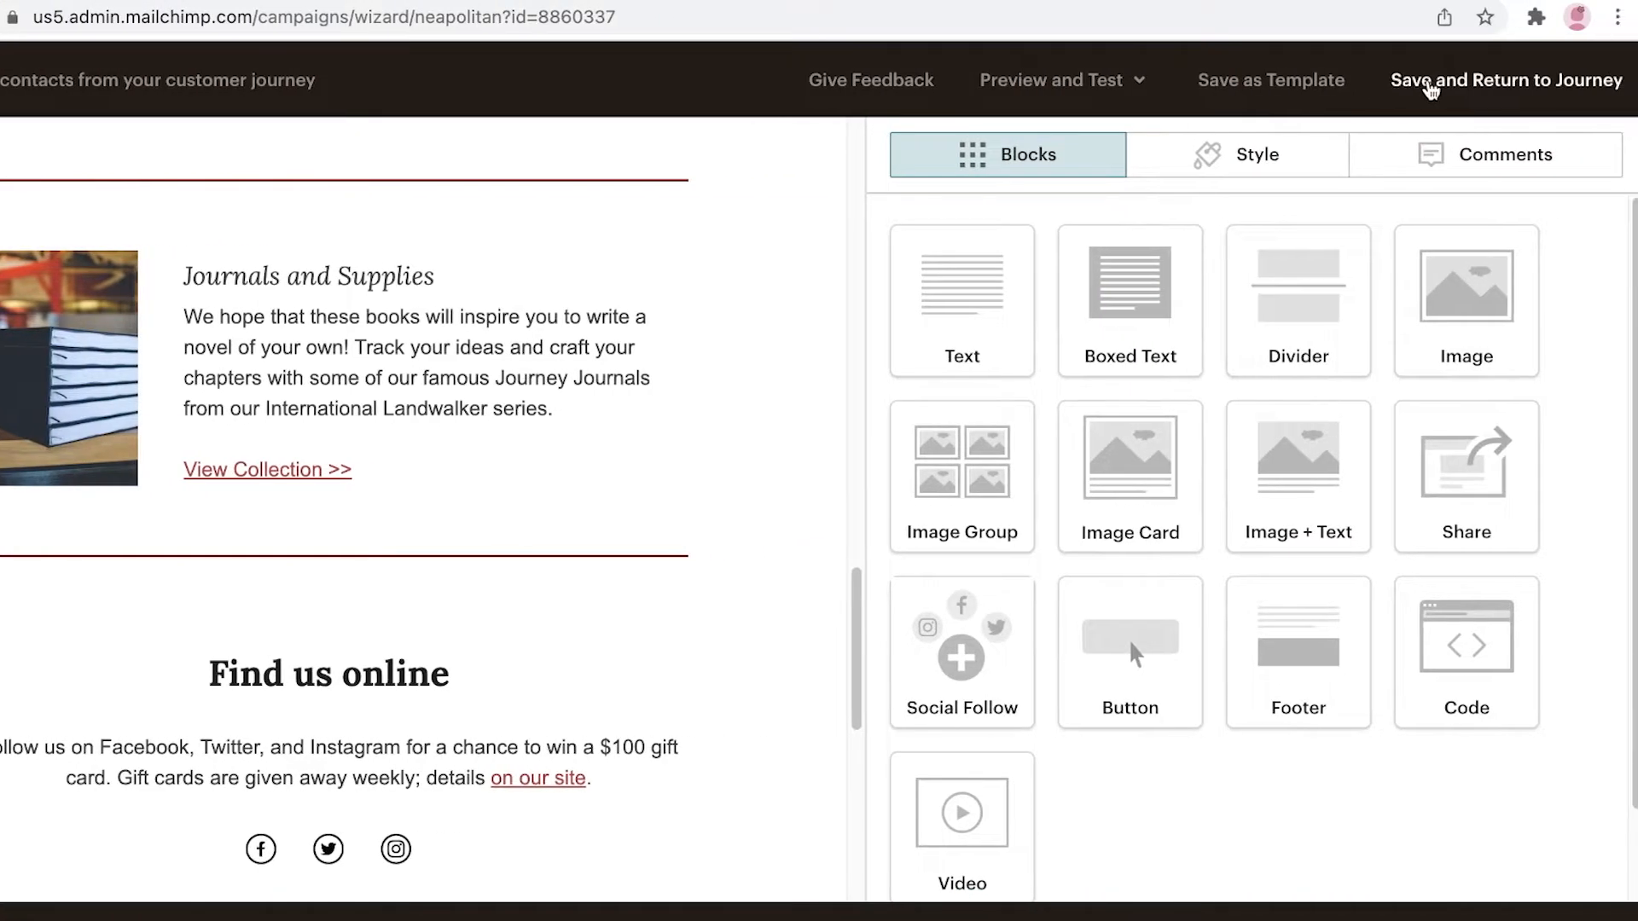
Step: Save the Fall Colors email, return to the journey builder and pan to Gets email
left_click(1431, 82)
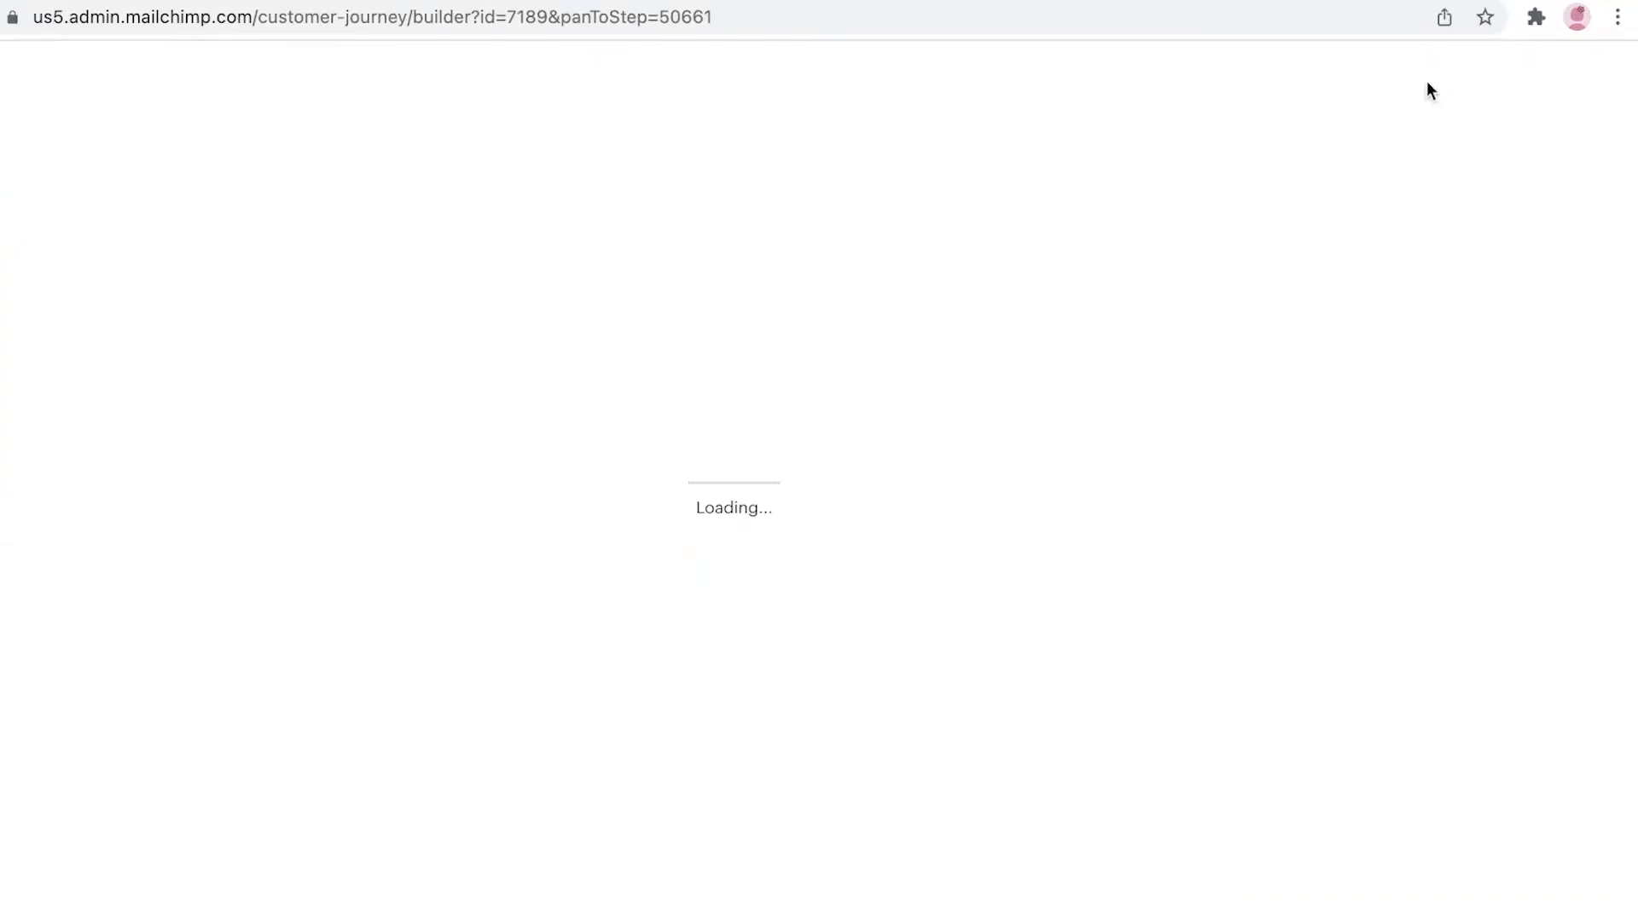
left_click_drag(1000, 793, 982, 682)
scroll(751, 424, "down", 1)
scroll(731, 443, "up", 2)
scroll(998, 496, "down", 1)
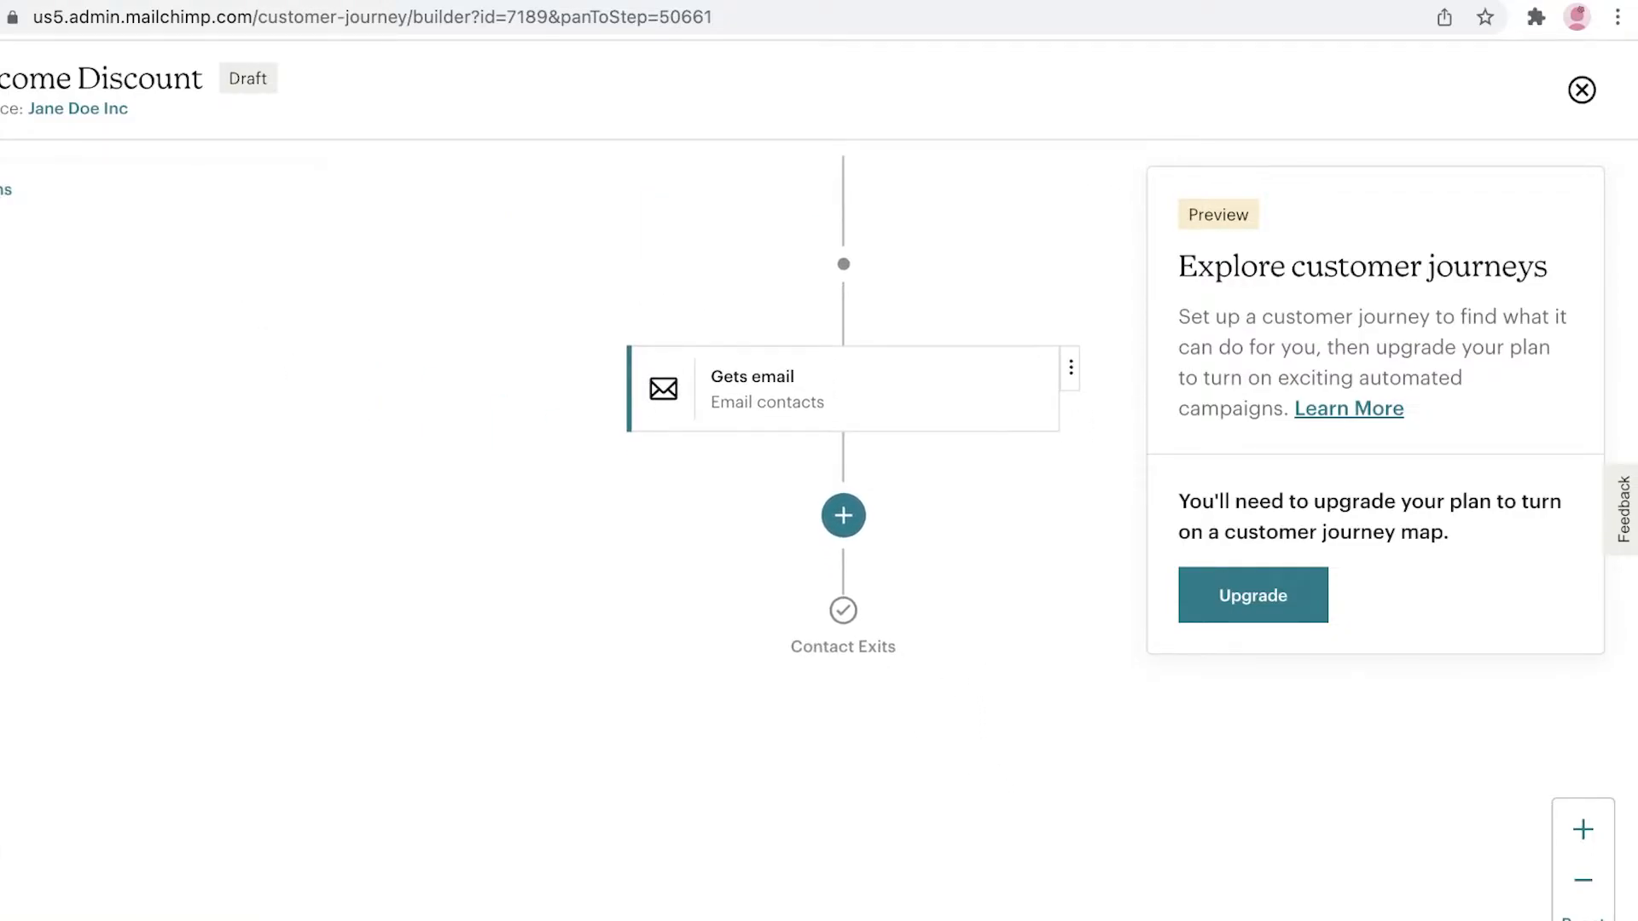
left_click_drag(458, 606, 373, 464)
left_click_drag(547, 463, 596, 709)
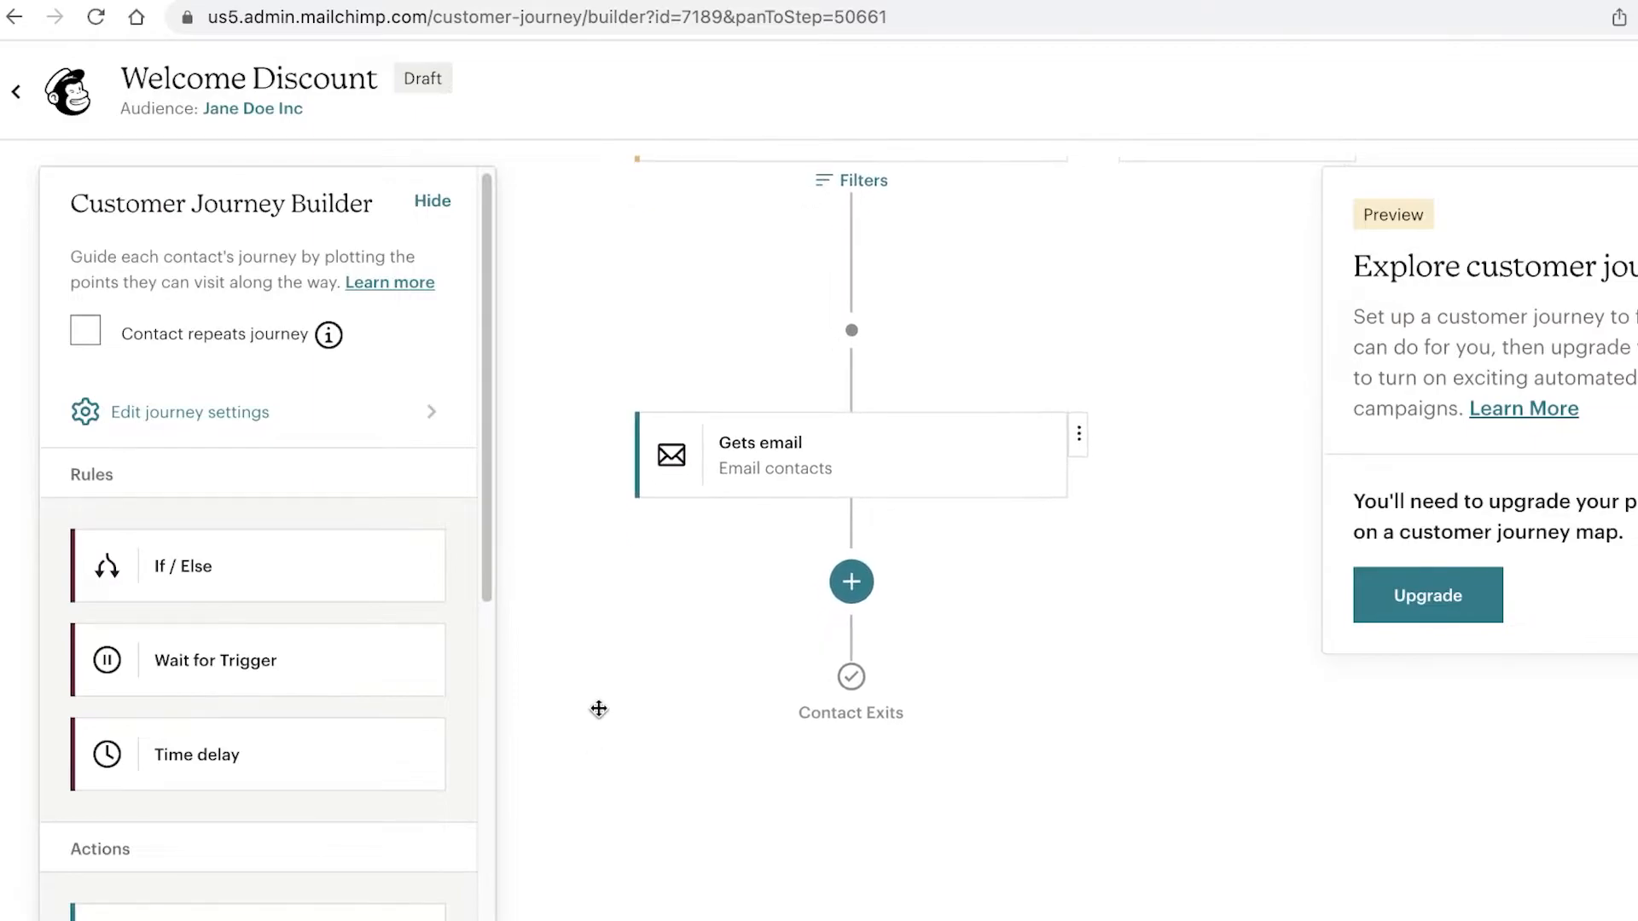
Step: Add an If / Else rule below Gets email: opened any of the last 5 campaigns
left_click_drag(252, 584, 857, 581)
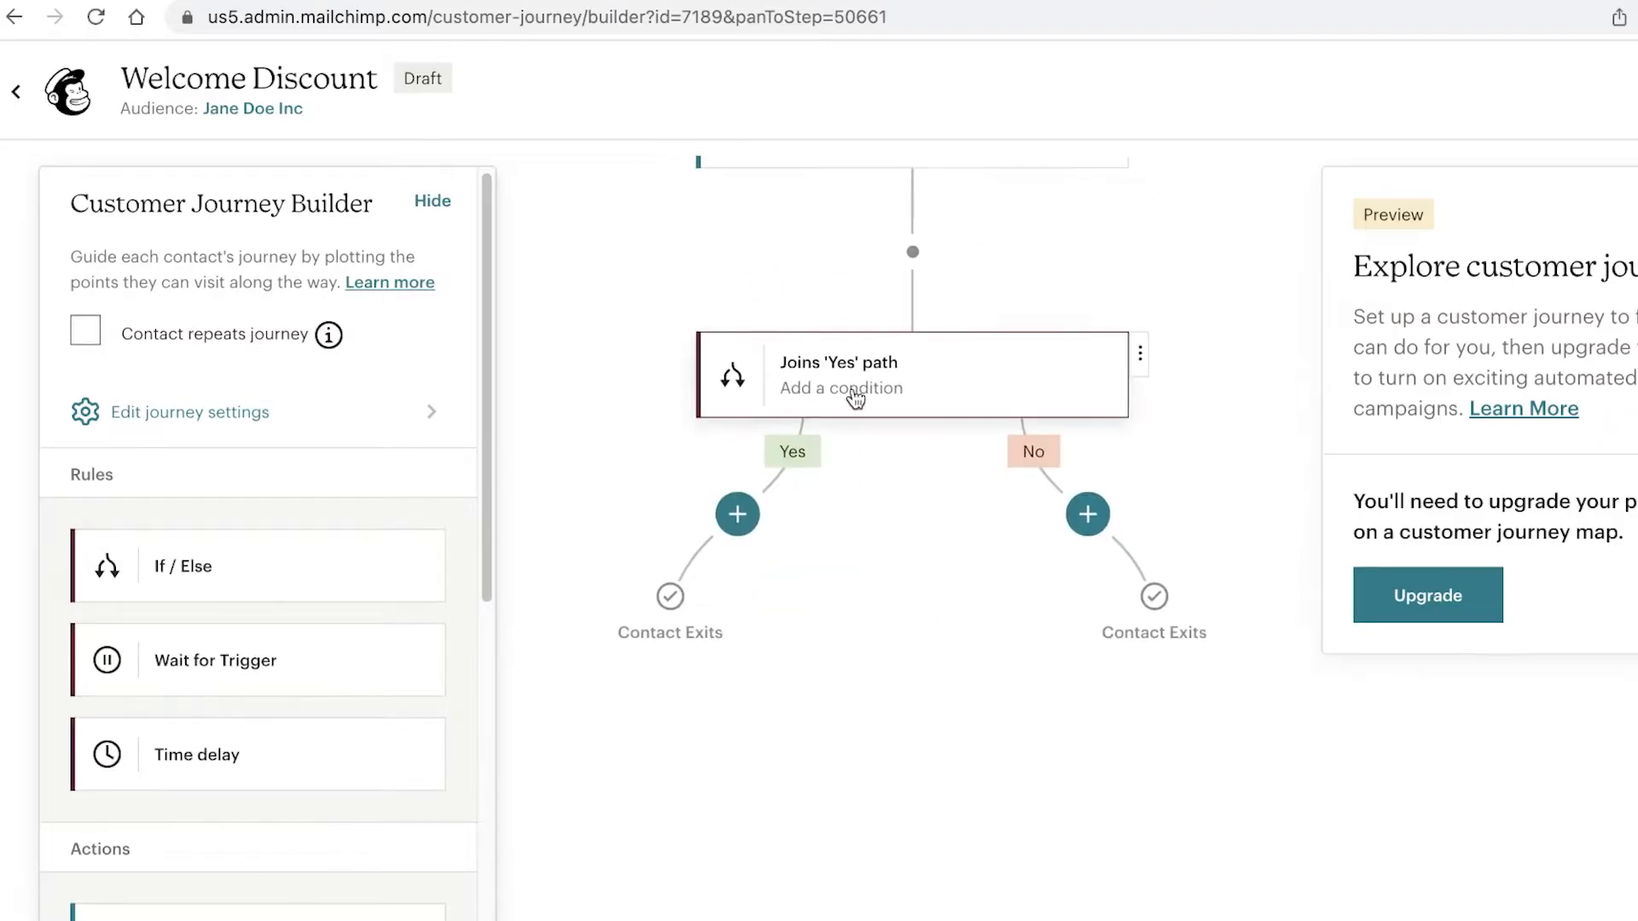
left_click(742, 378)
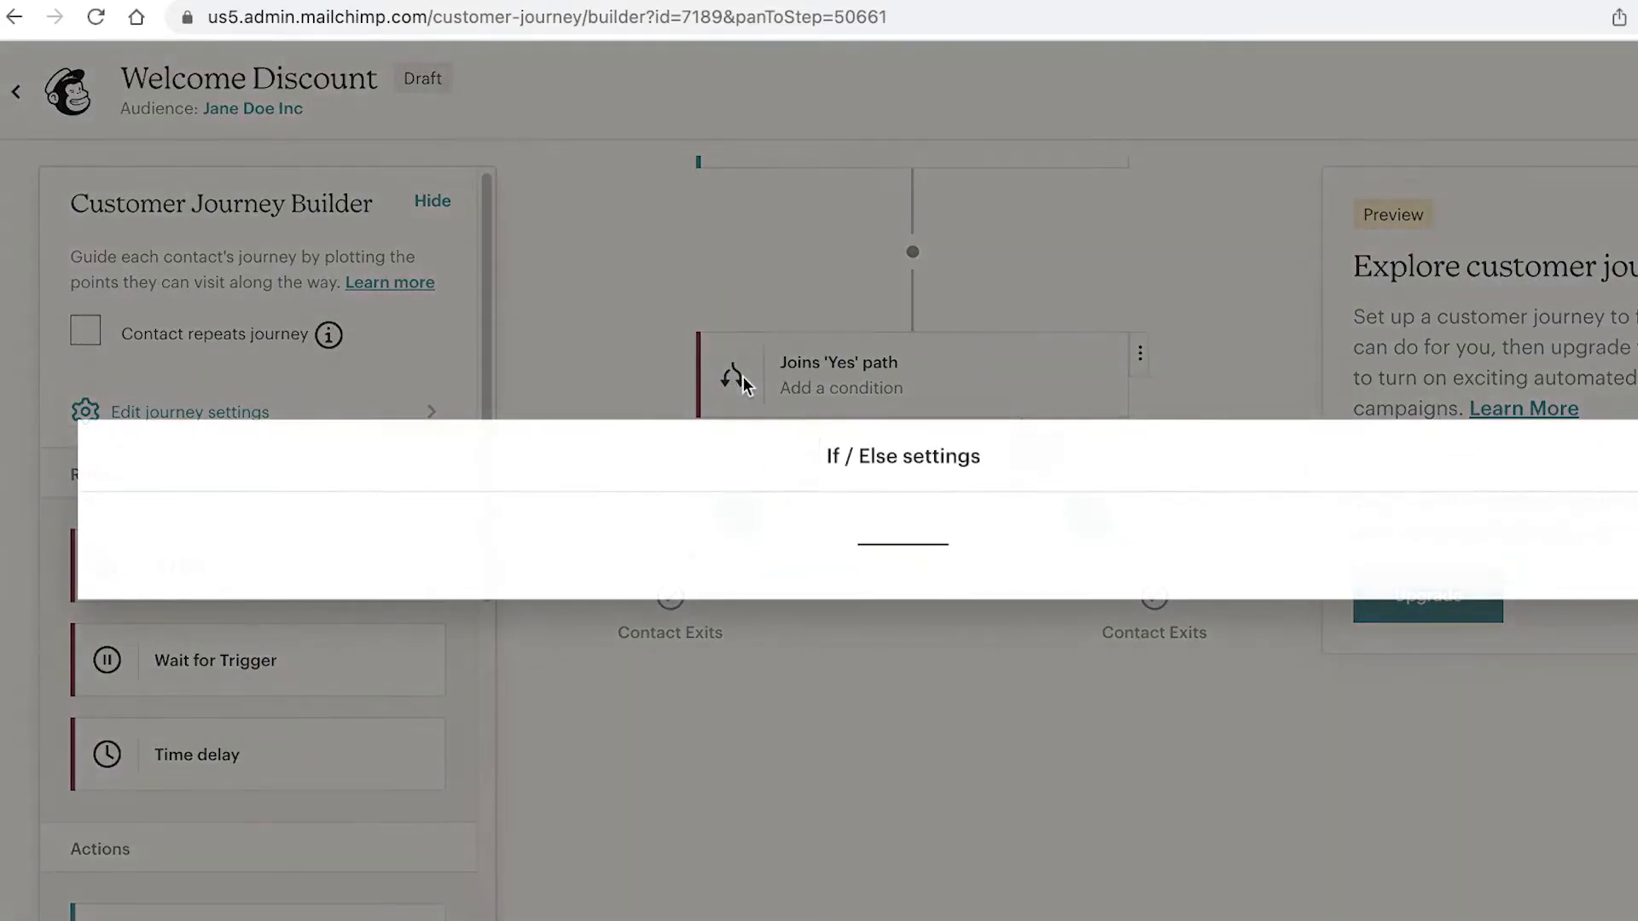
left_click(443, 532)
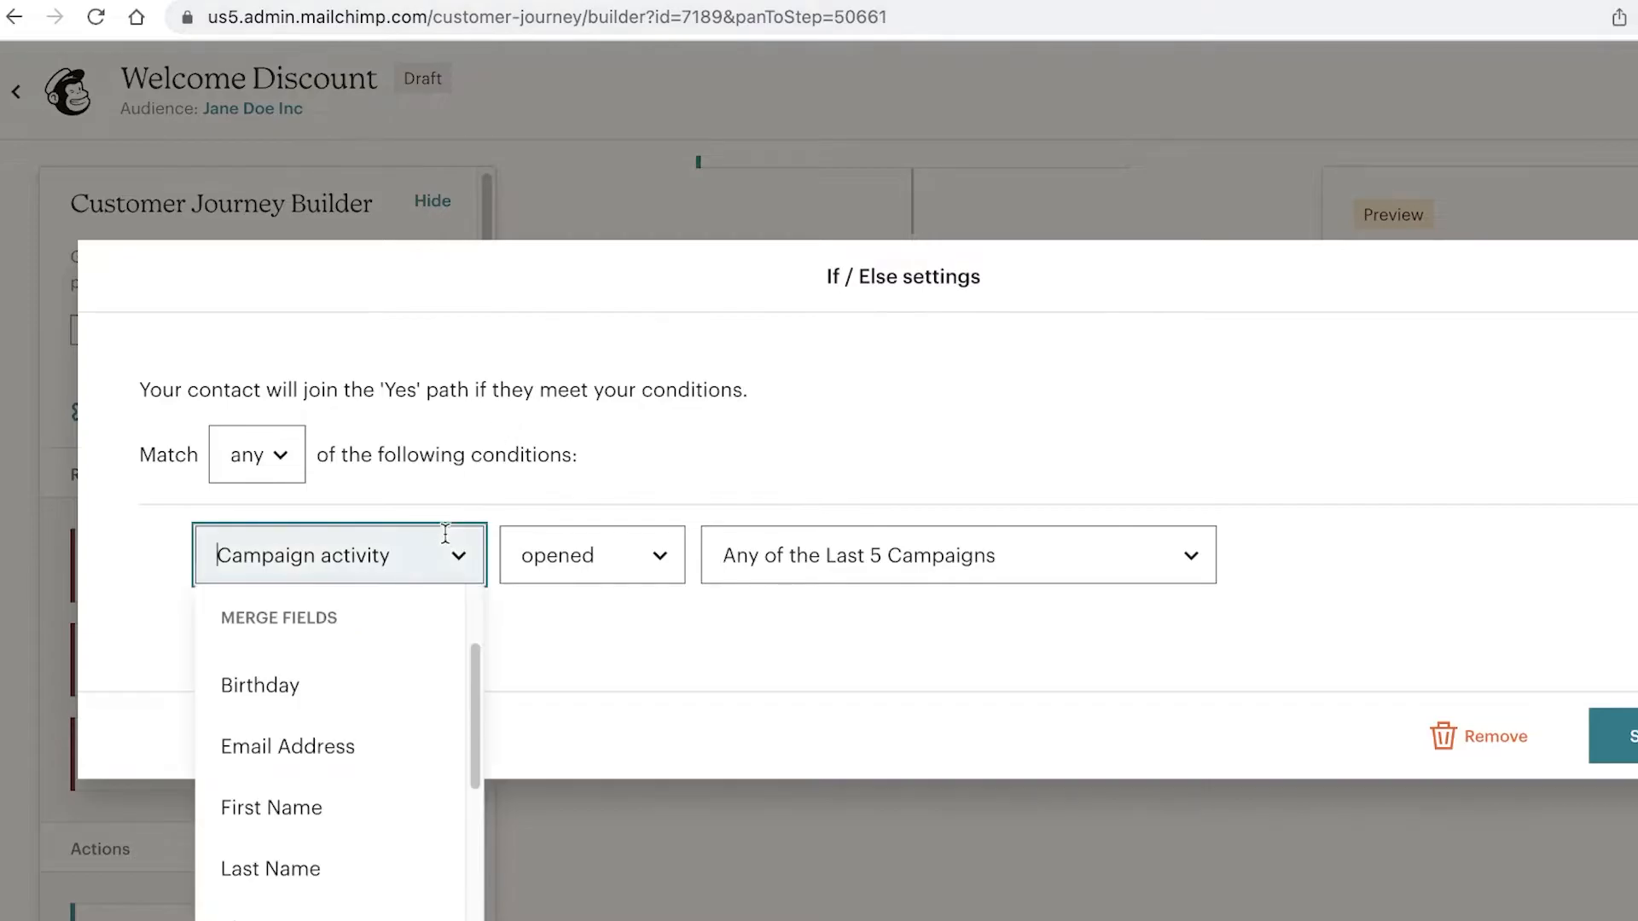
left_click(614, 539)
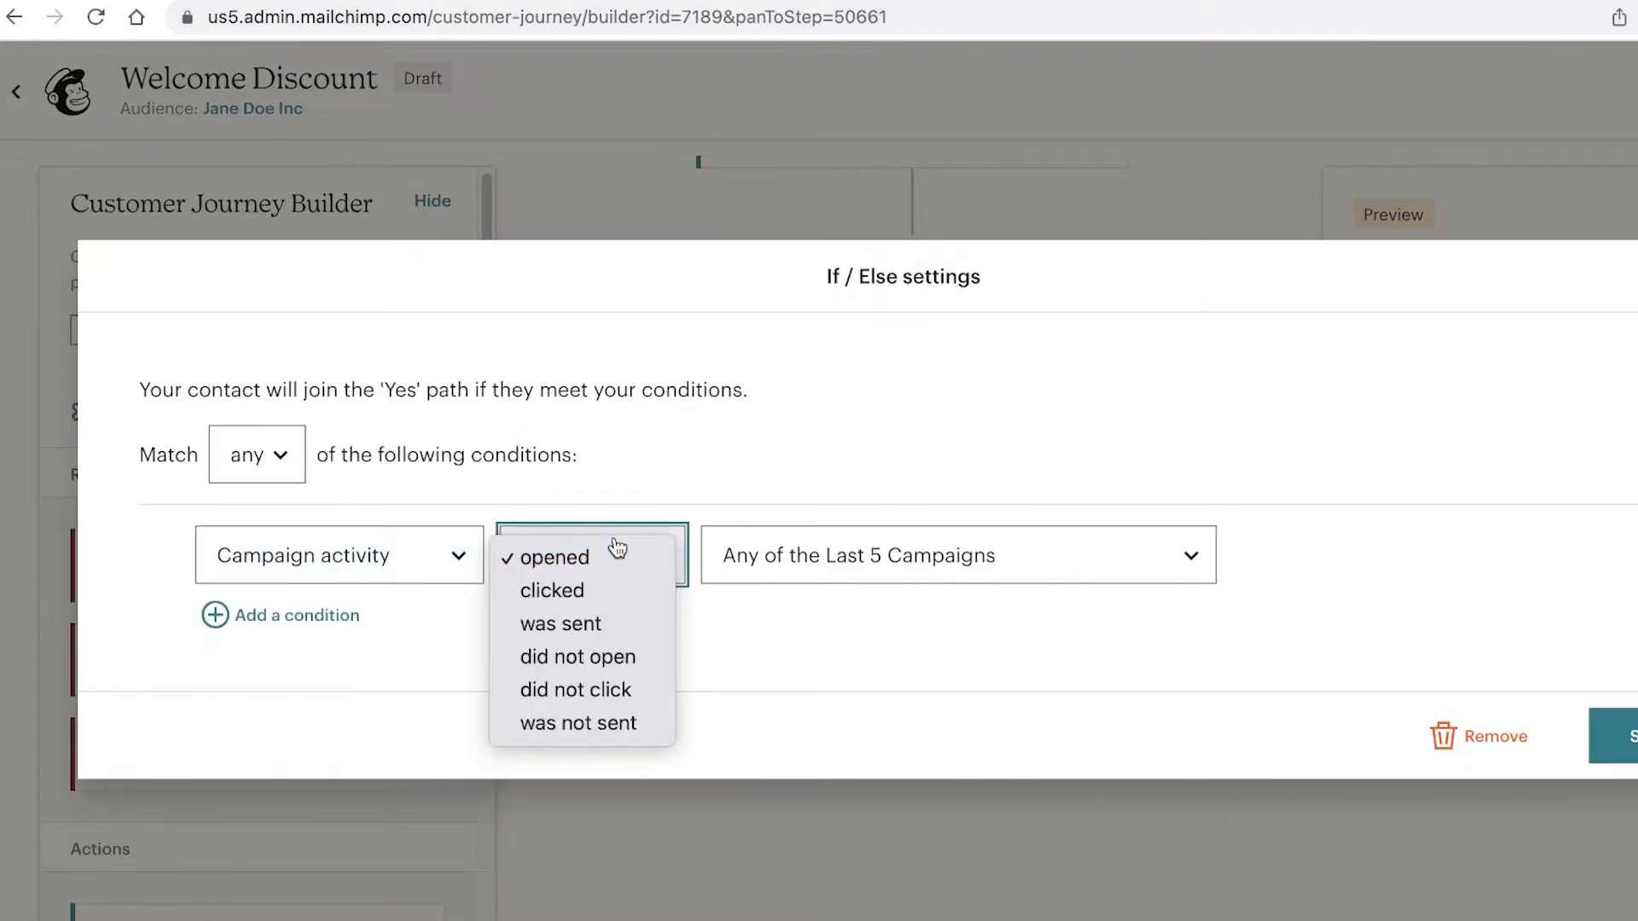
left_click(635, 558)
left_click(810, 563)
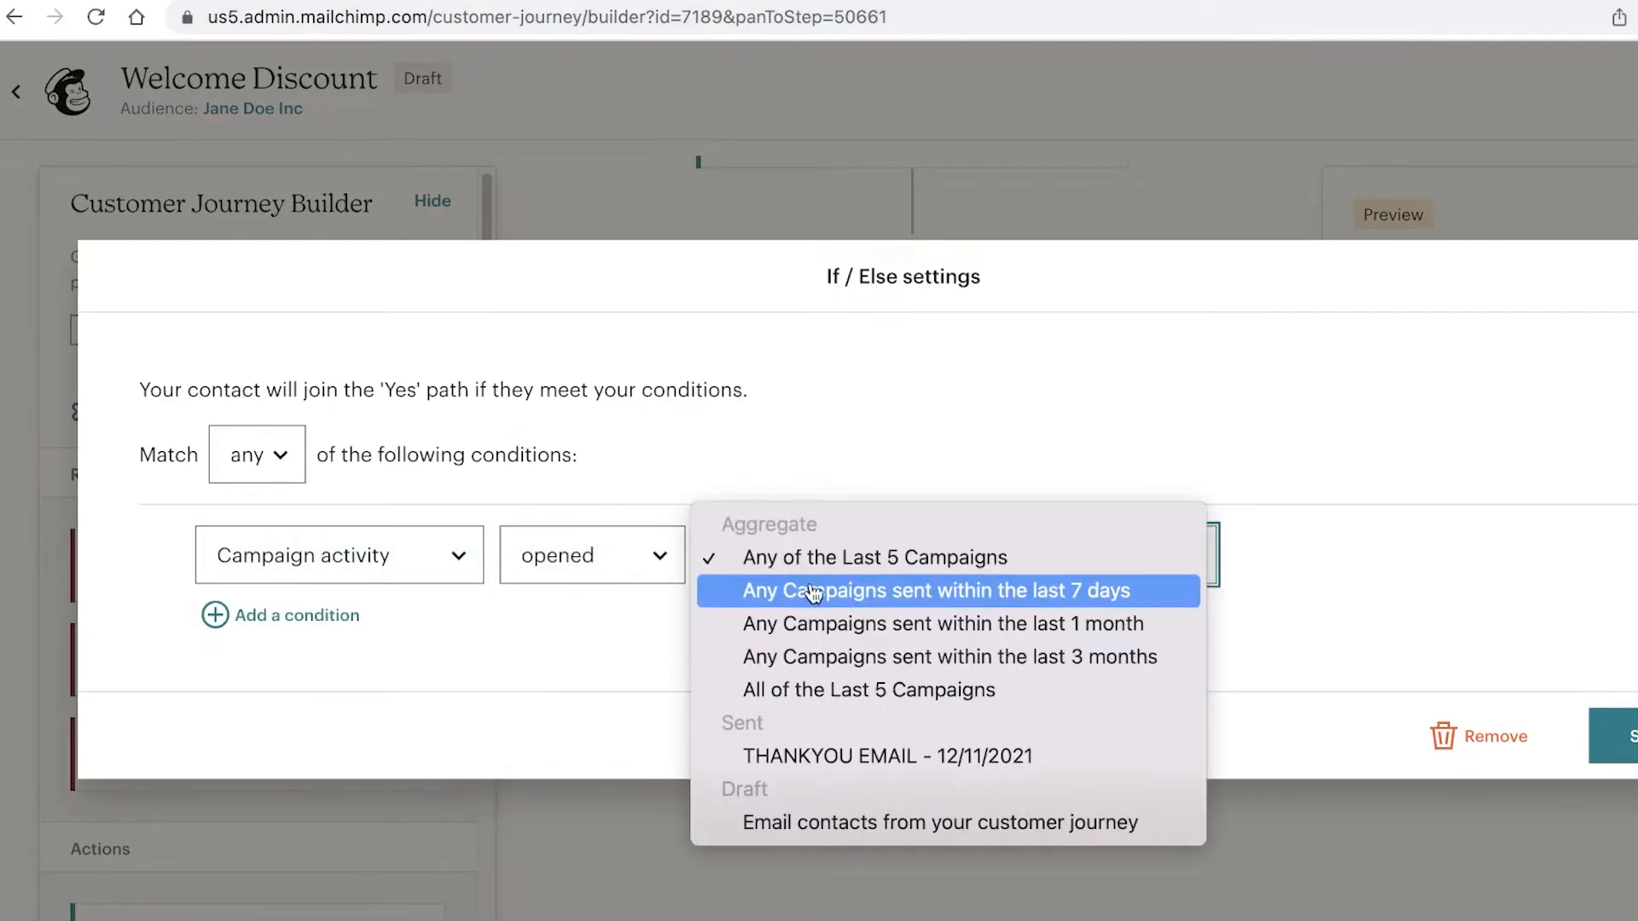
left_click(862, 560)
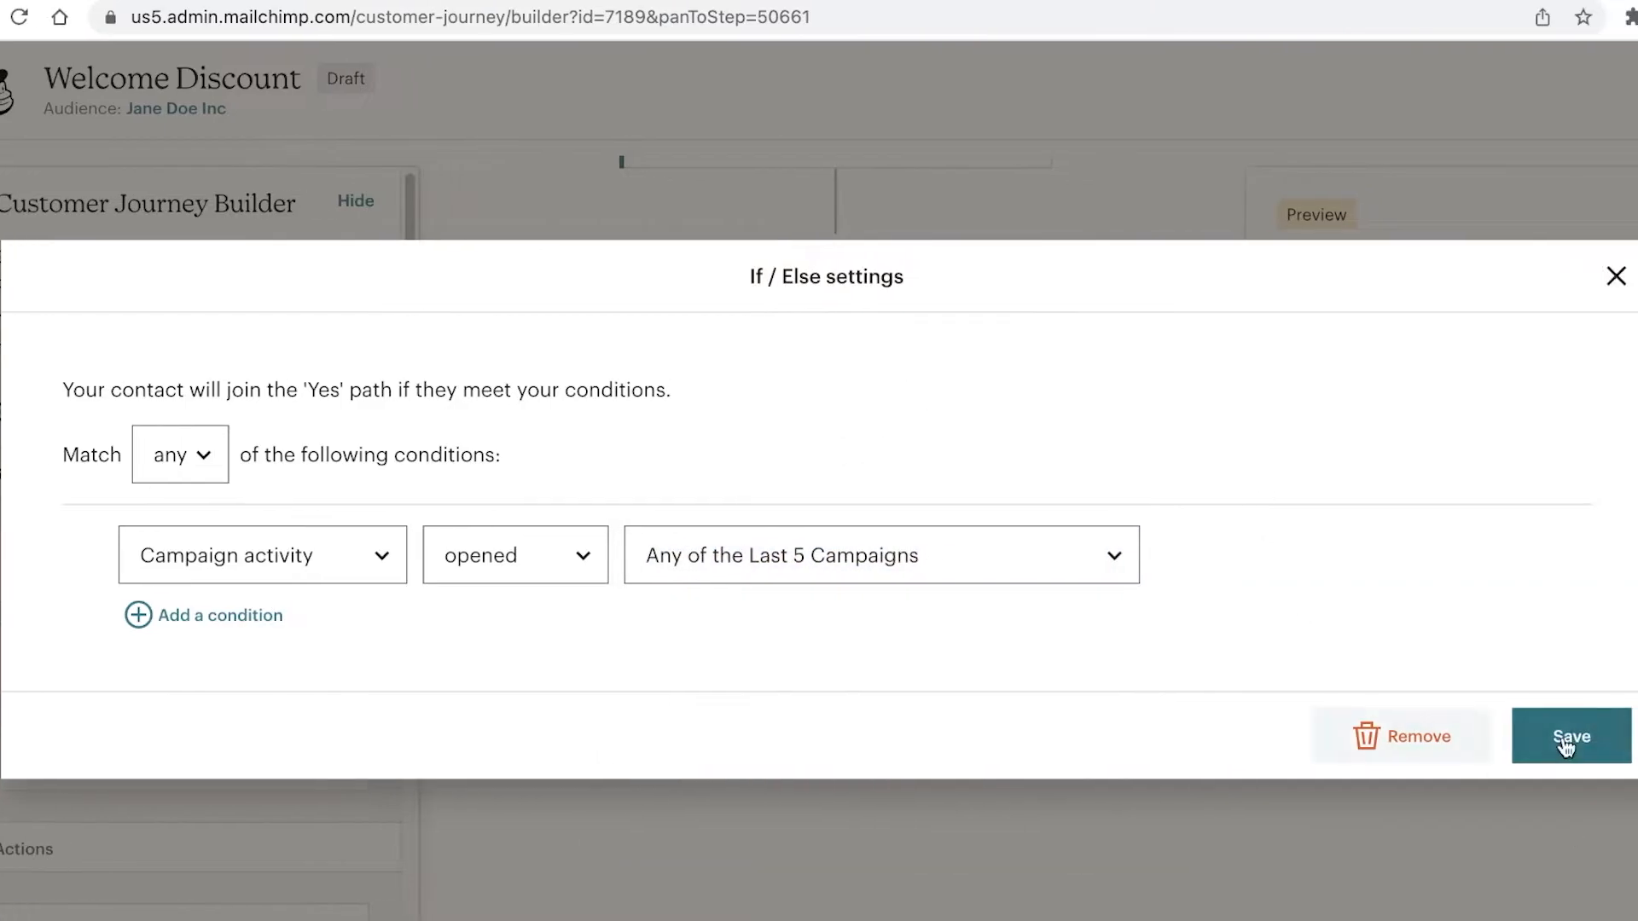
left_click(1612, 735)
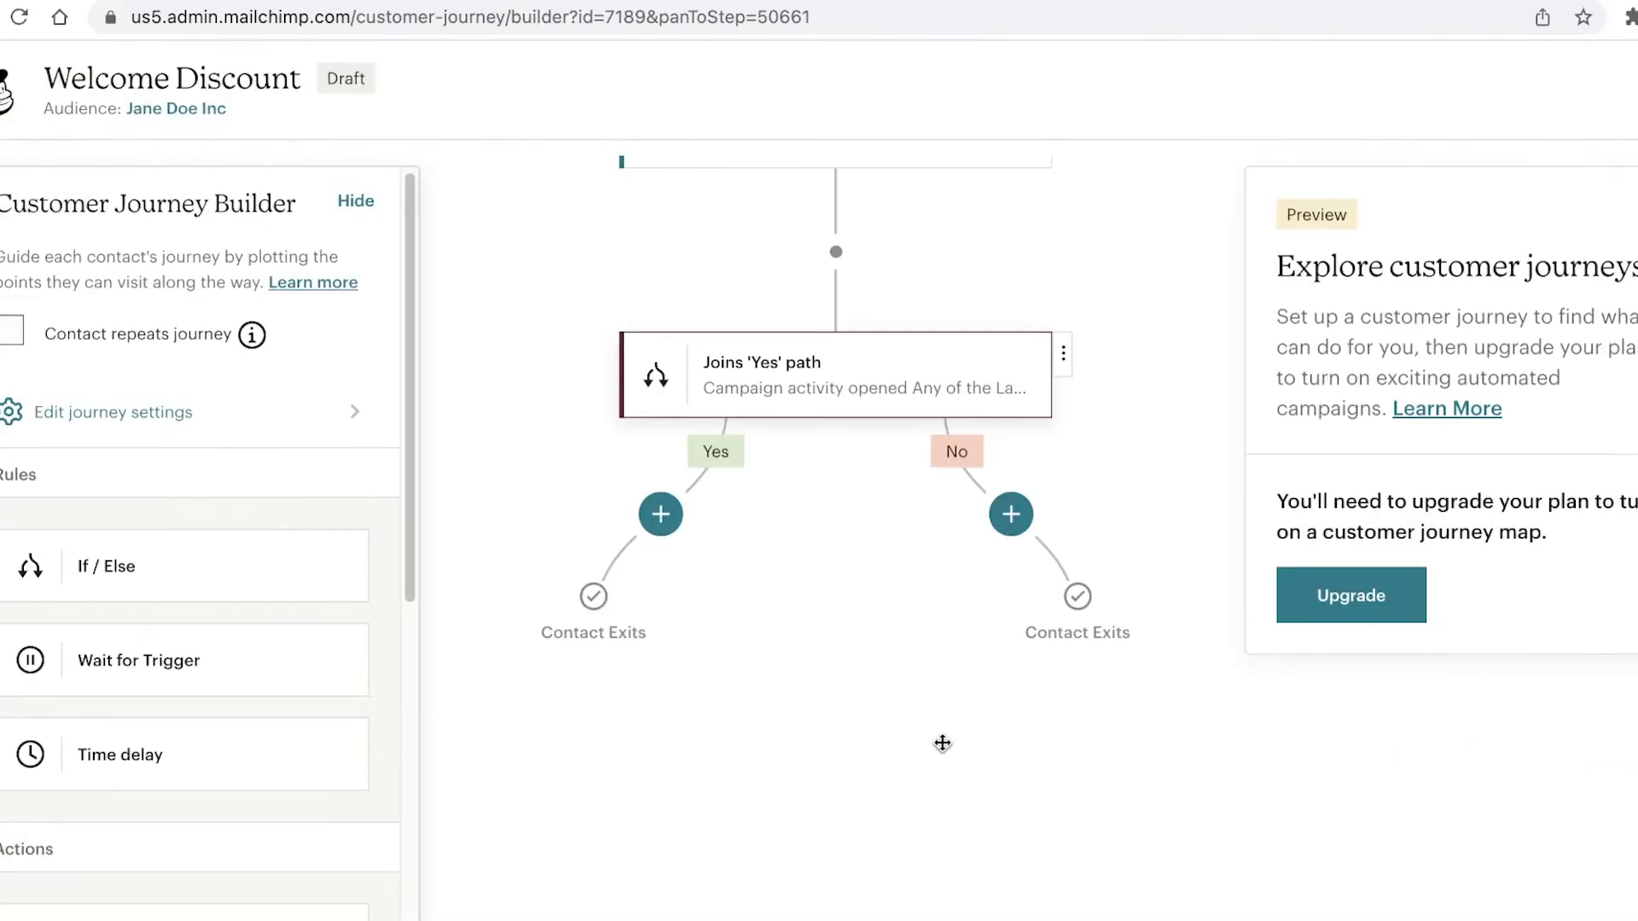
Step: Add a Send email step on the No branch of the split
left_click_drag(742, 615, 628, 546)
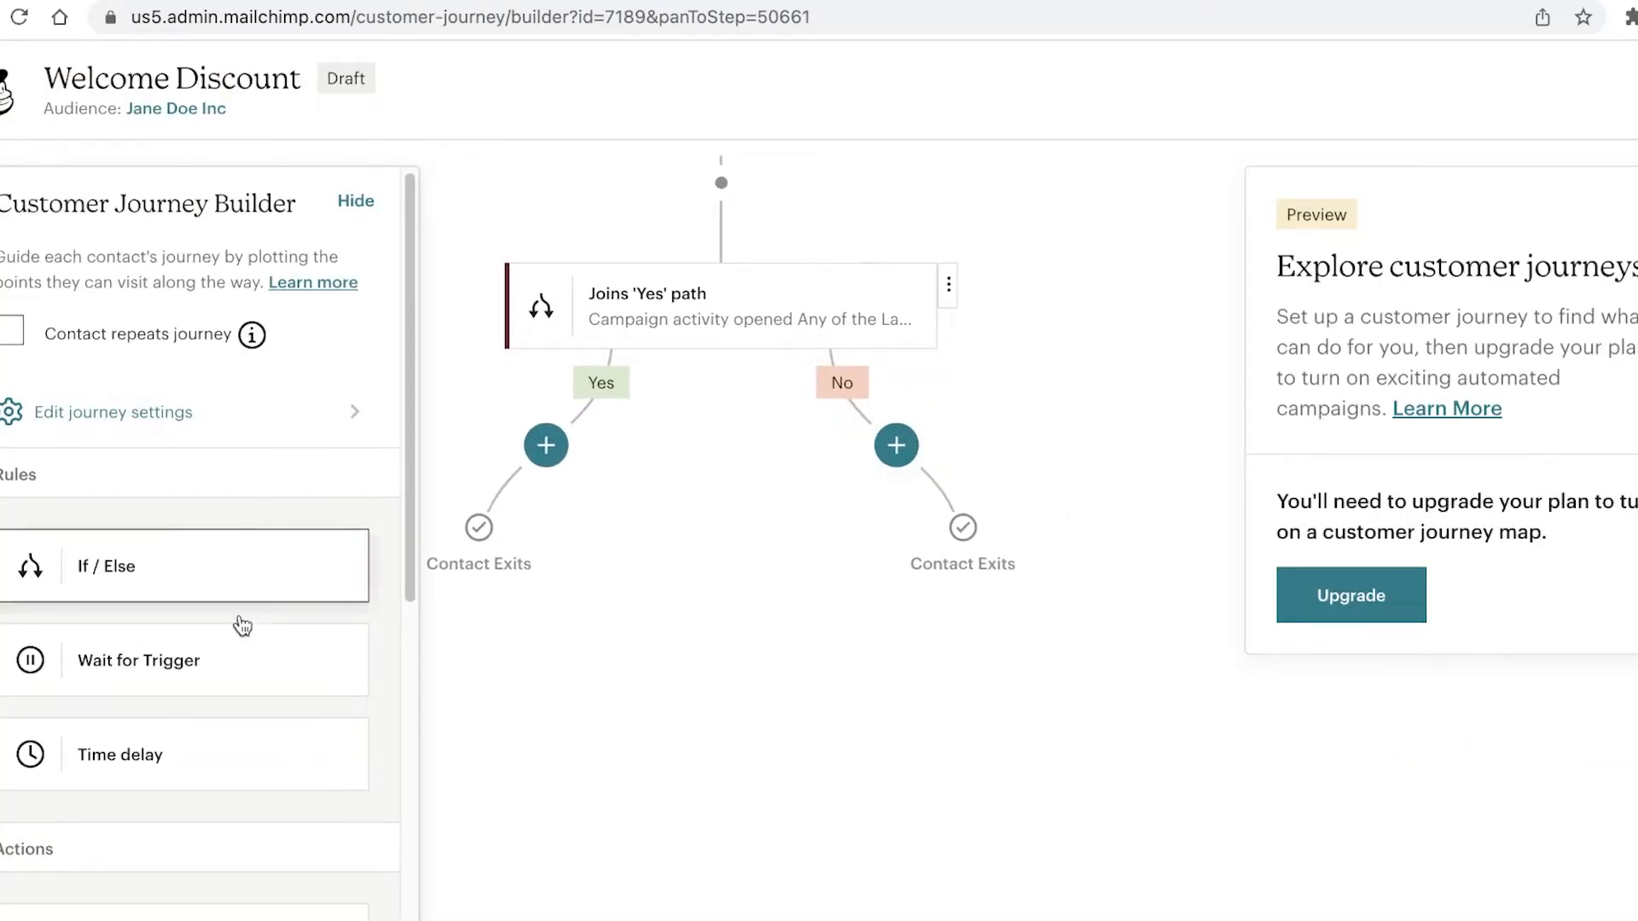
scroll(196, 806, "down", 1)
scroll(196, 806, "down", 1)
left_click_drag(146, 862, 896, 445)
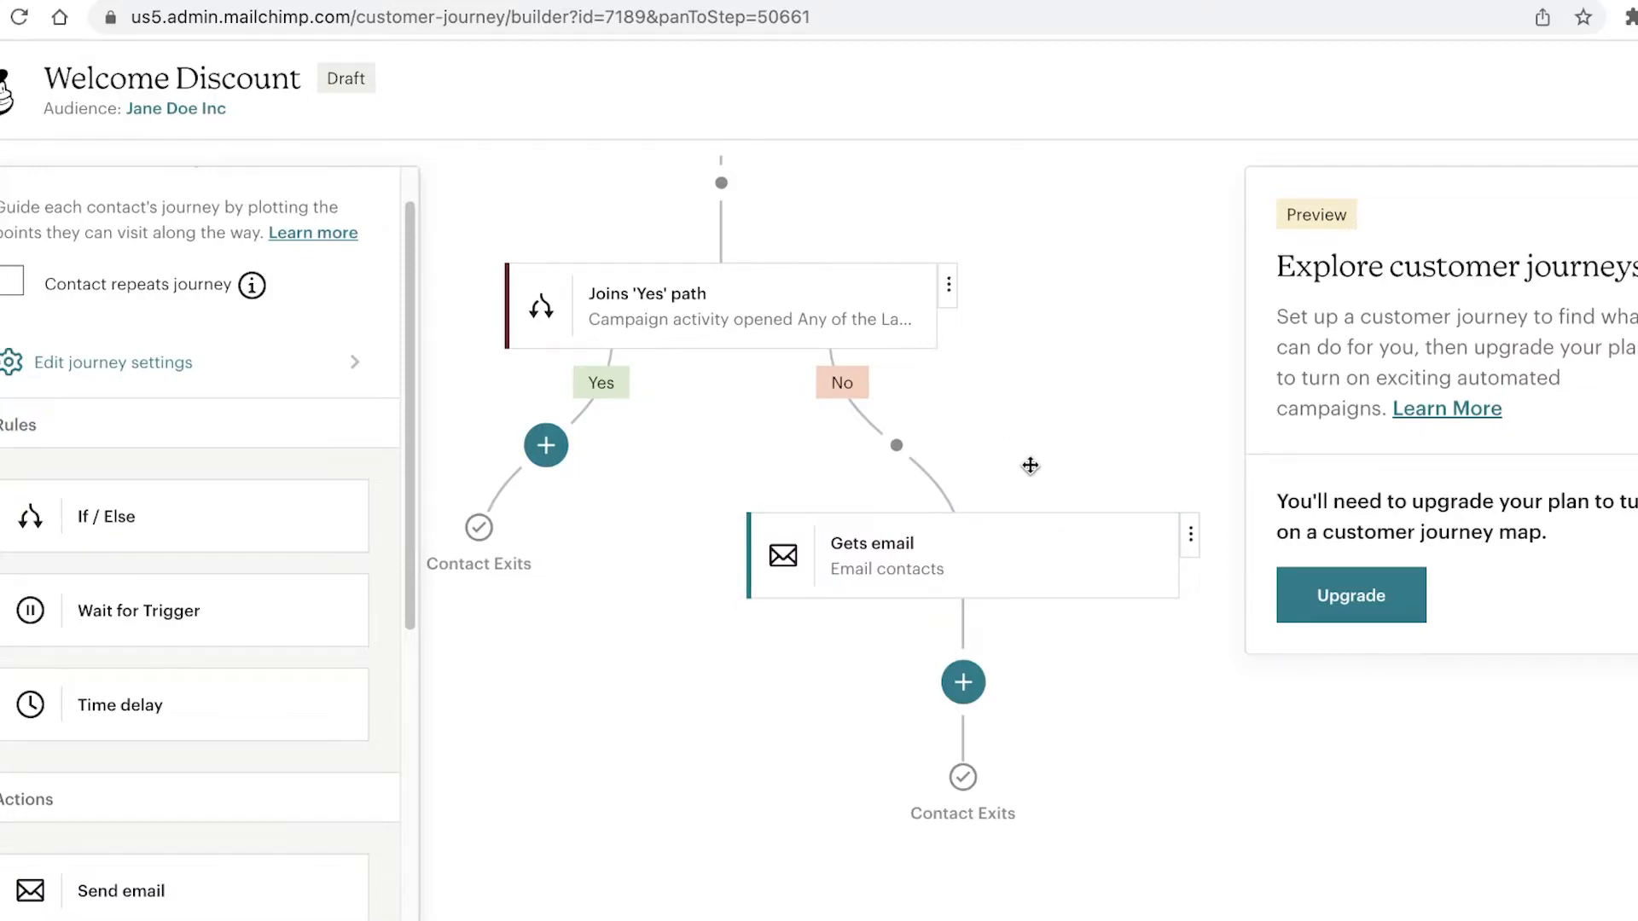
Step: Put a Group/Ungroup step on the Yes branch to add or remove contacts from a group
left_click_drag(469, 705, 561, 663)
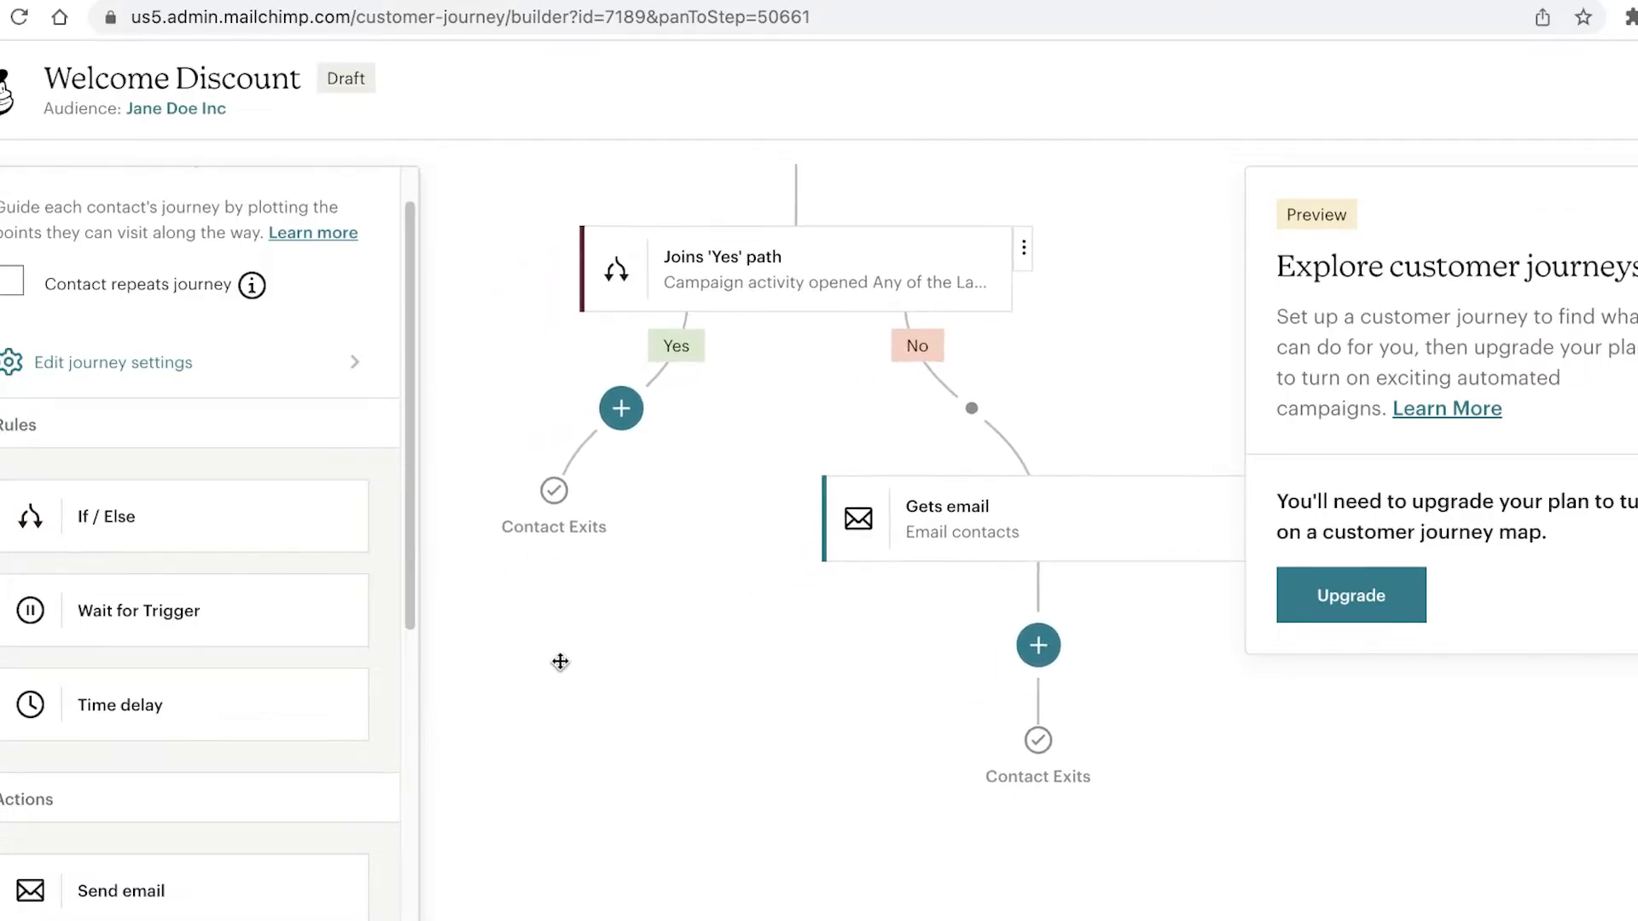
scroll(409, 650, "down", 7)
left_click_drag(113, 522, 606, 414)
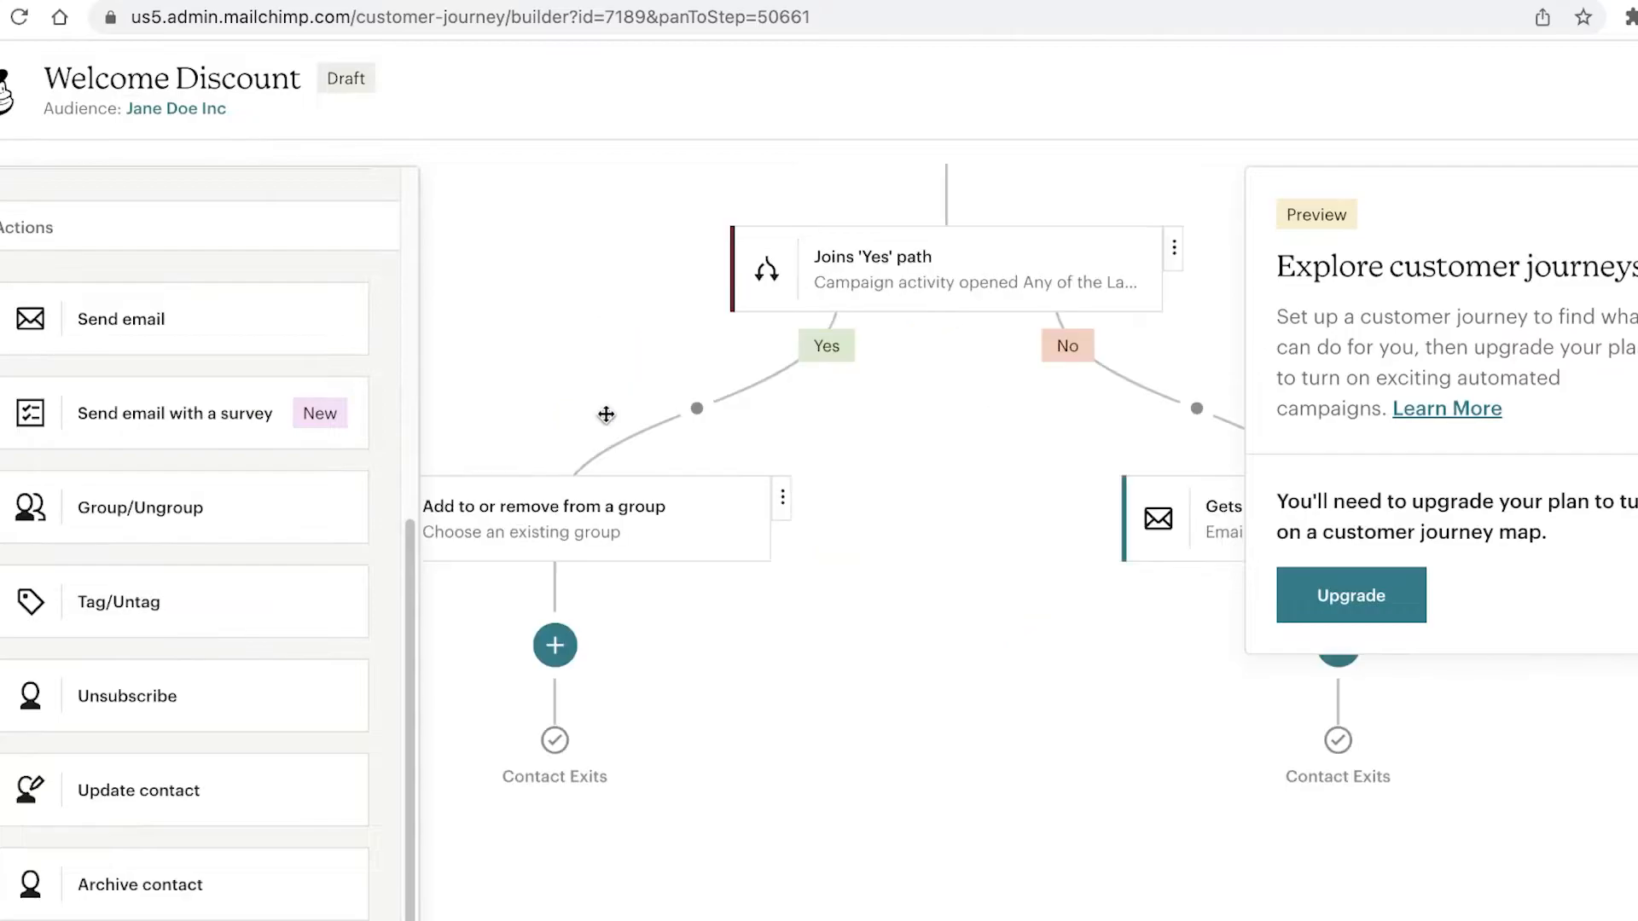
left_click_drag(669, 625, 624, 593)
left_click_drag(1097, 757, 1009, 896)
left_click_drag(847, 572, 858, 761)
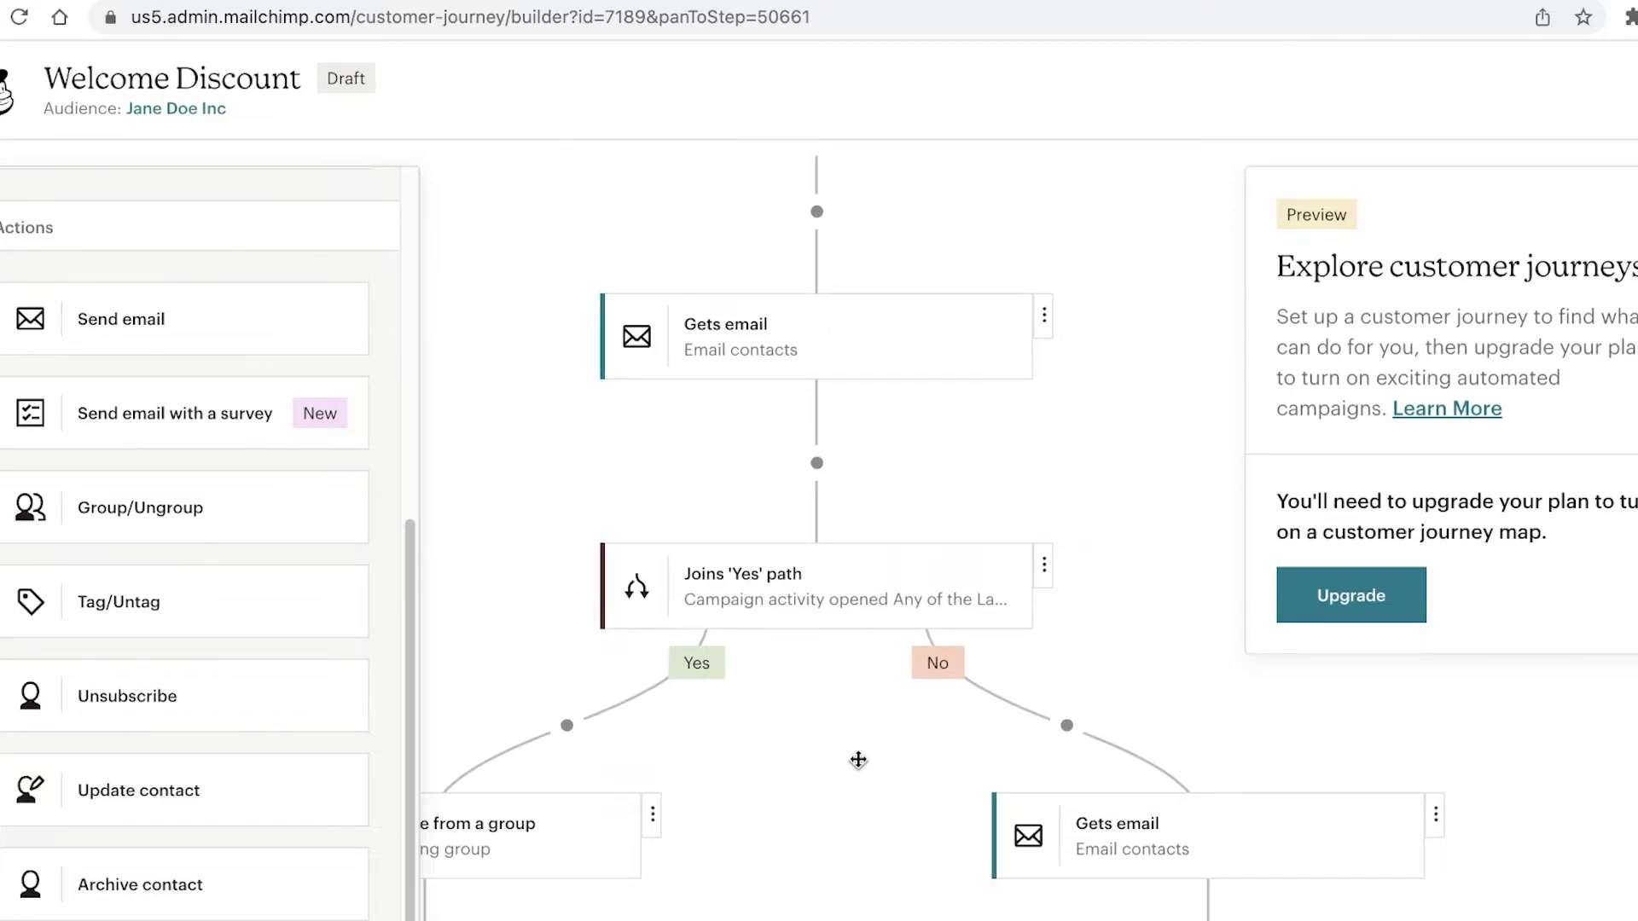
left_click_drag(962, 427, 921, 486)
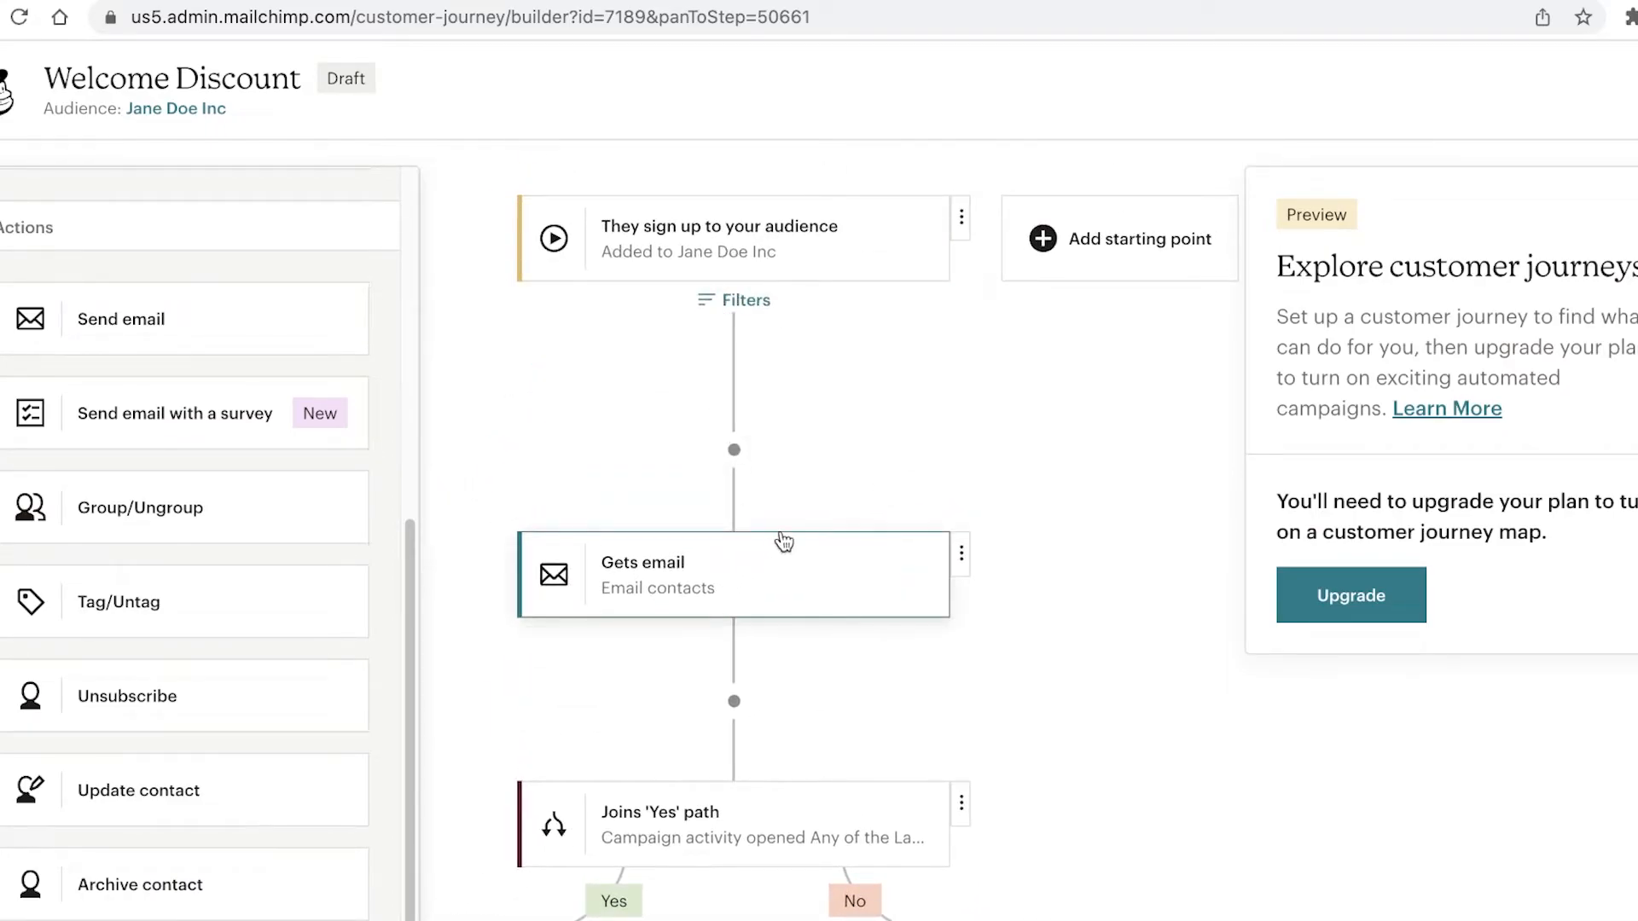
scroll(780, 544, "down", 1)
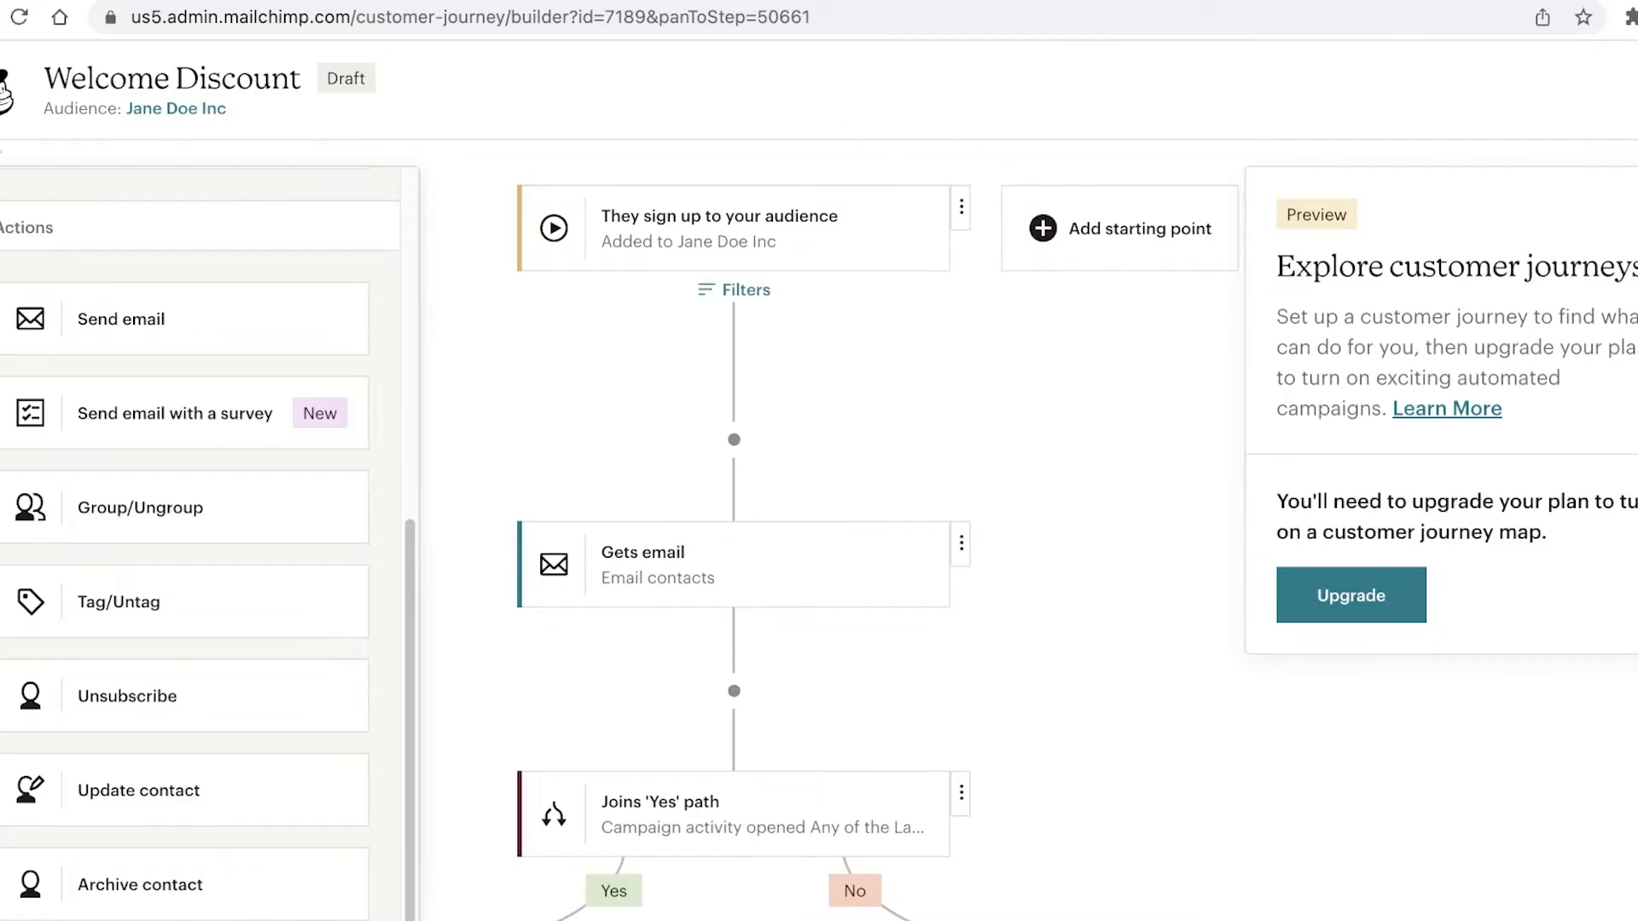
Step: Exit the journey builder and open All campaigns from the Campaigns sidebar group
left_click(18, 91)
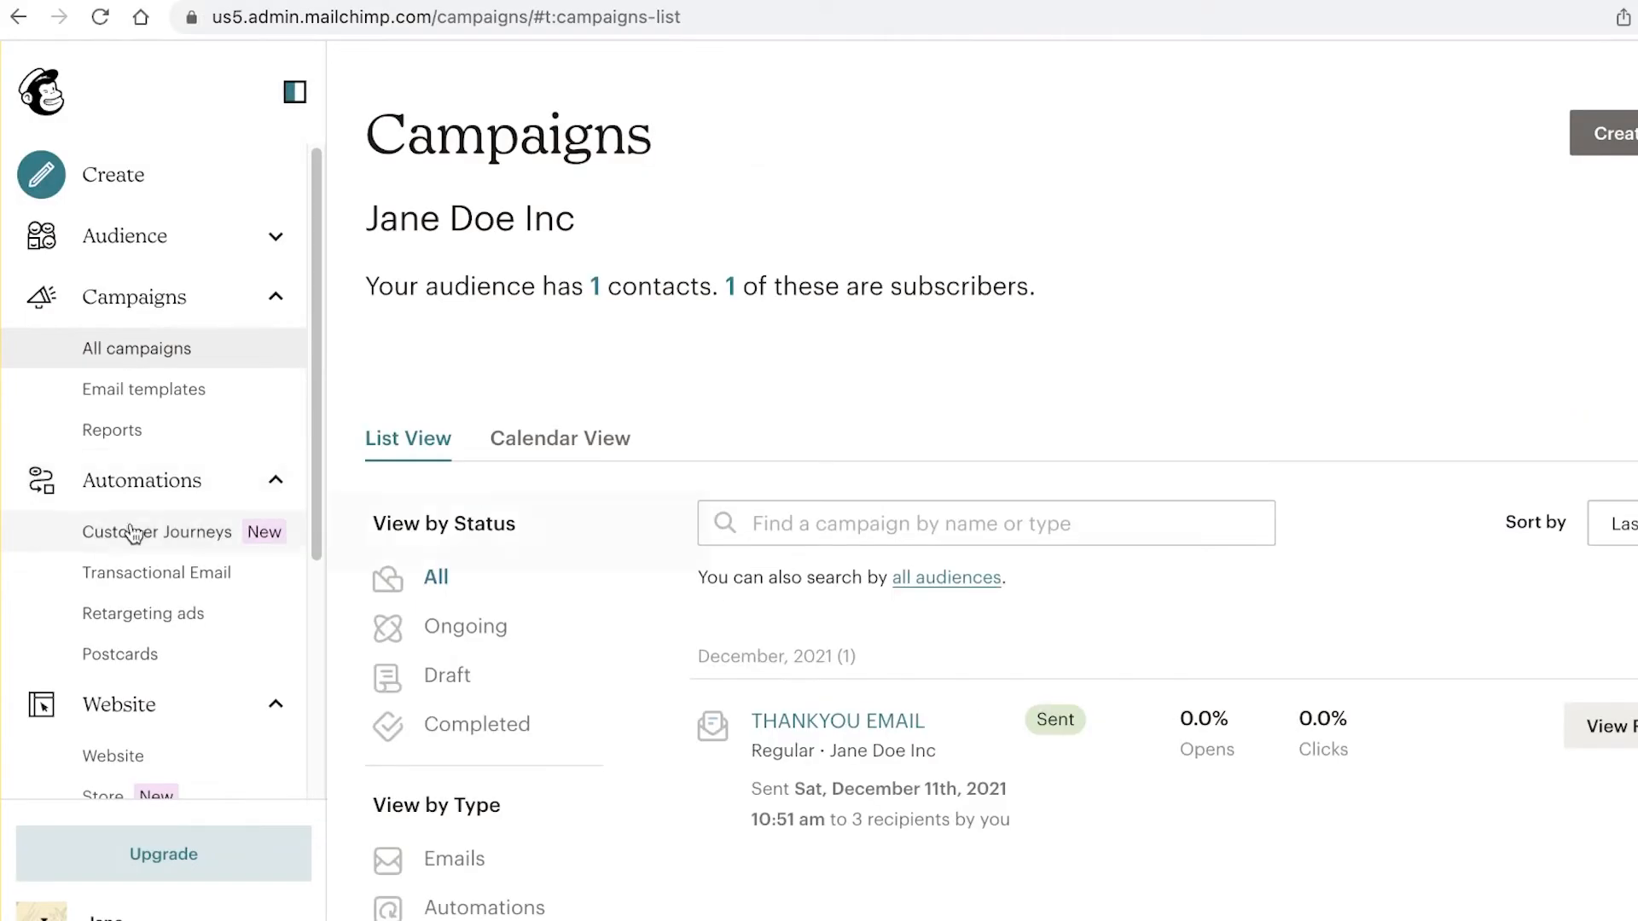
left_click(132, 477)
left_click(165, 303)
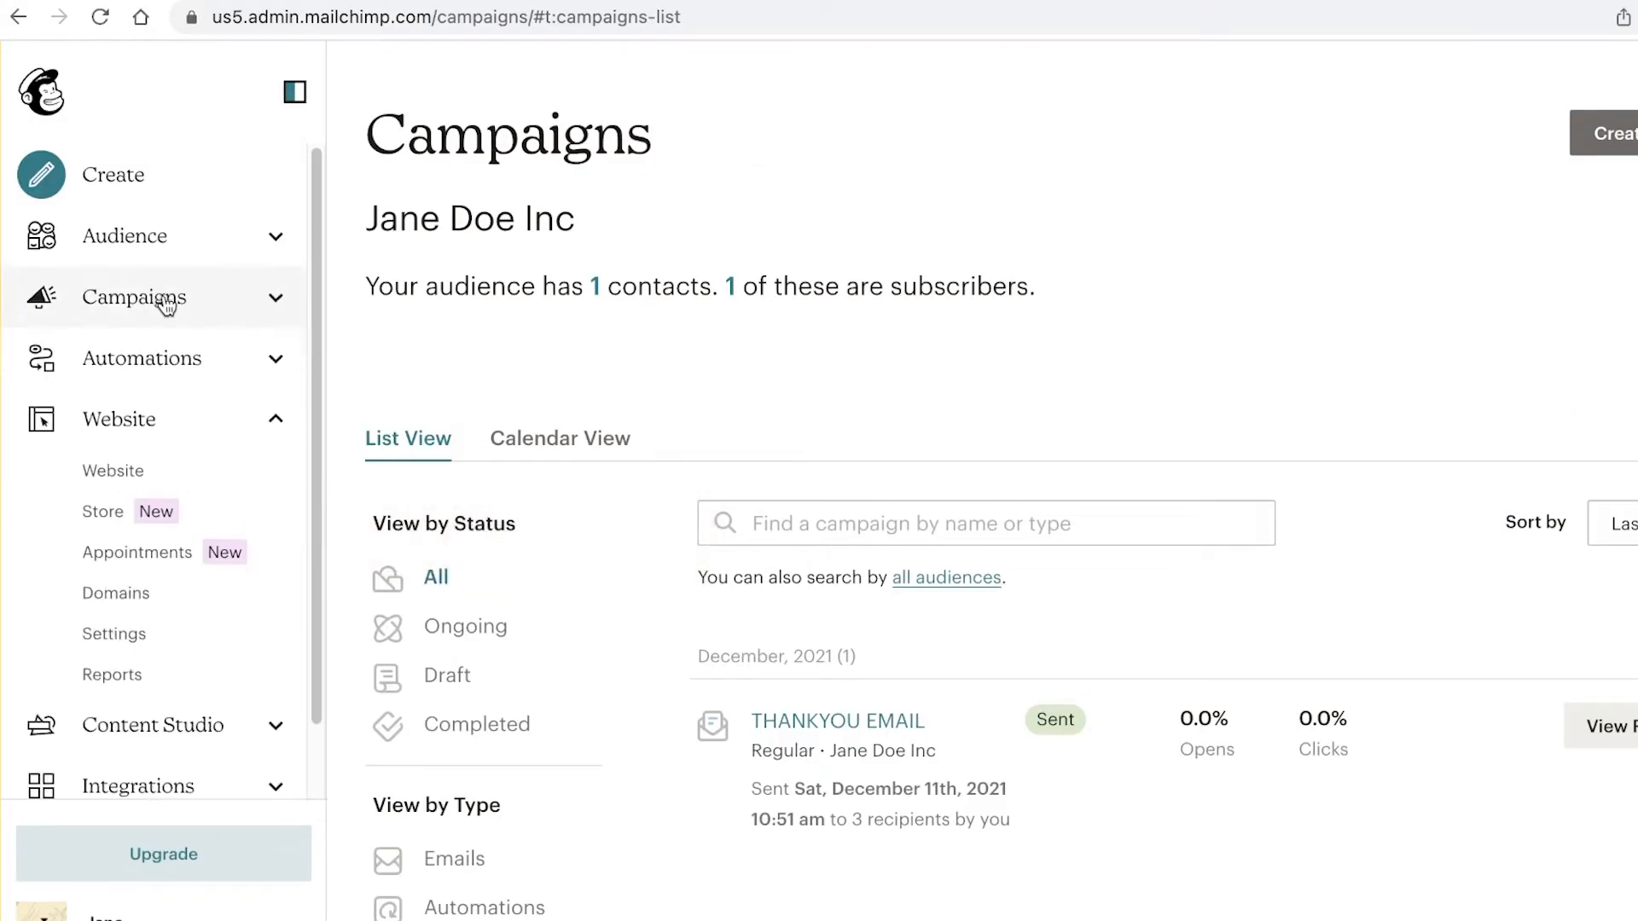
left_click(153, 309)
left_click(153, 310)
left_click(147, 319)
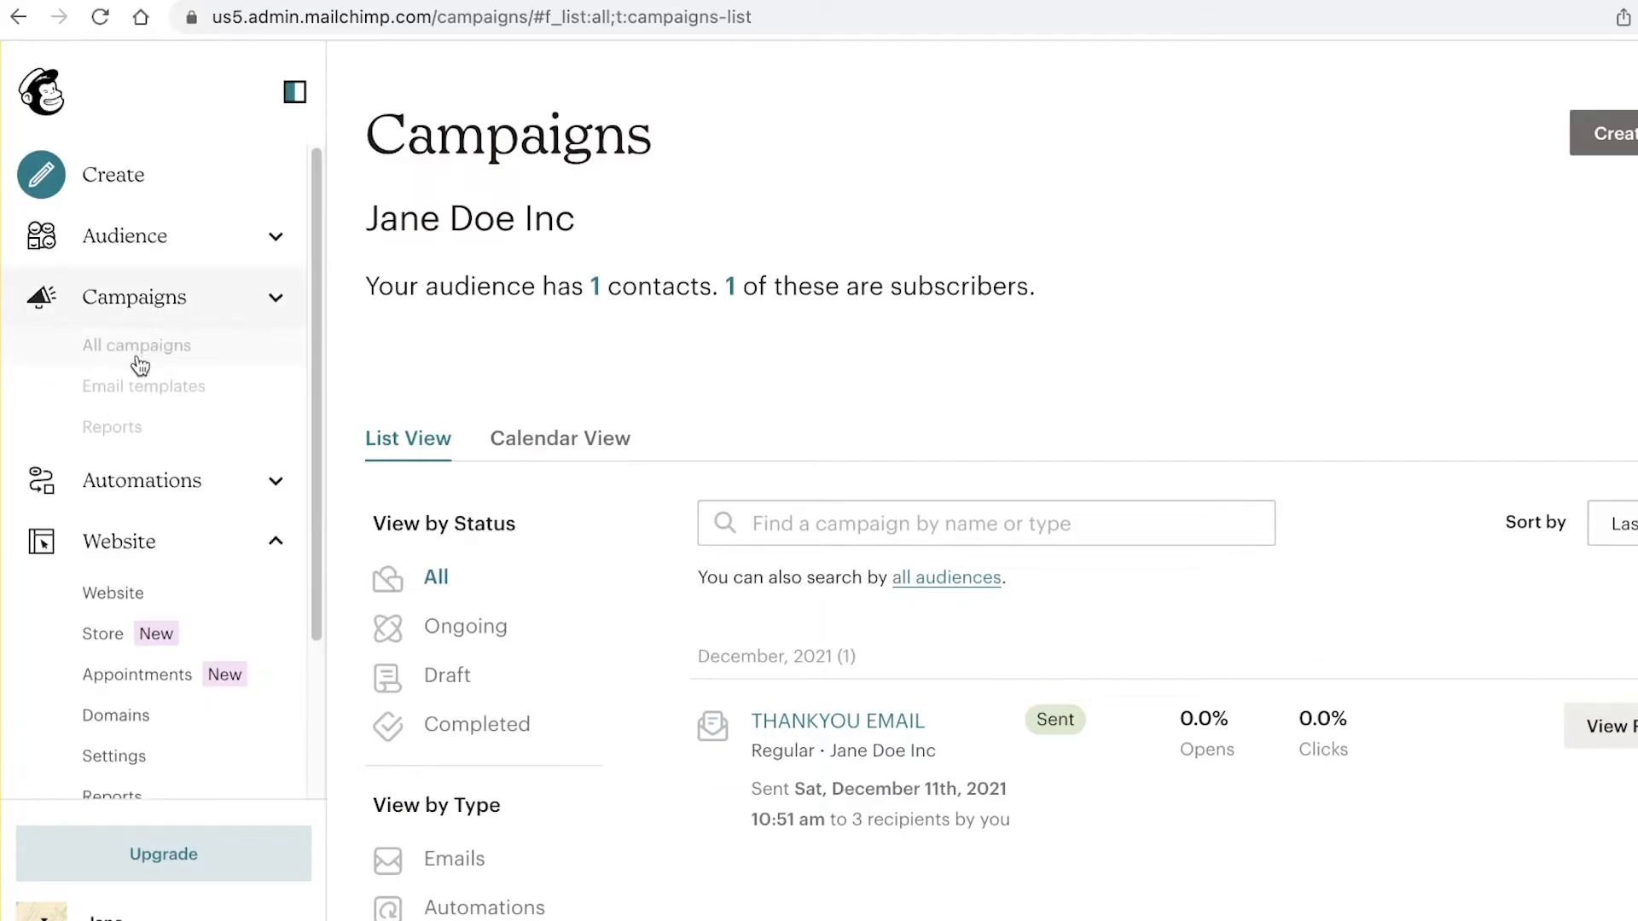
Step: Scroll the All campaigns list showing the sent THANKYOU EMAIL campaign
scroll(1338, 457, "down", 2)
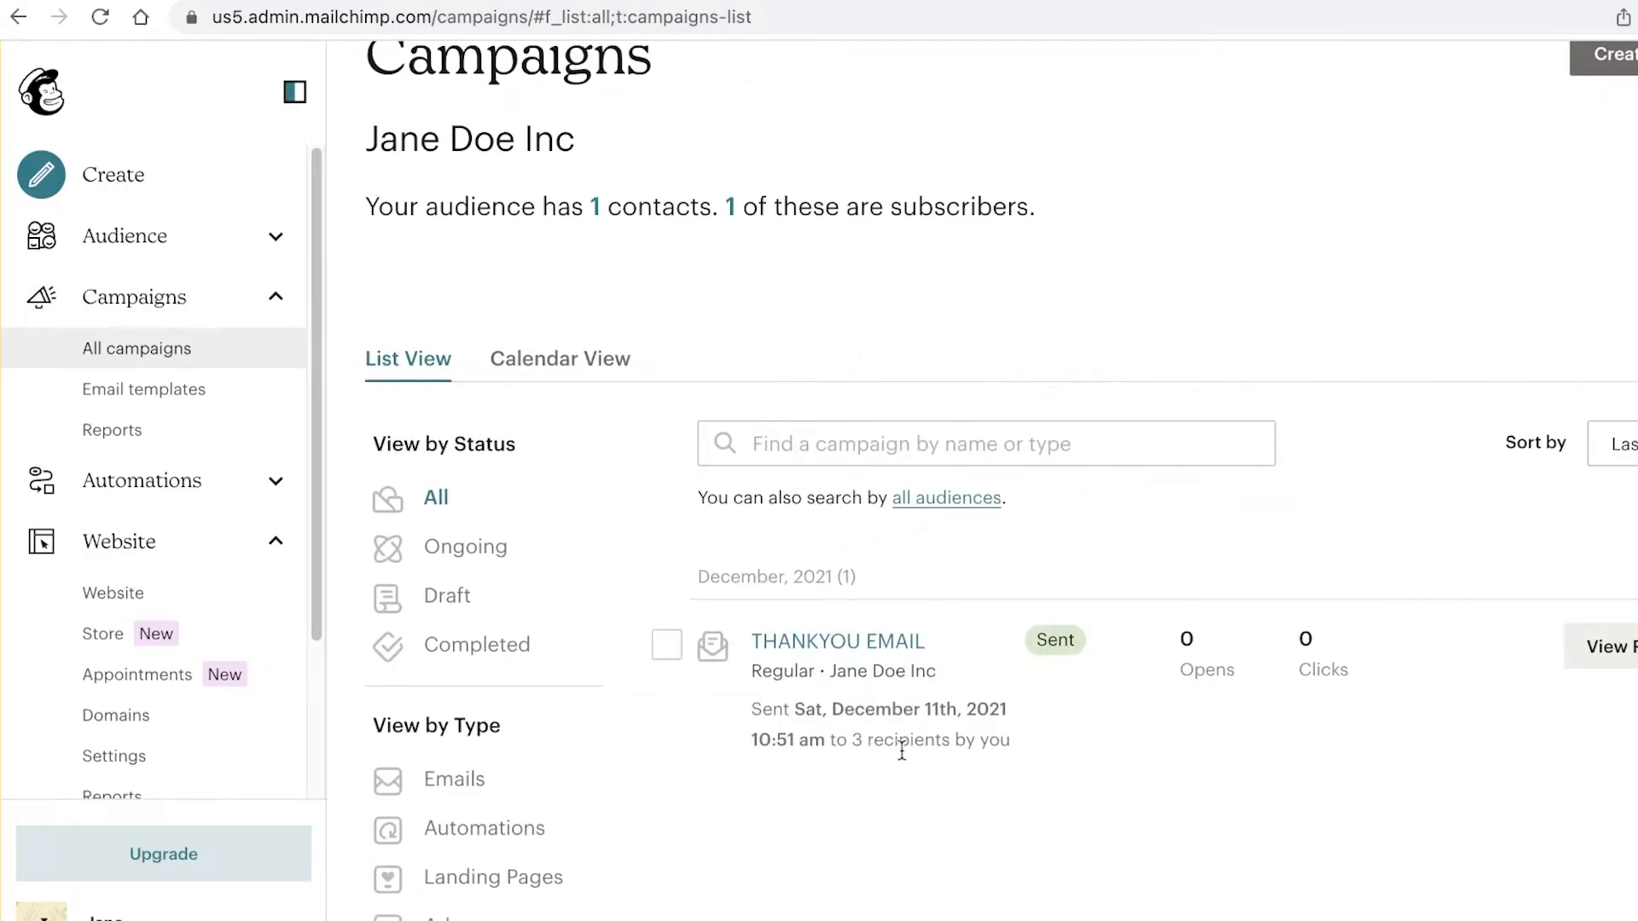
scroll(897, 748, "down", 1)
scroll(911, 762, "up", 1)
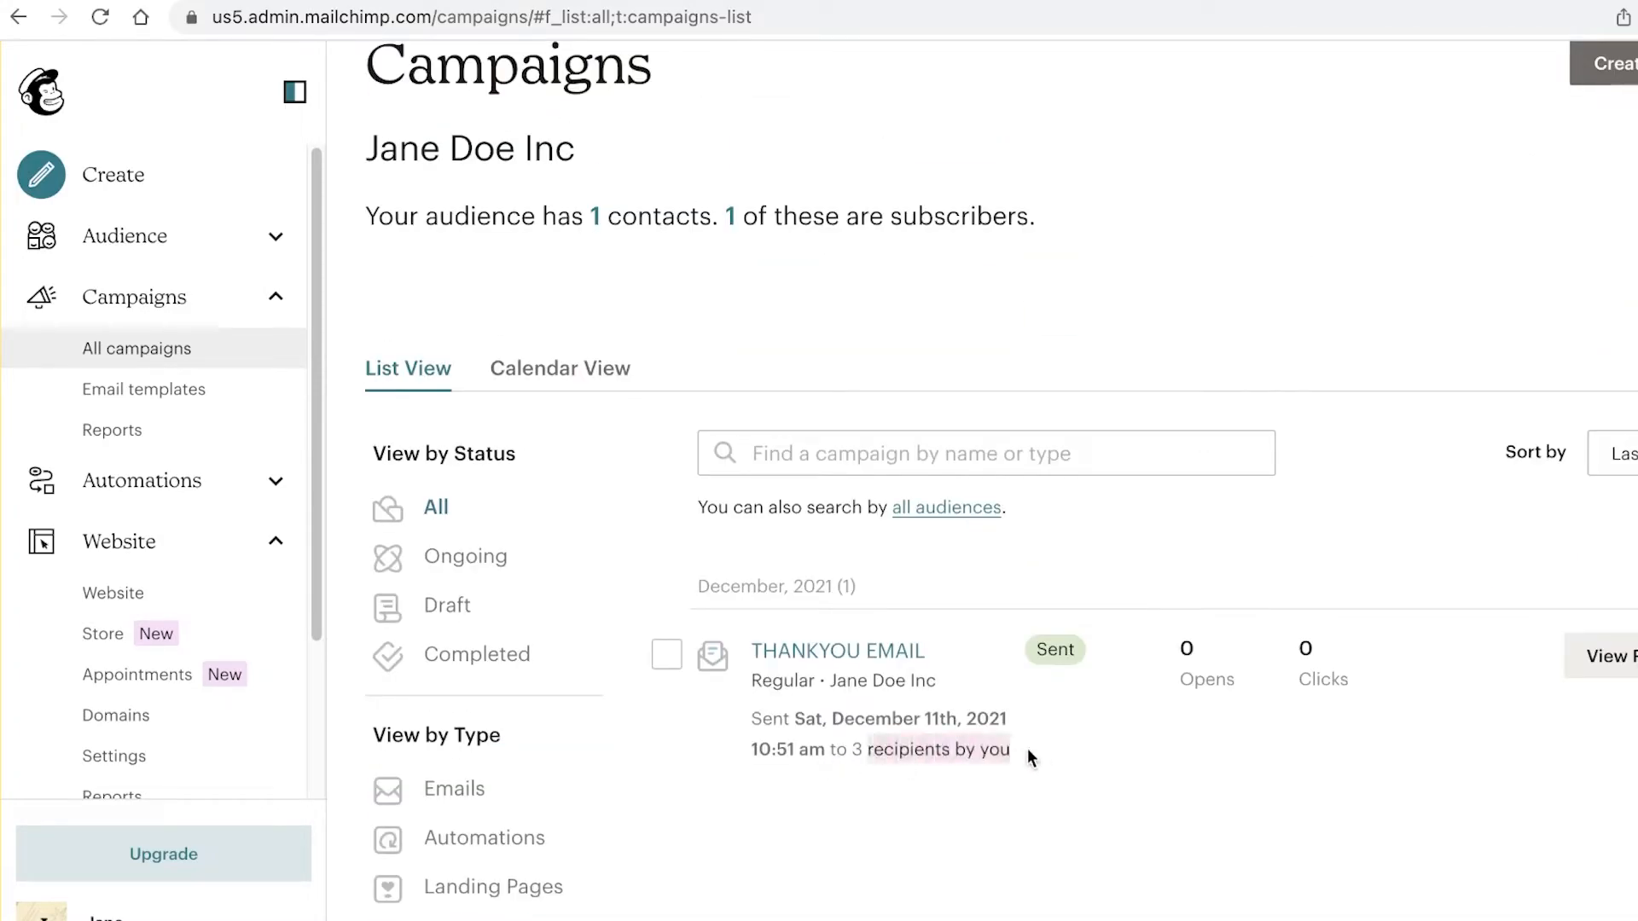
scroll(939, 689, "down", 1)
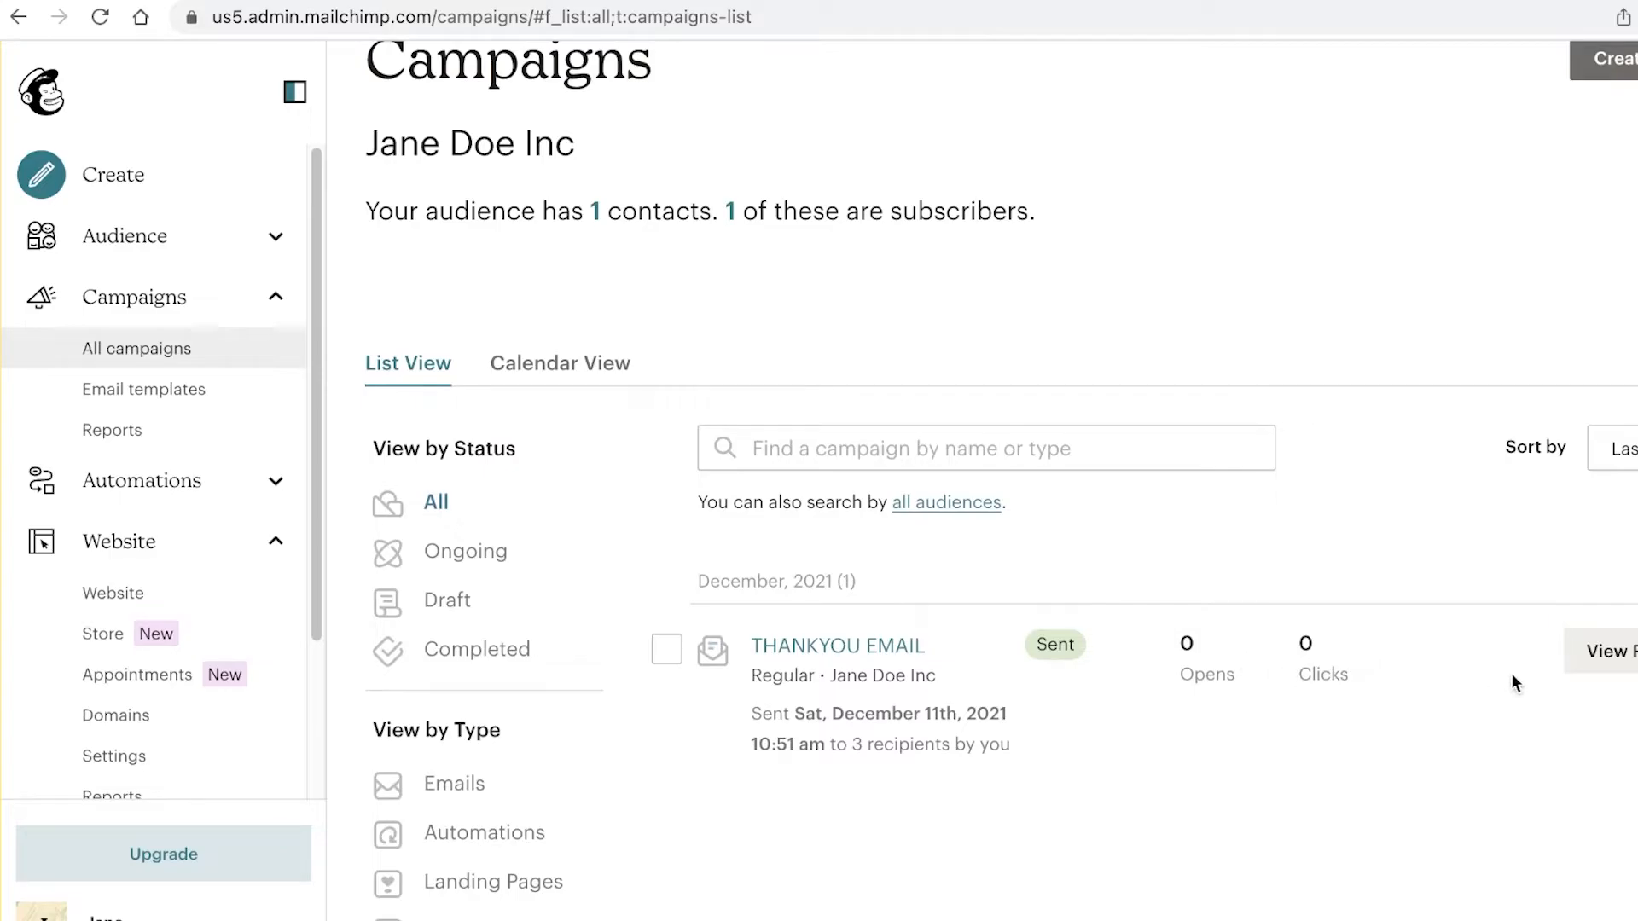
scroll(998, 758, "down", 3)
scroll(1109, 665, "up", 3)
scroll(1214, 578, "down", 3)
scroll(1171, 576, "up", 1)
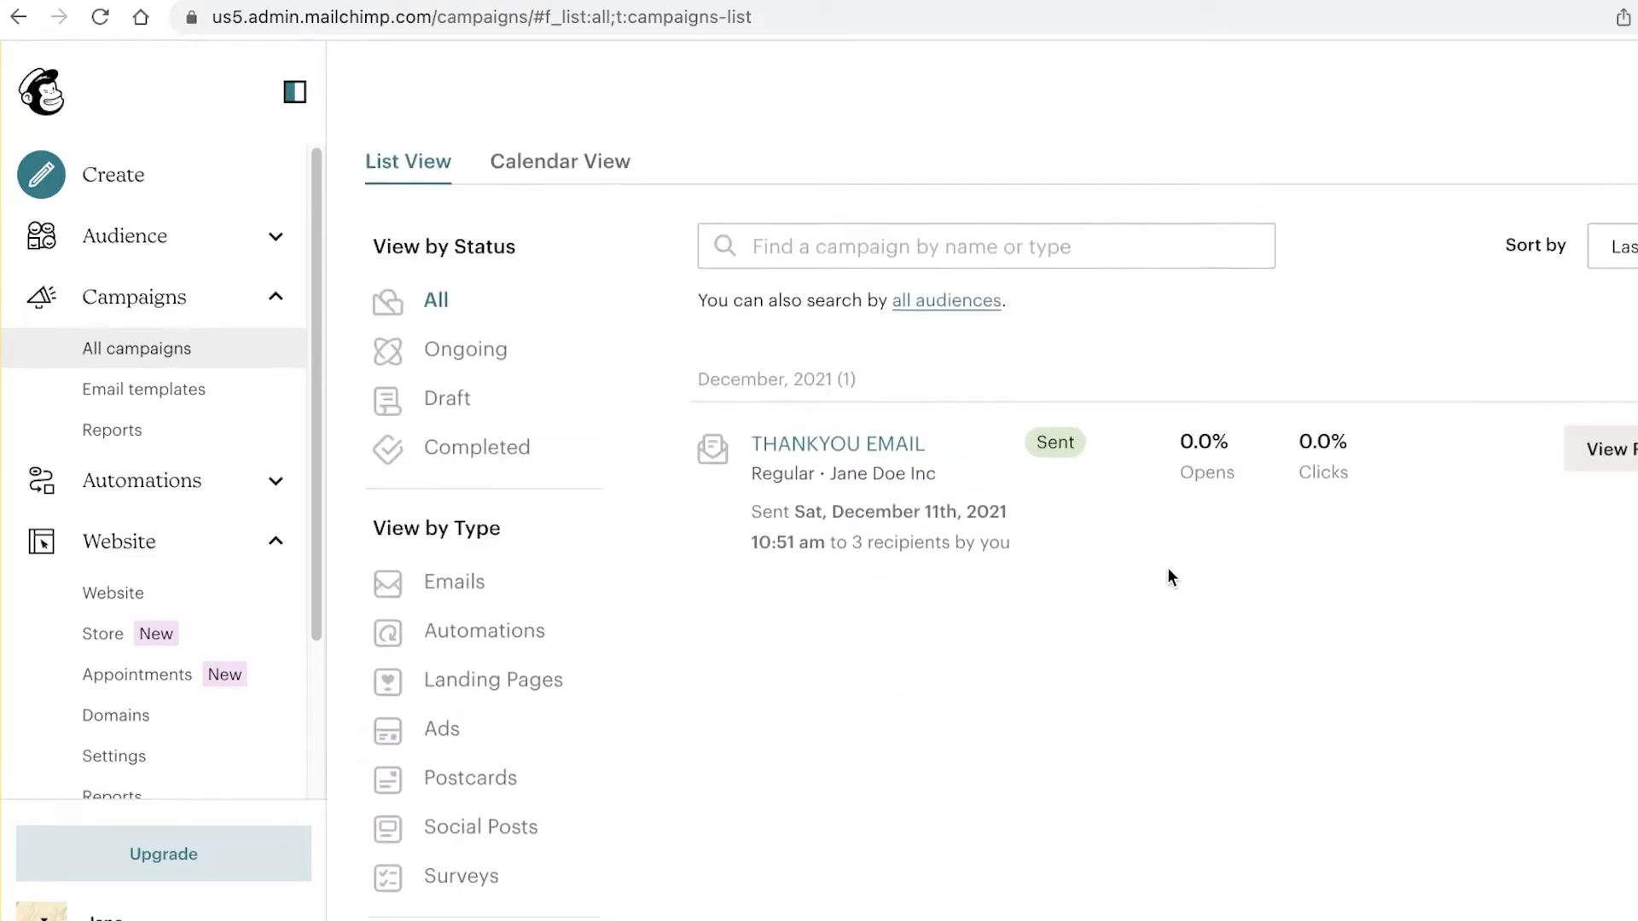
scroll(1171, 577, "up", 4)
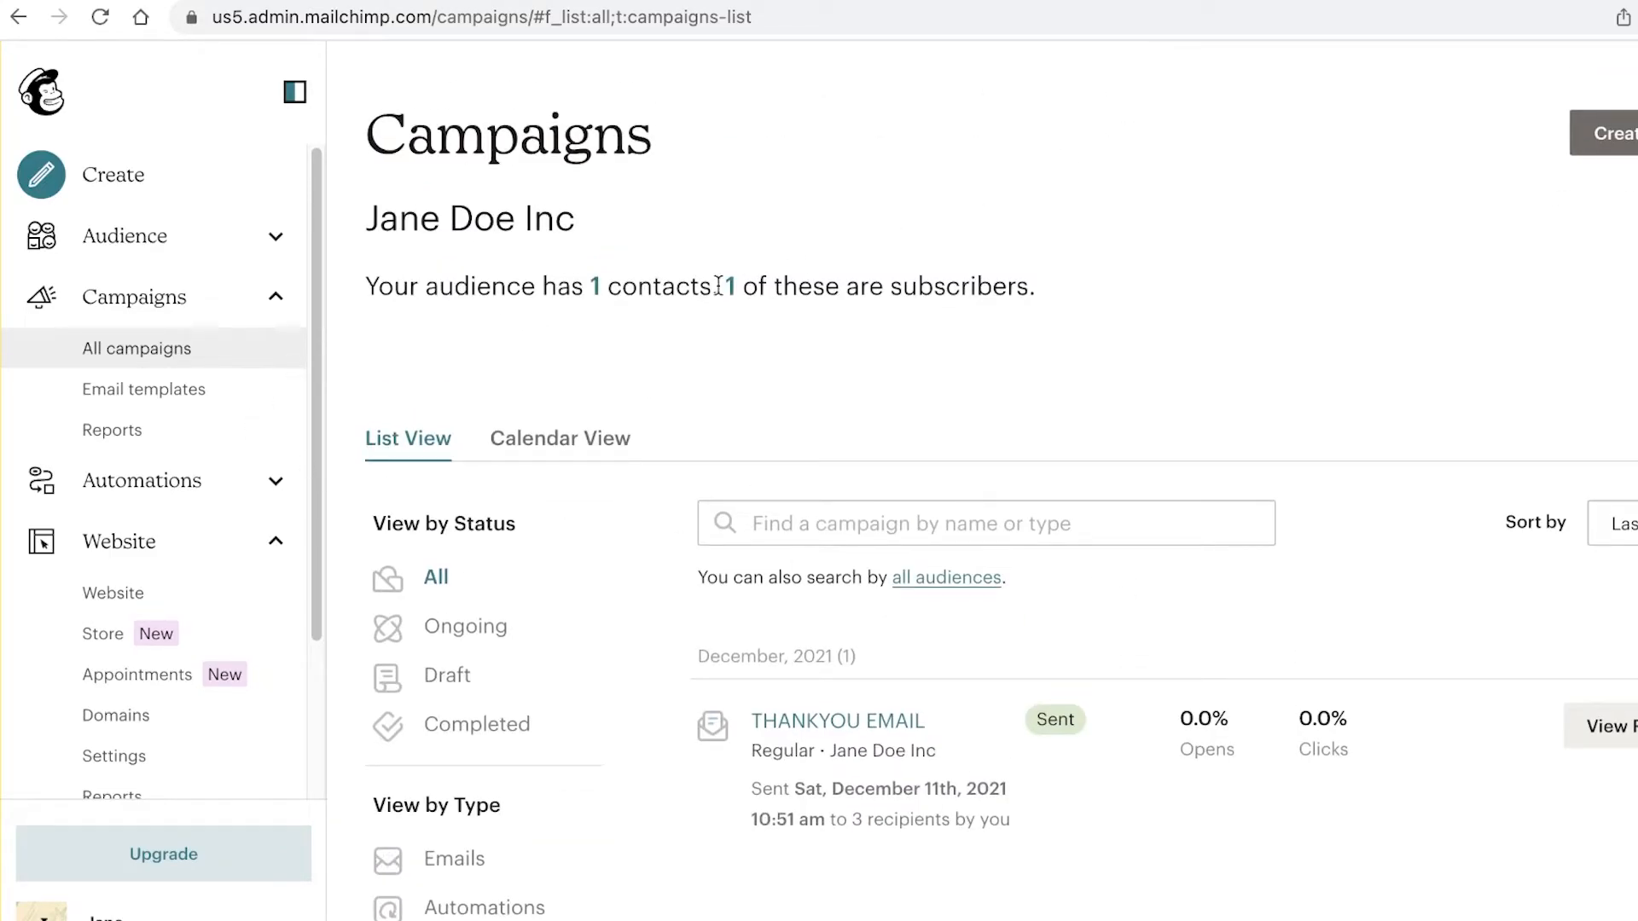
left_click(244, 238)
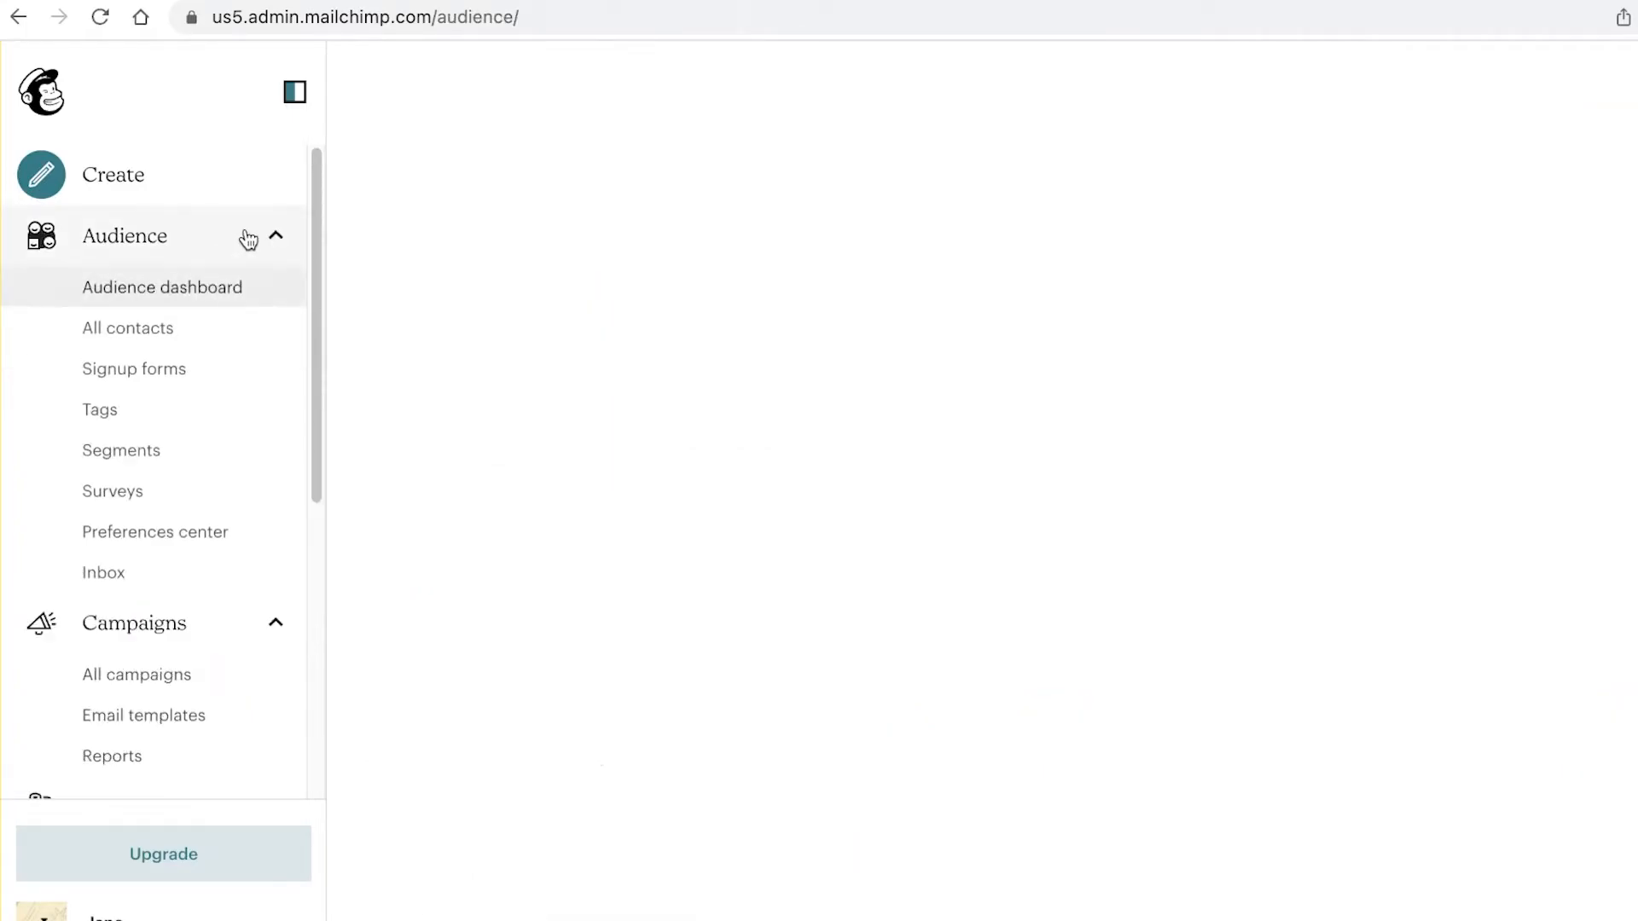
scroll(171, 622, "down", 5)
scroll(220, 458, "up", 2)
left_click(219, 314)
left_click(222, 309)
left_click(81, 388)
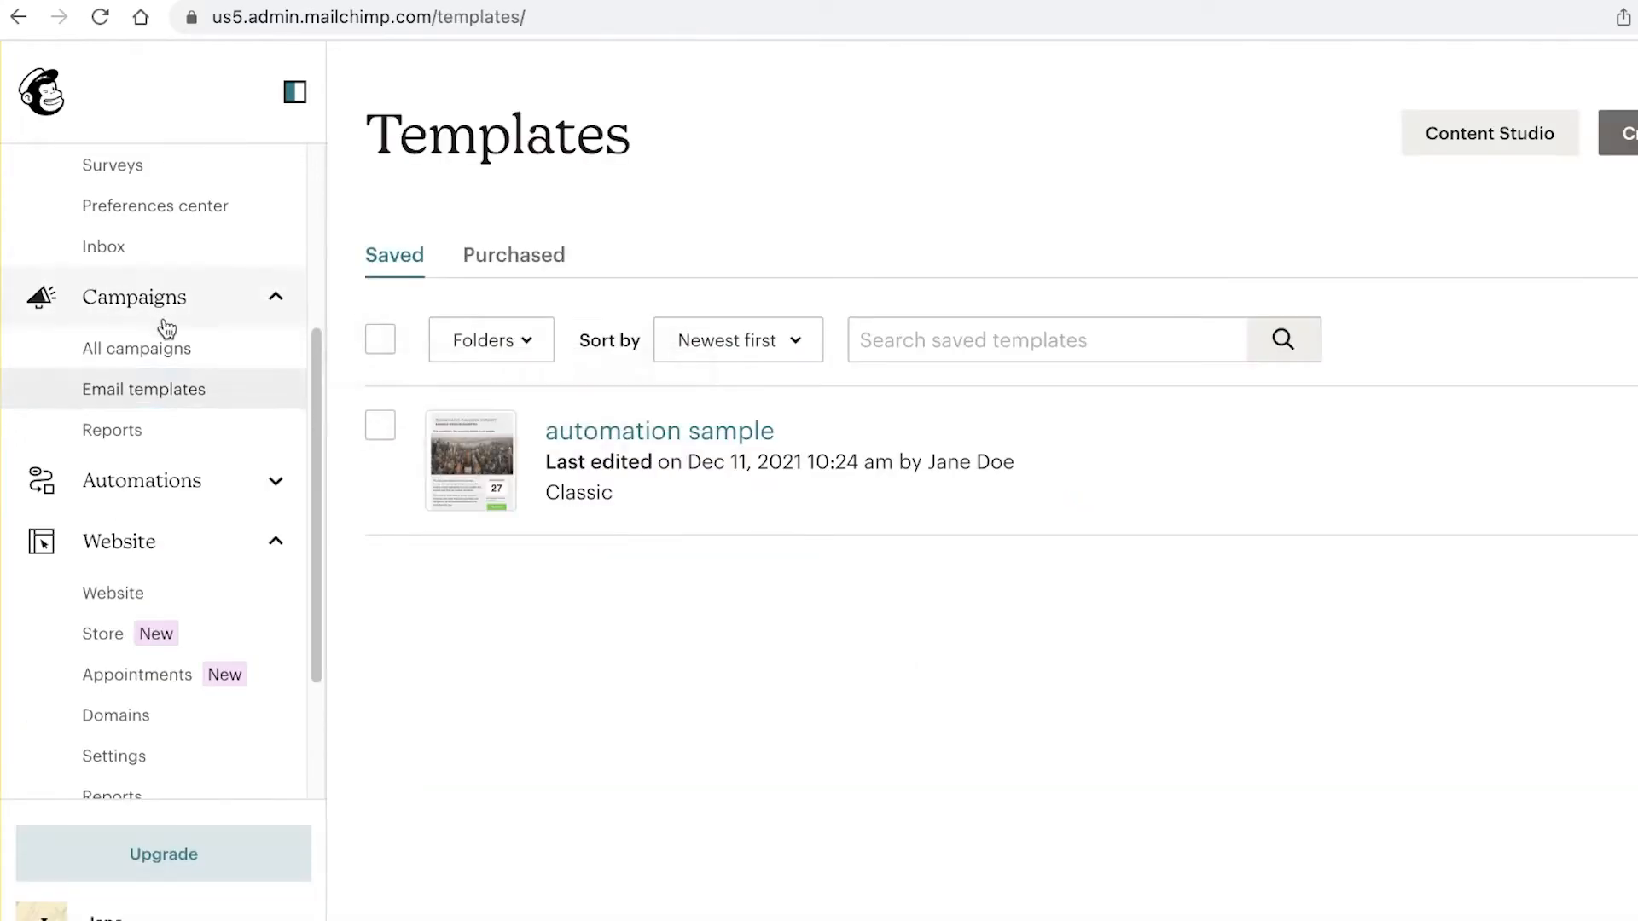
left_click(181, 480)
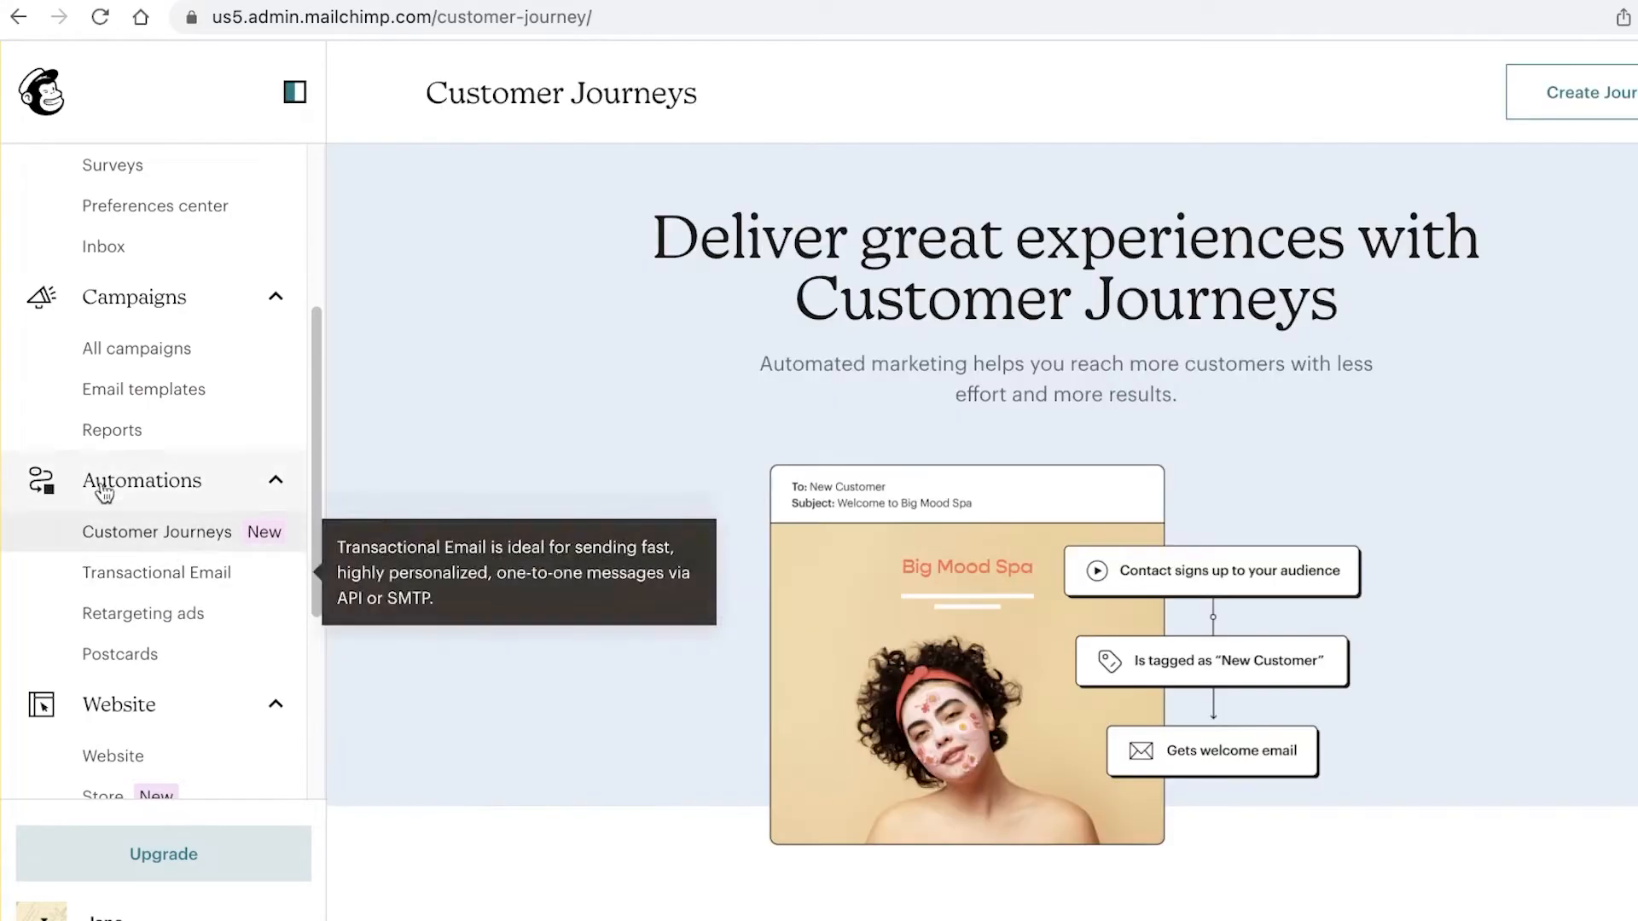
left_click(197, 320)
left_click(198, 325)
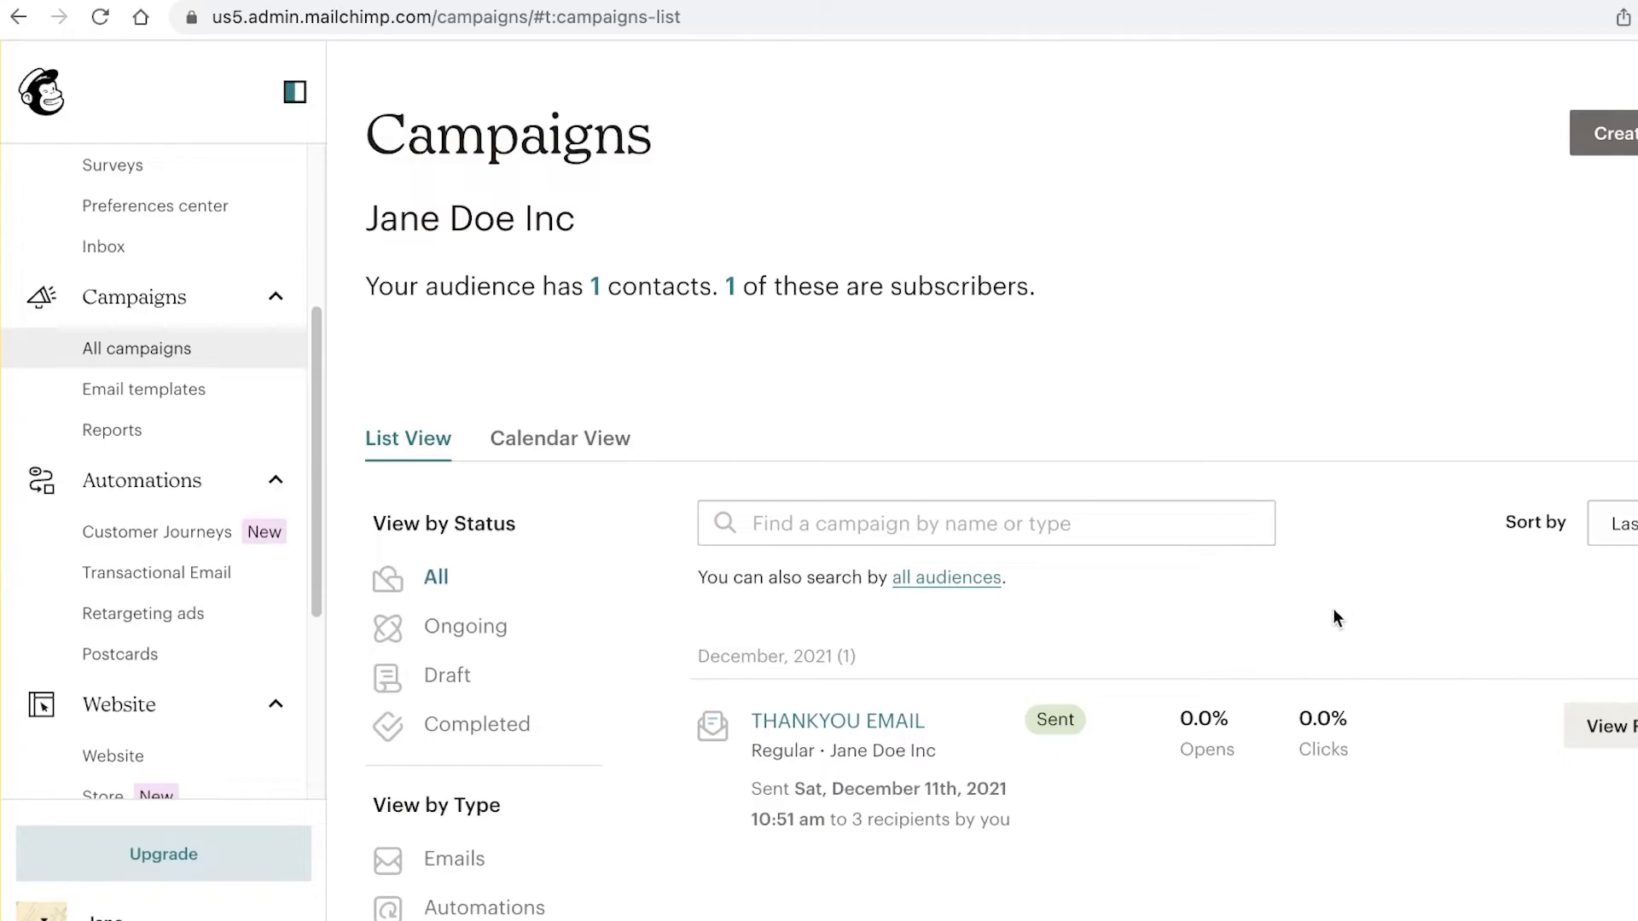
scroll(1303, 639, "down", 1)
Step: Open the integrations management page and browse the Google integration details
scroll(170, 611, "down", 4)
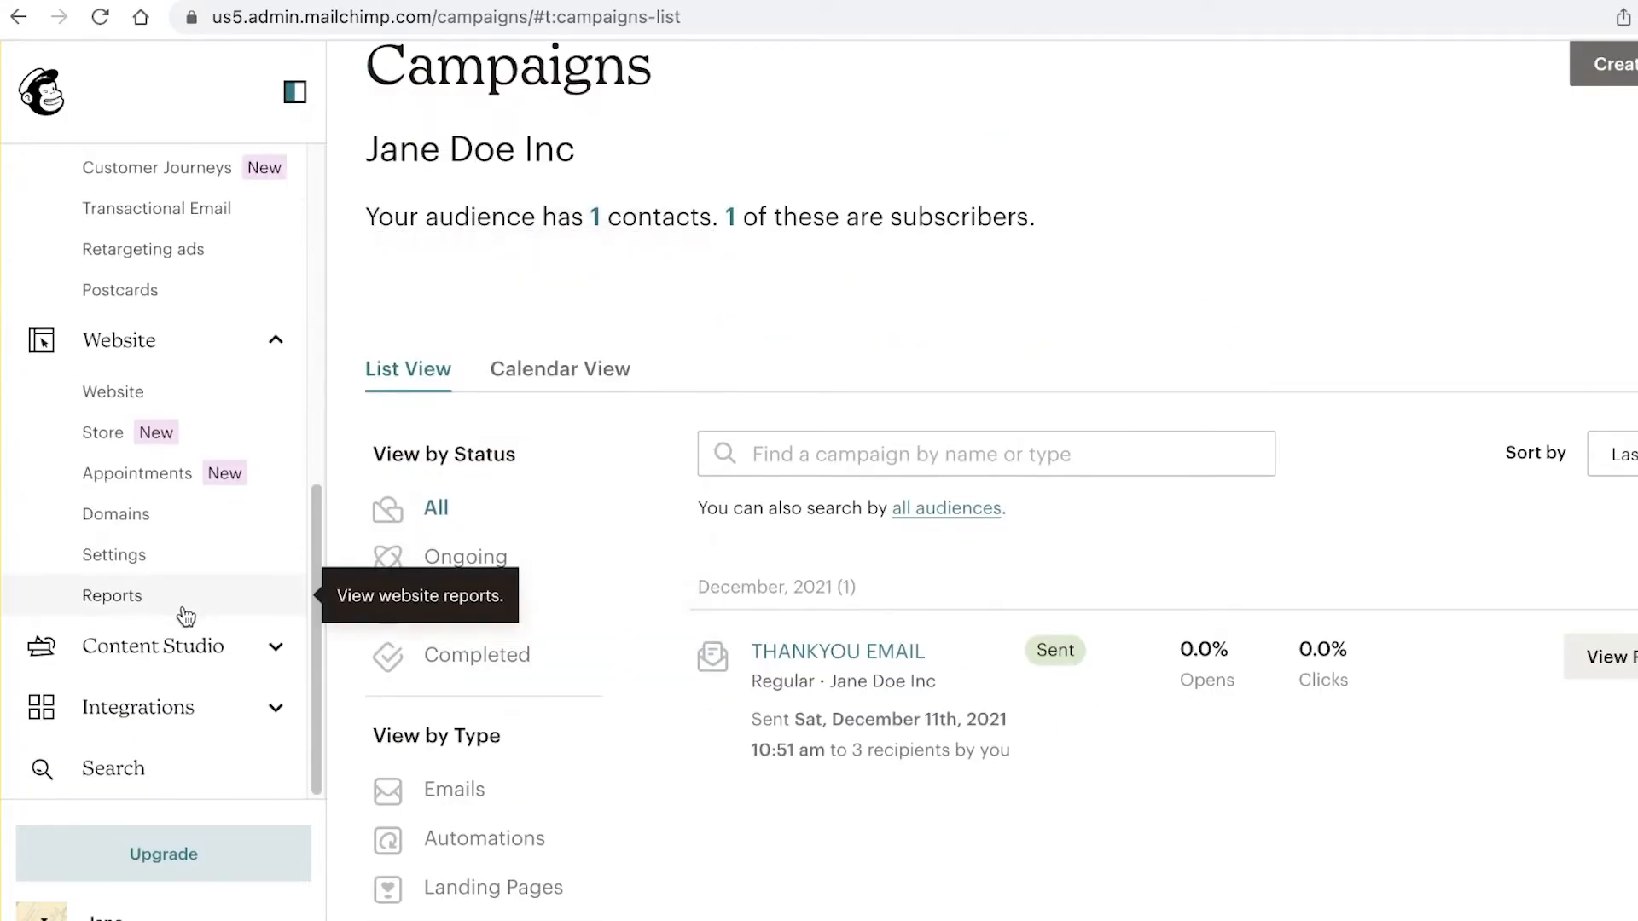
left_click(234, 697)
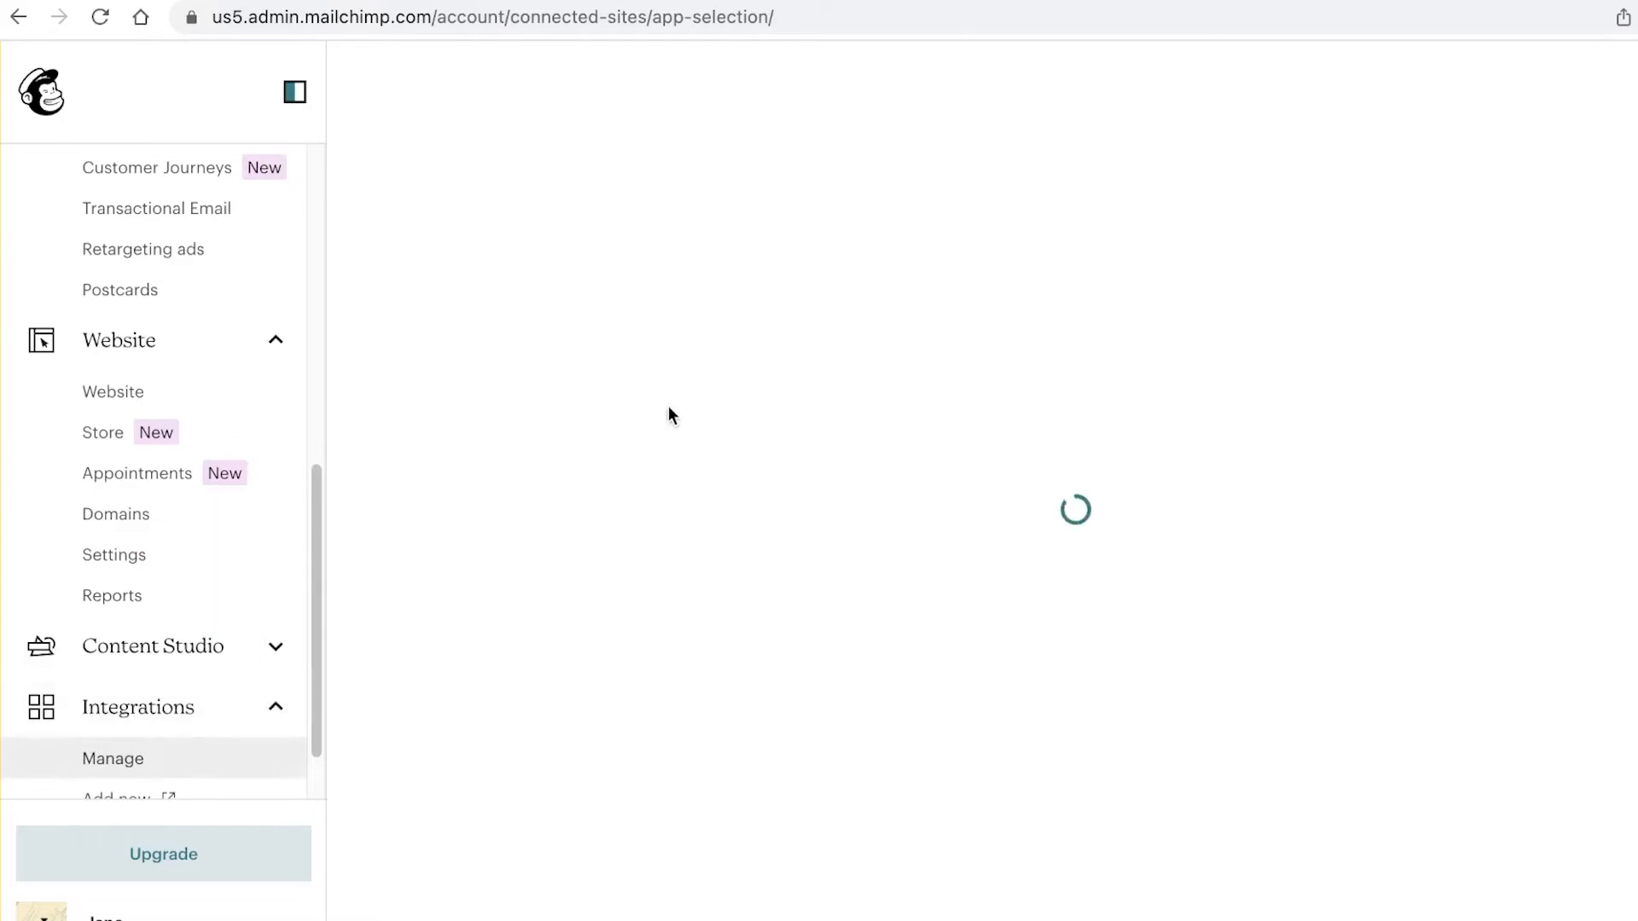
scroll(203, 738, "down", 1)
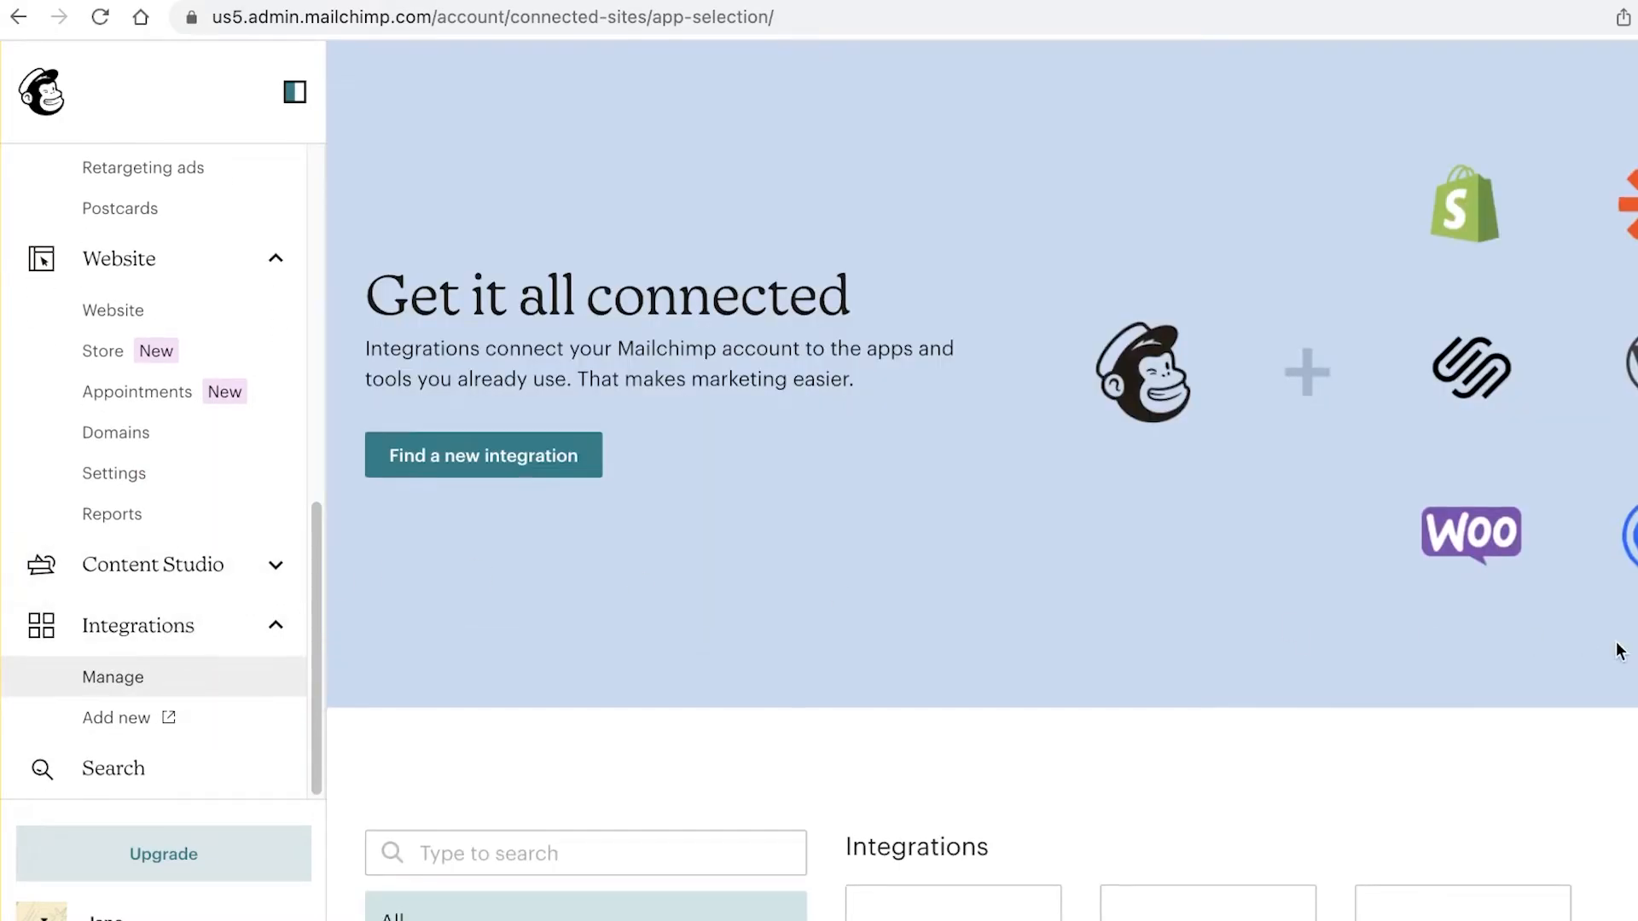
scroll(1615, 651, "down", 10)
scroll(1097, 461, "up", 5)
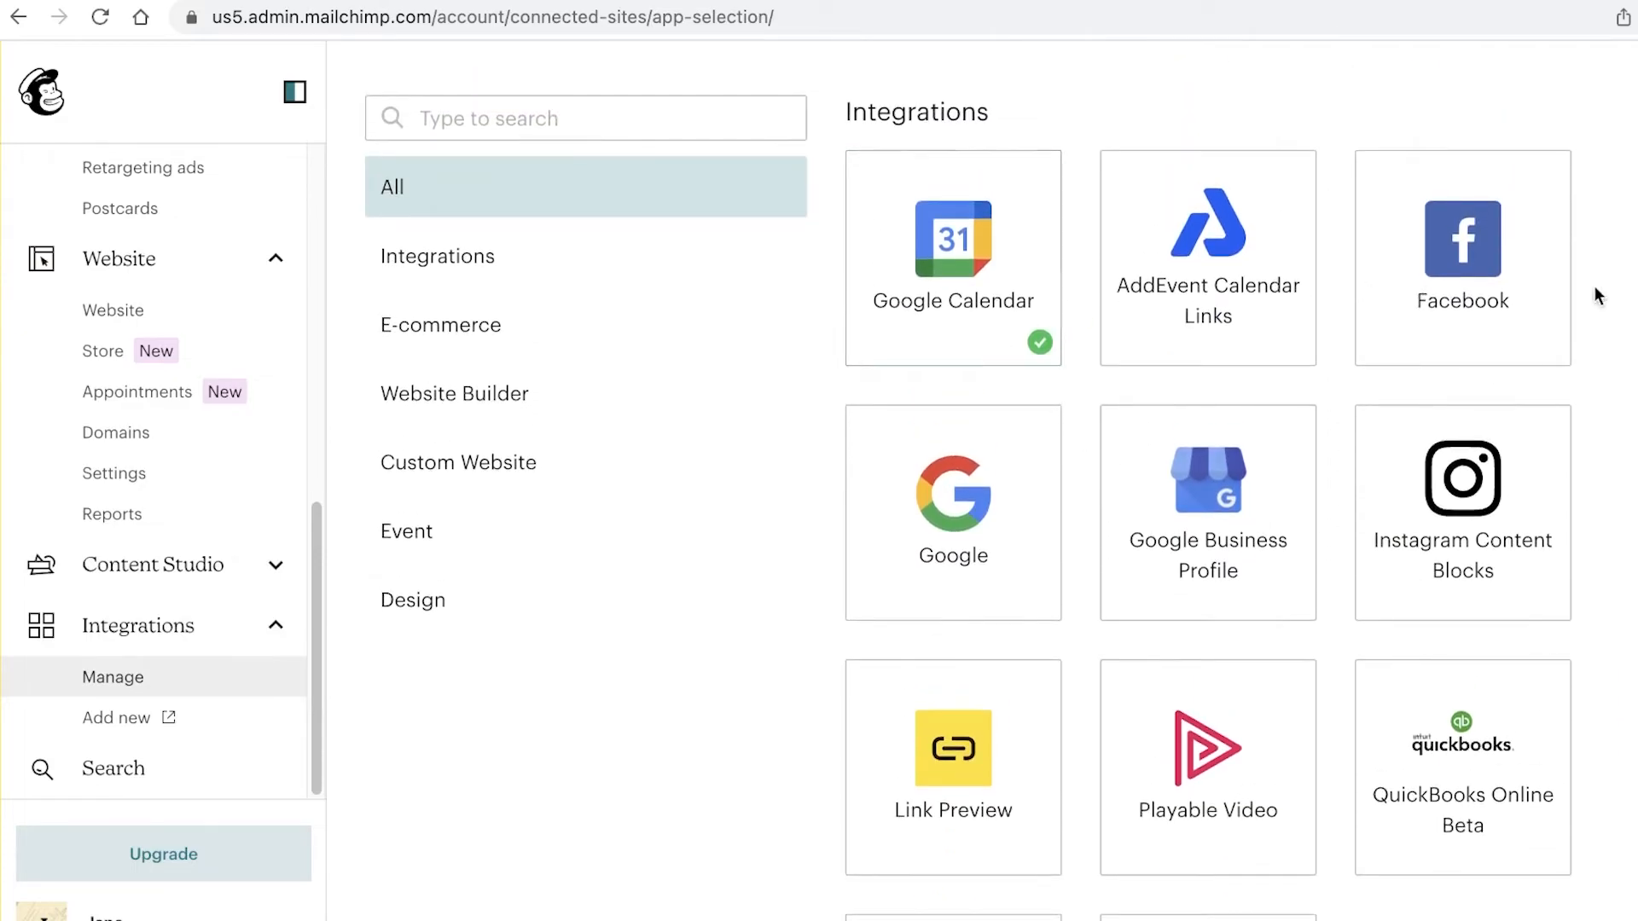
scroll(981, 512, "down", 5)
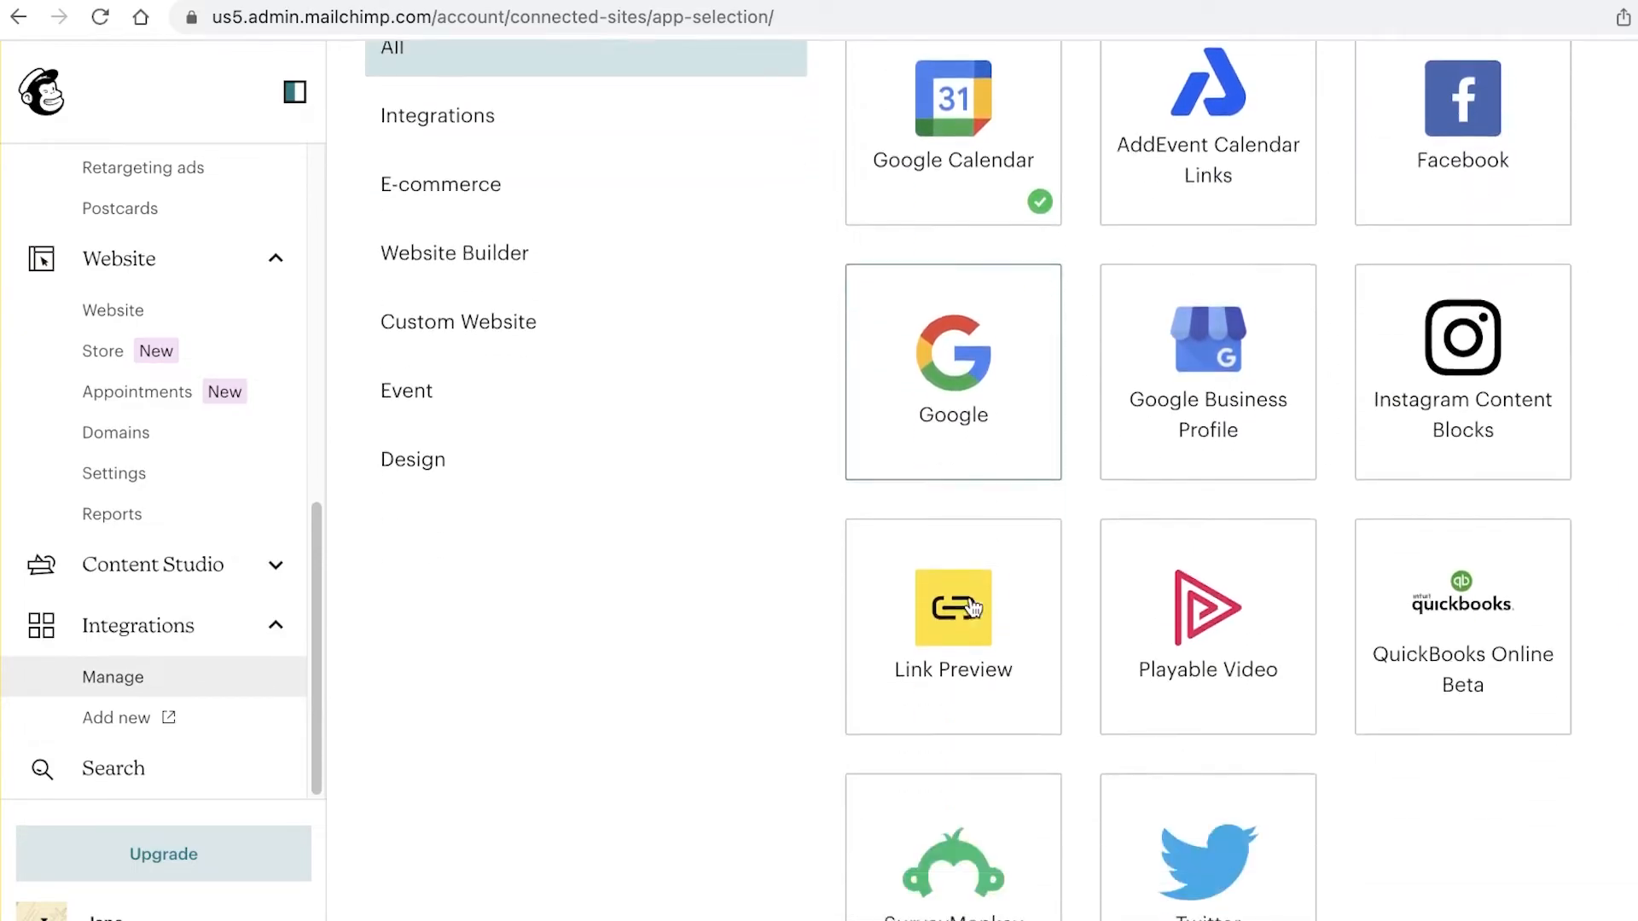
scroll(1429, 592, "down", 8)
scroll(1570, 582, "down", 1)
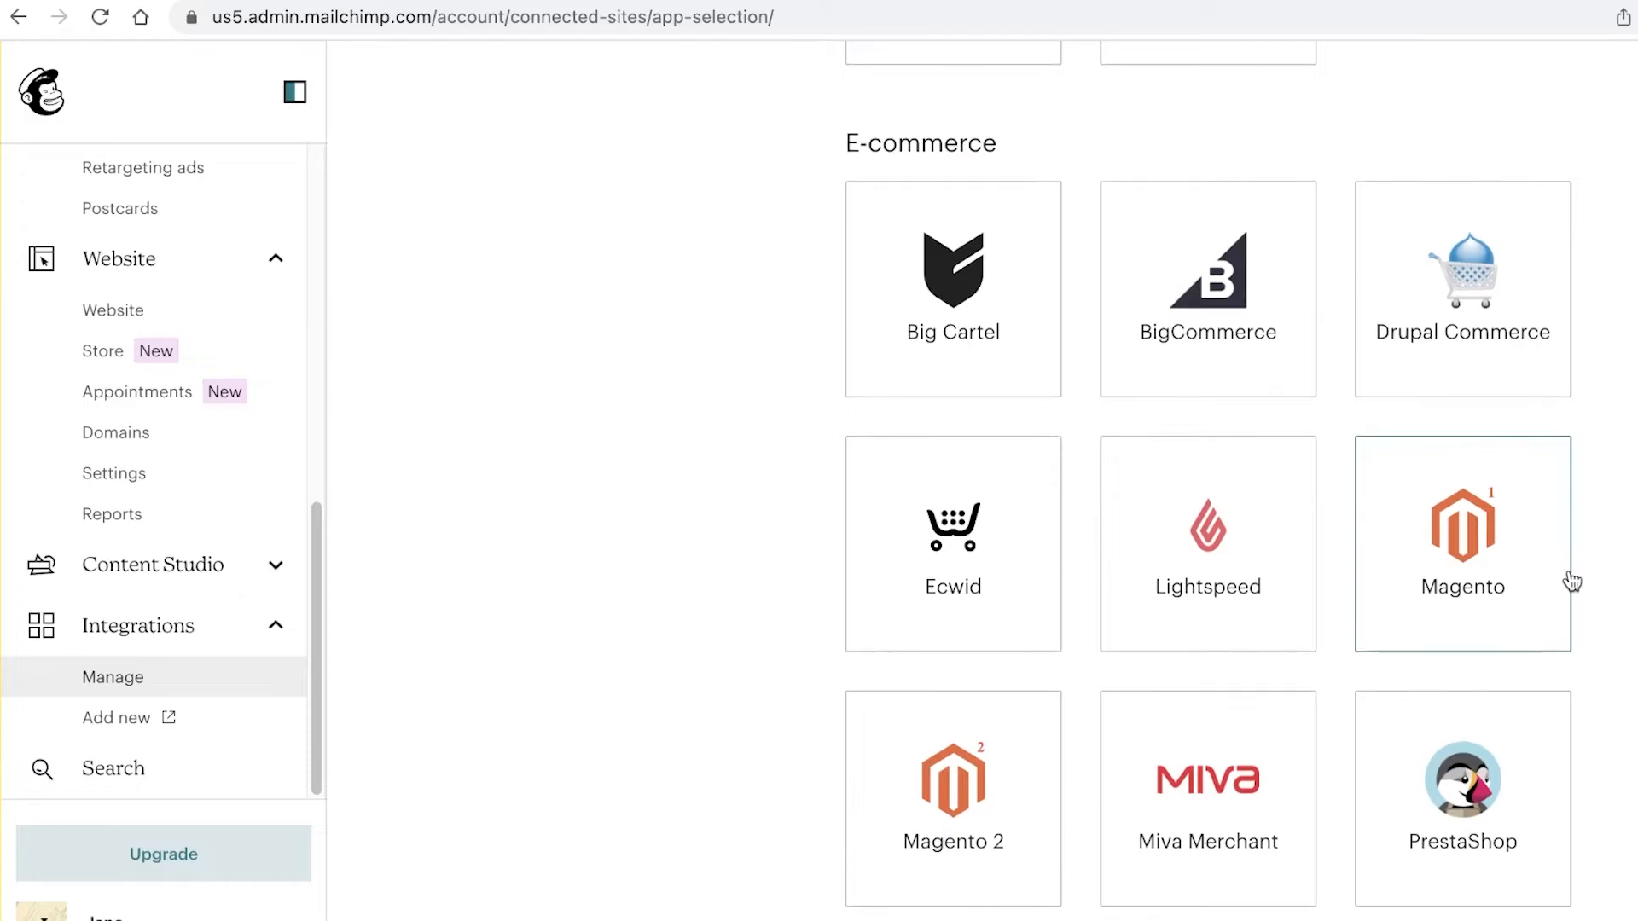
scroll(1614, 534, "down", 14)
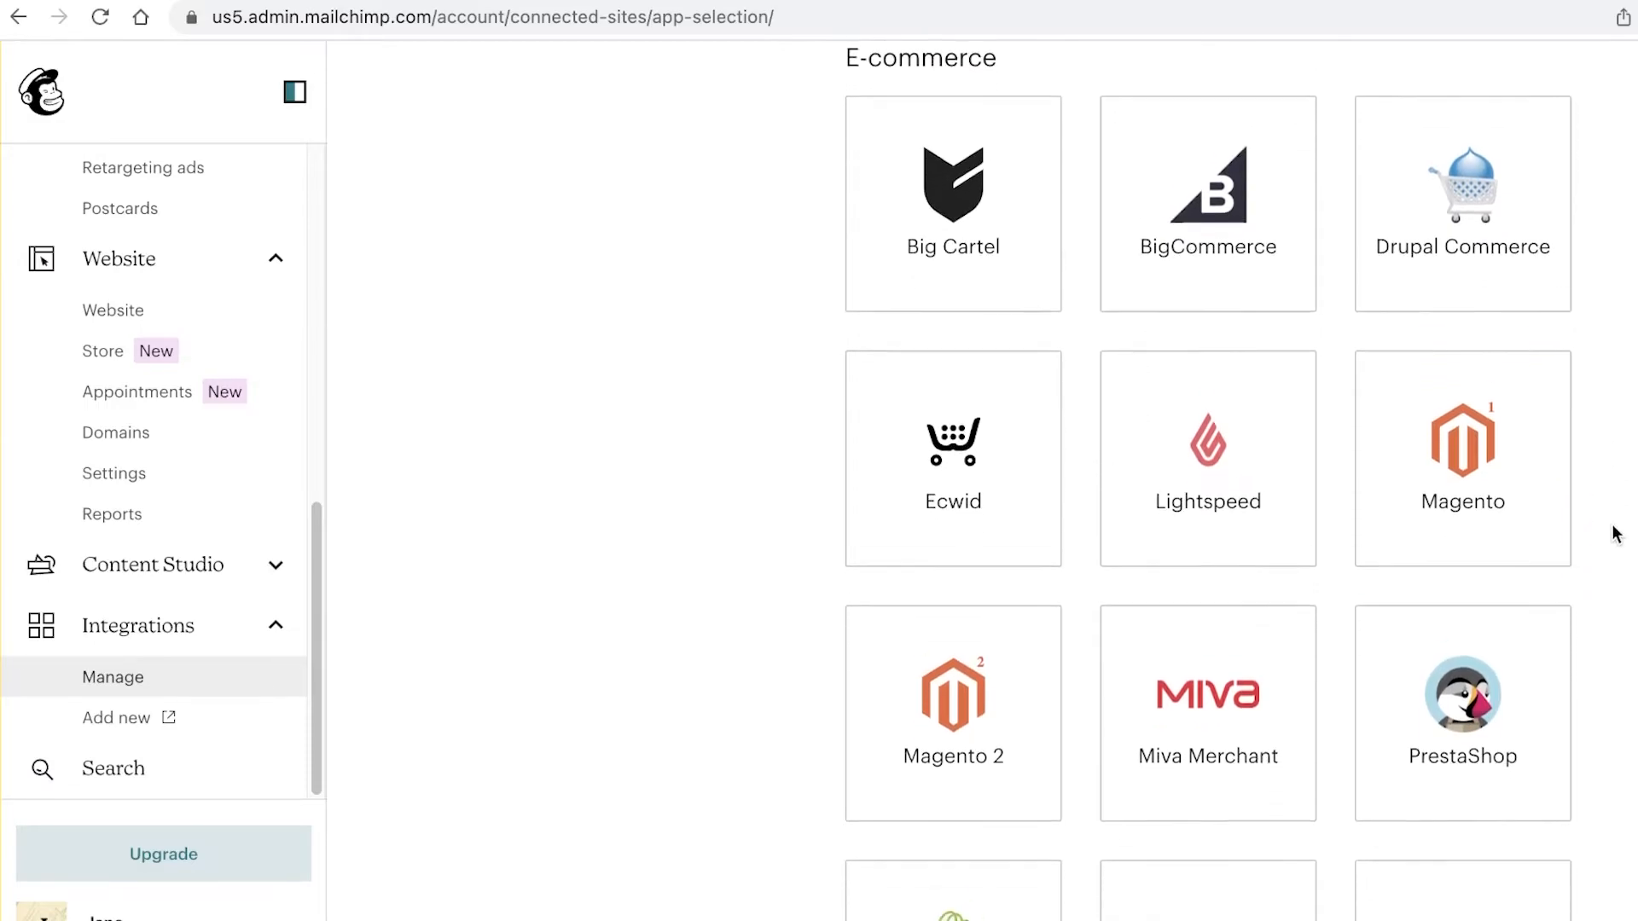
scroll(1617, 538, "up", 5)
scroll(1623, 549, "up", 6)
scroll(1620, 560, "down", 13)
scroll(1618, 582, "up", 1)
scroll(1618, 583, "up", 20)
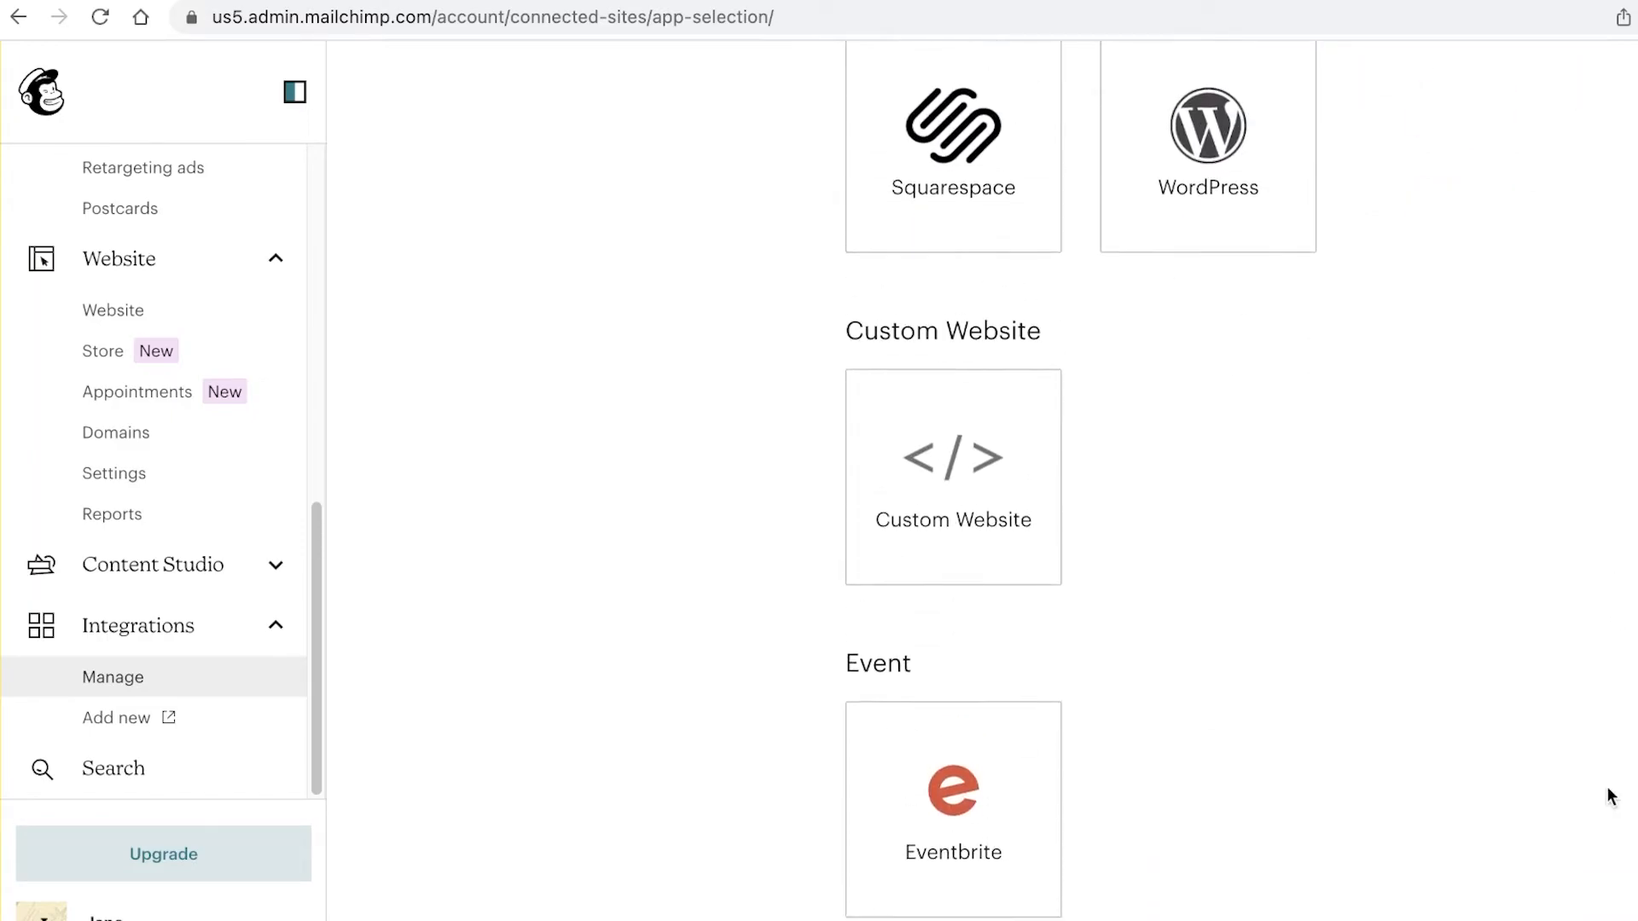
scroll(1466, 709, "down", 3)
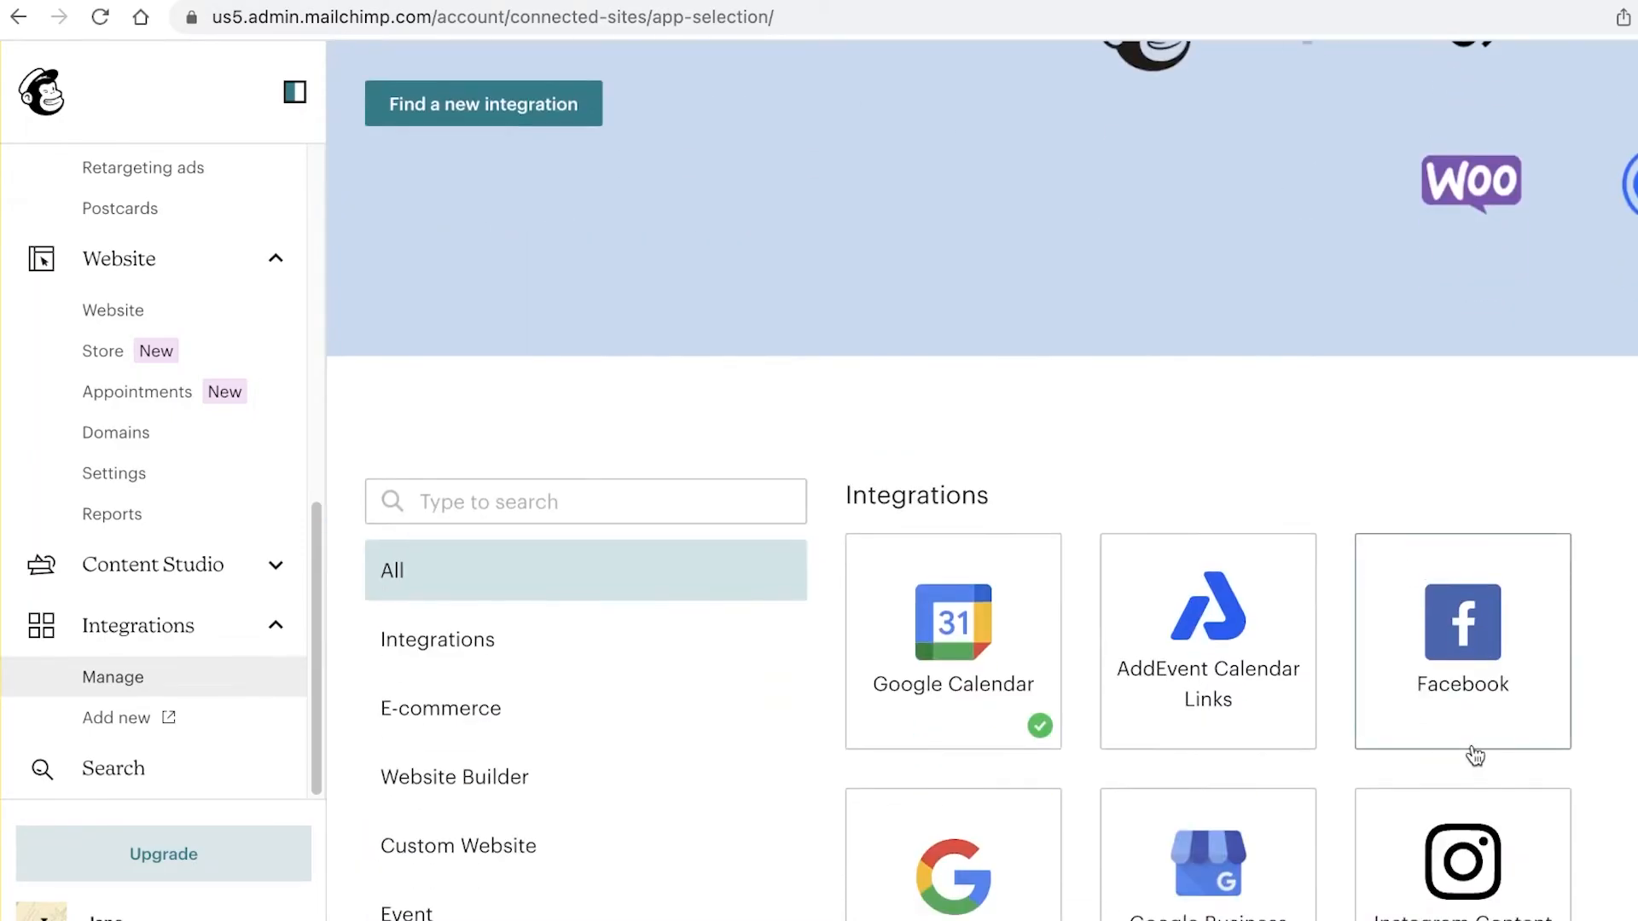
scroll(1473, 756, "down", 4)
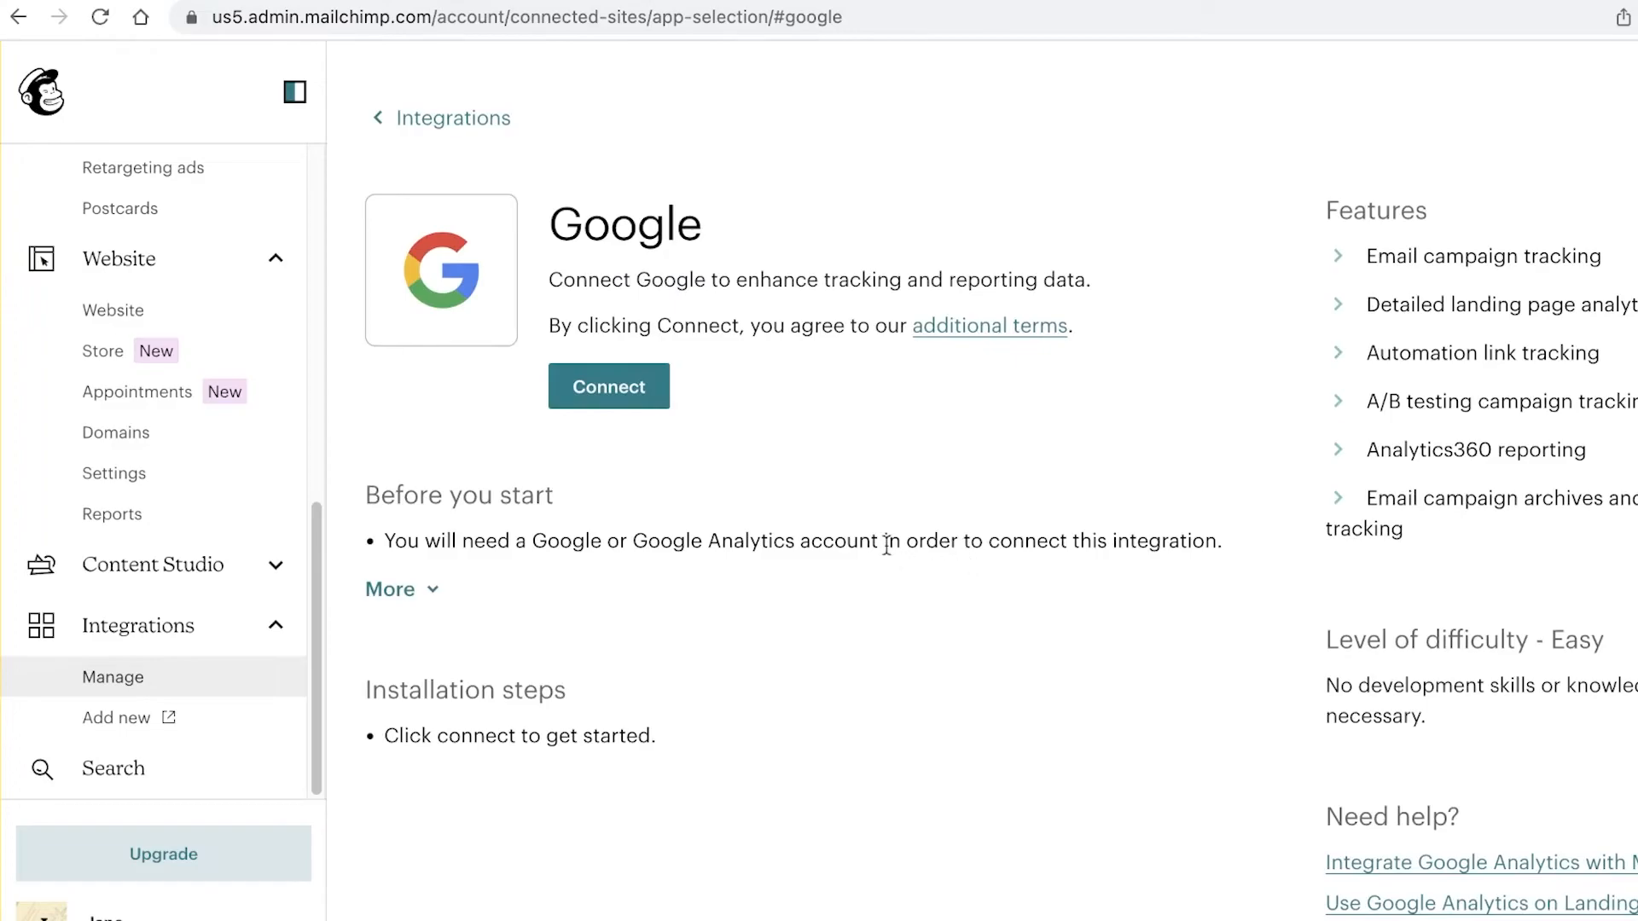
Step: Return to all integrations and scroll up past Design, Event, Website Builder and E-commerce apps
left_click(446, 114)
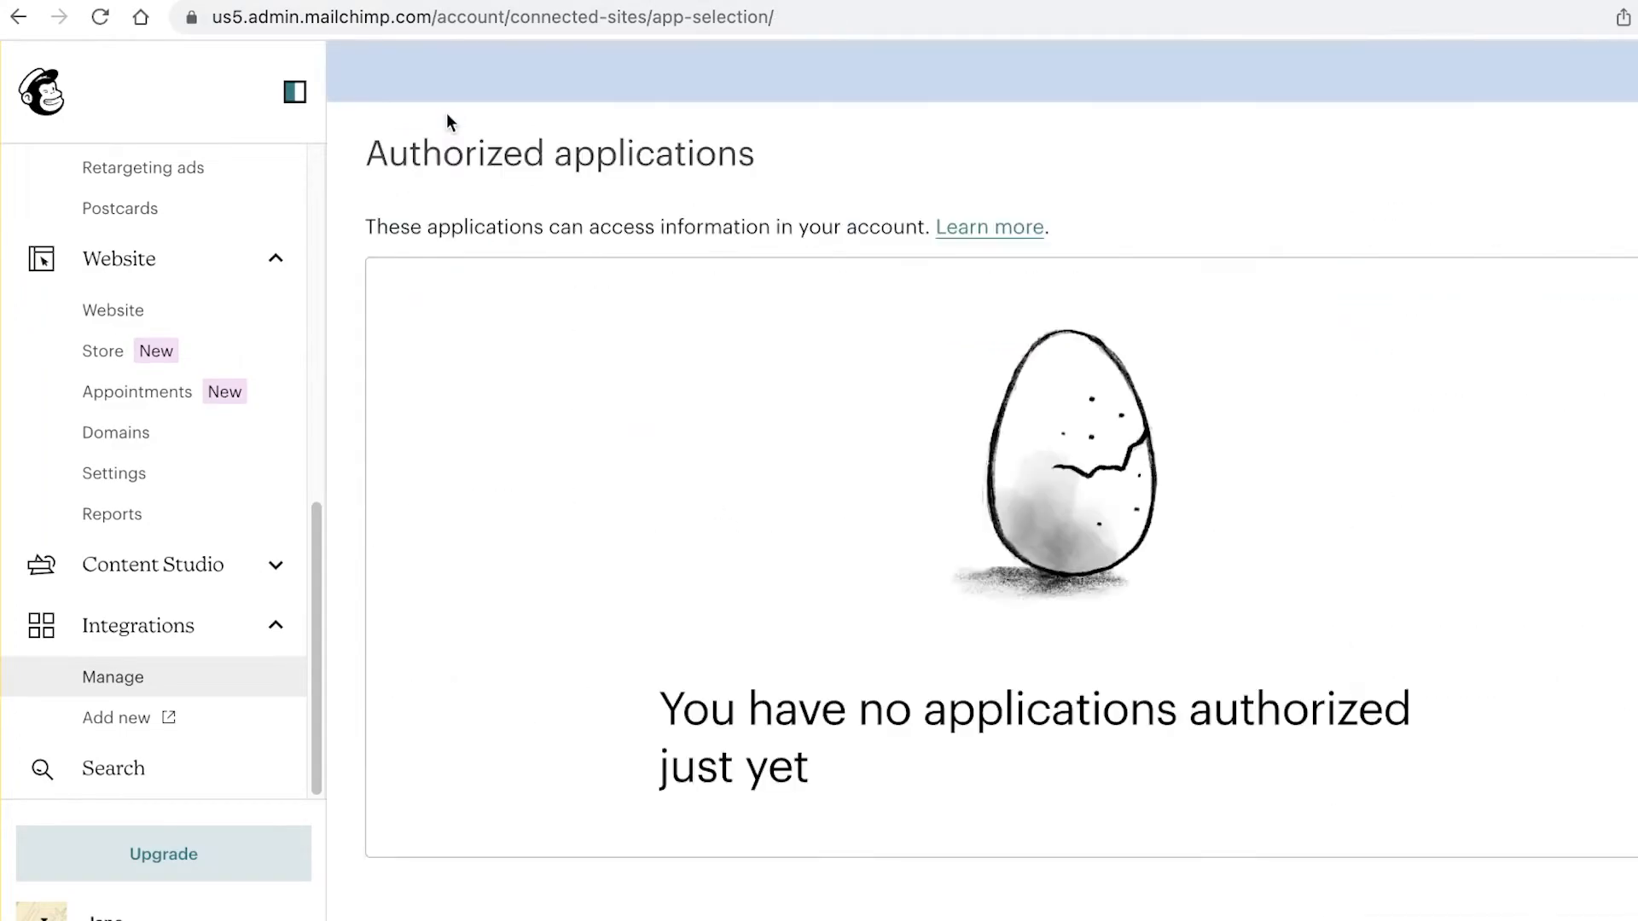
scroll(1242, 611, "down", 15)
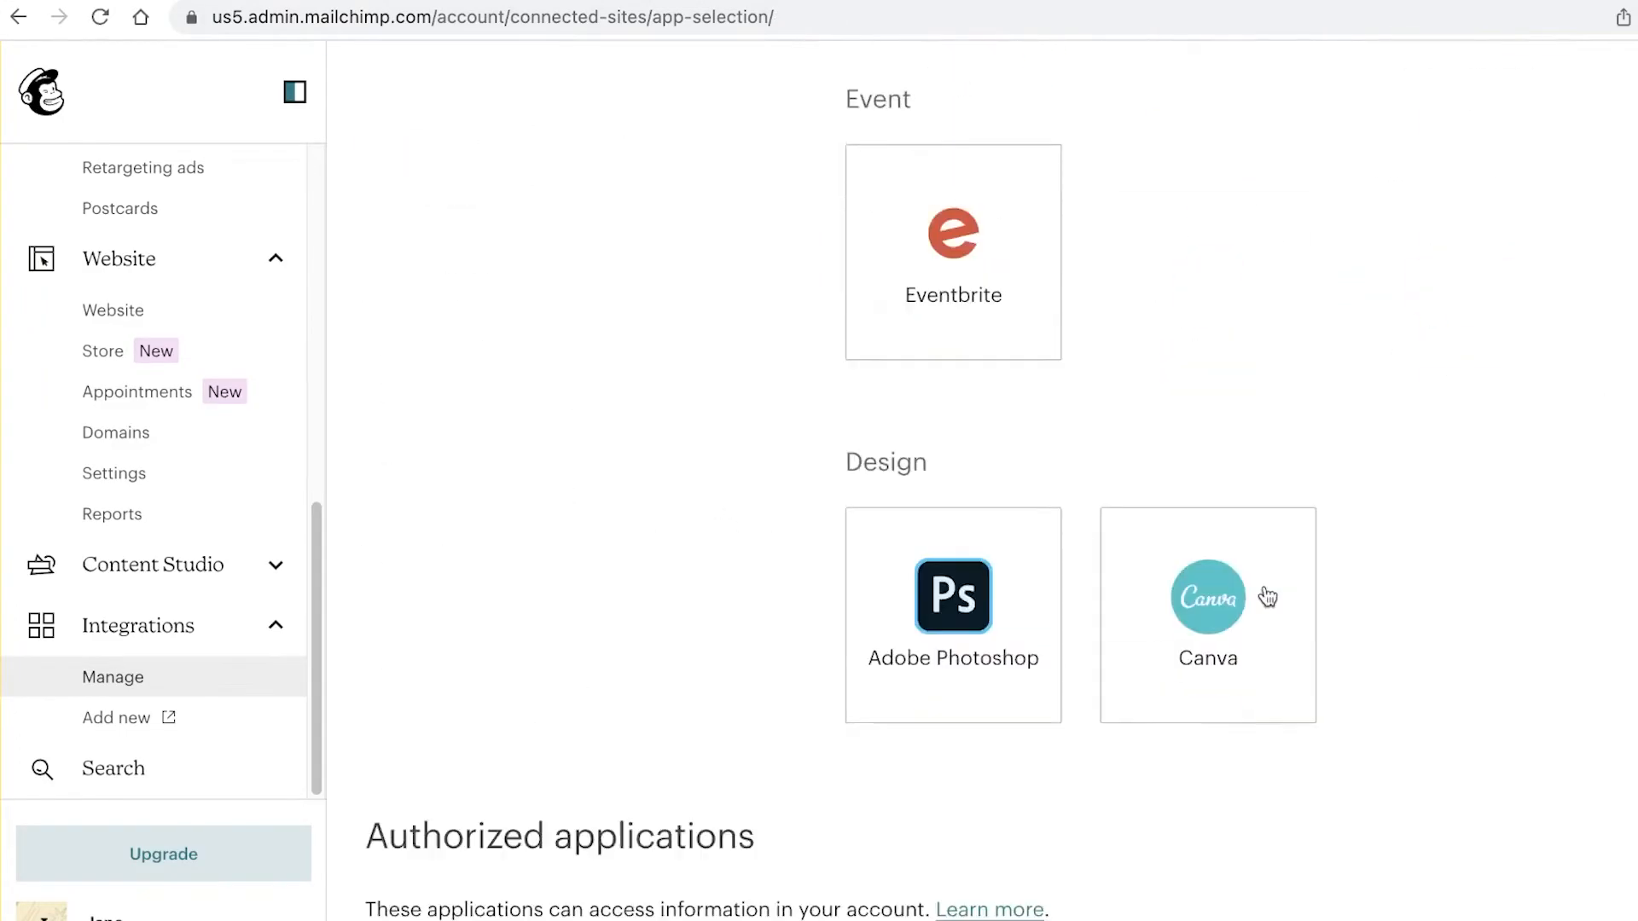
scroll(1298, 557, "up", 5)
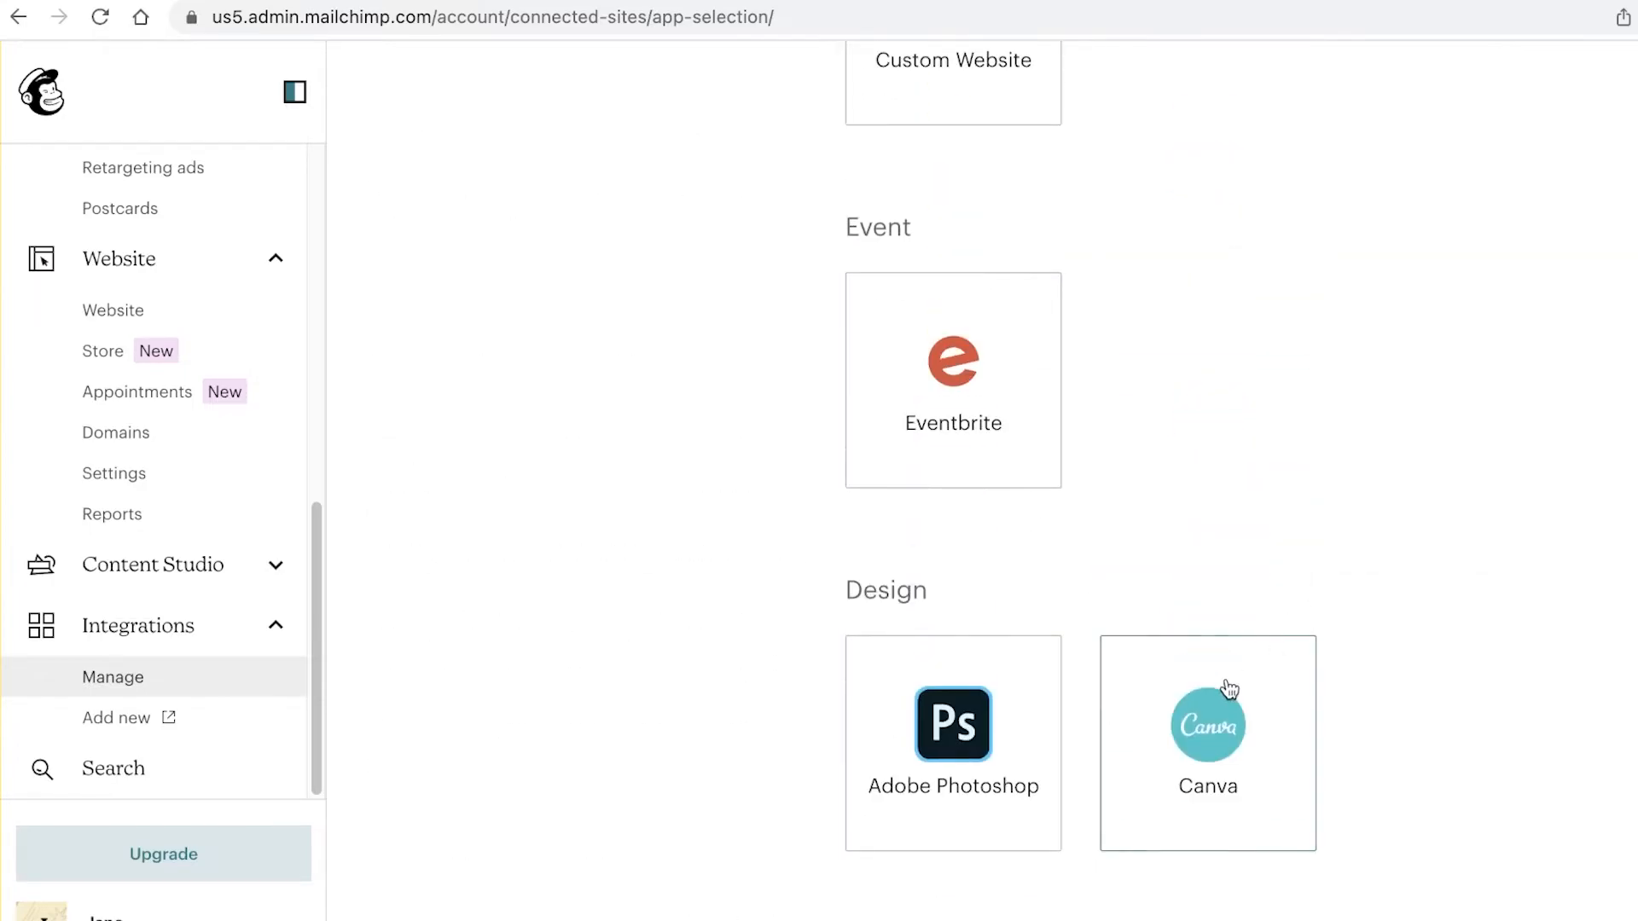
scroll(834, 681, "up", 9)
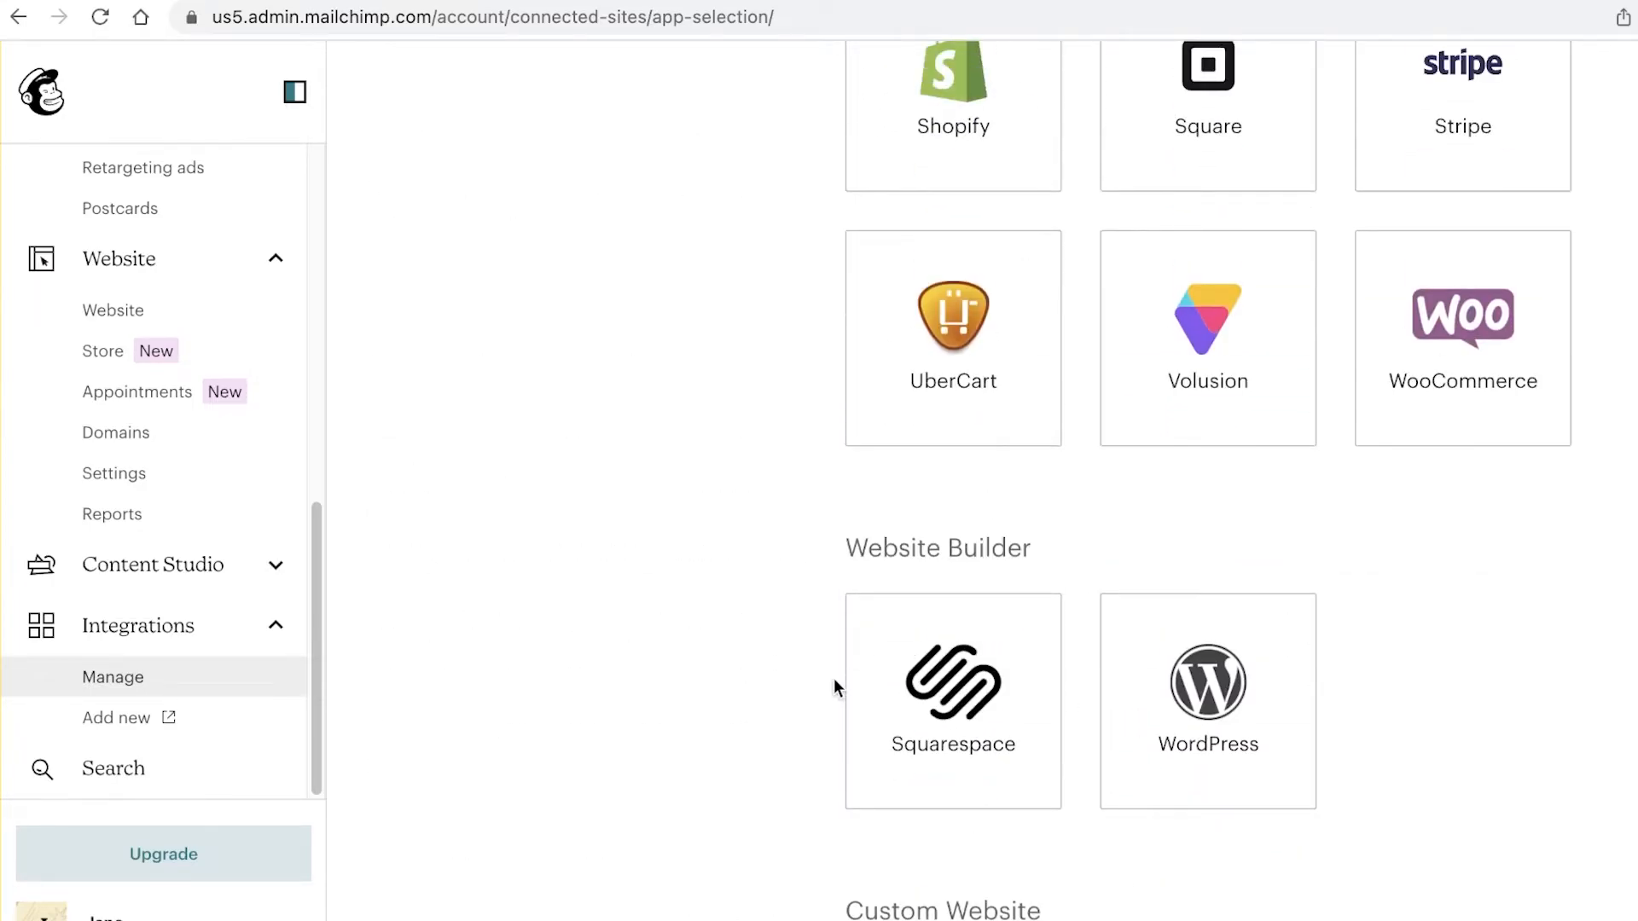
scroll(1010, 634, "up", 10)
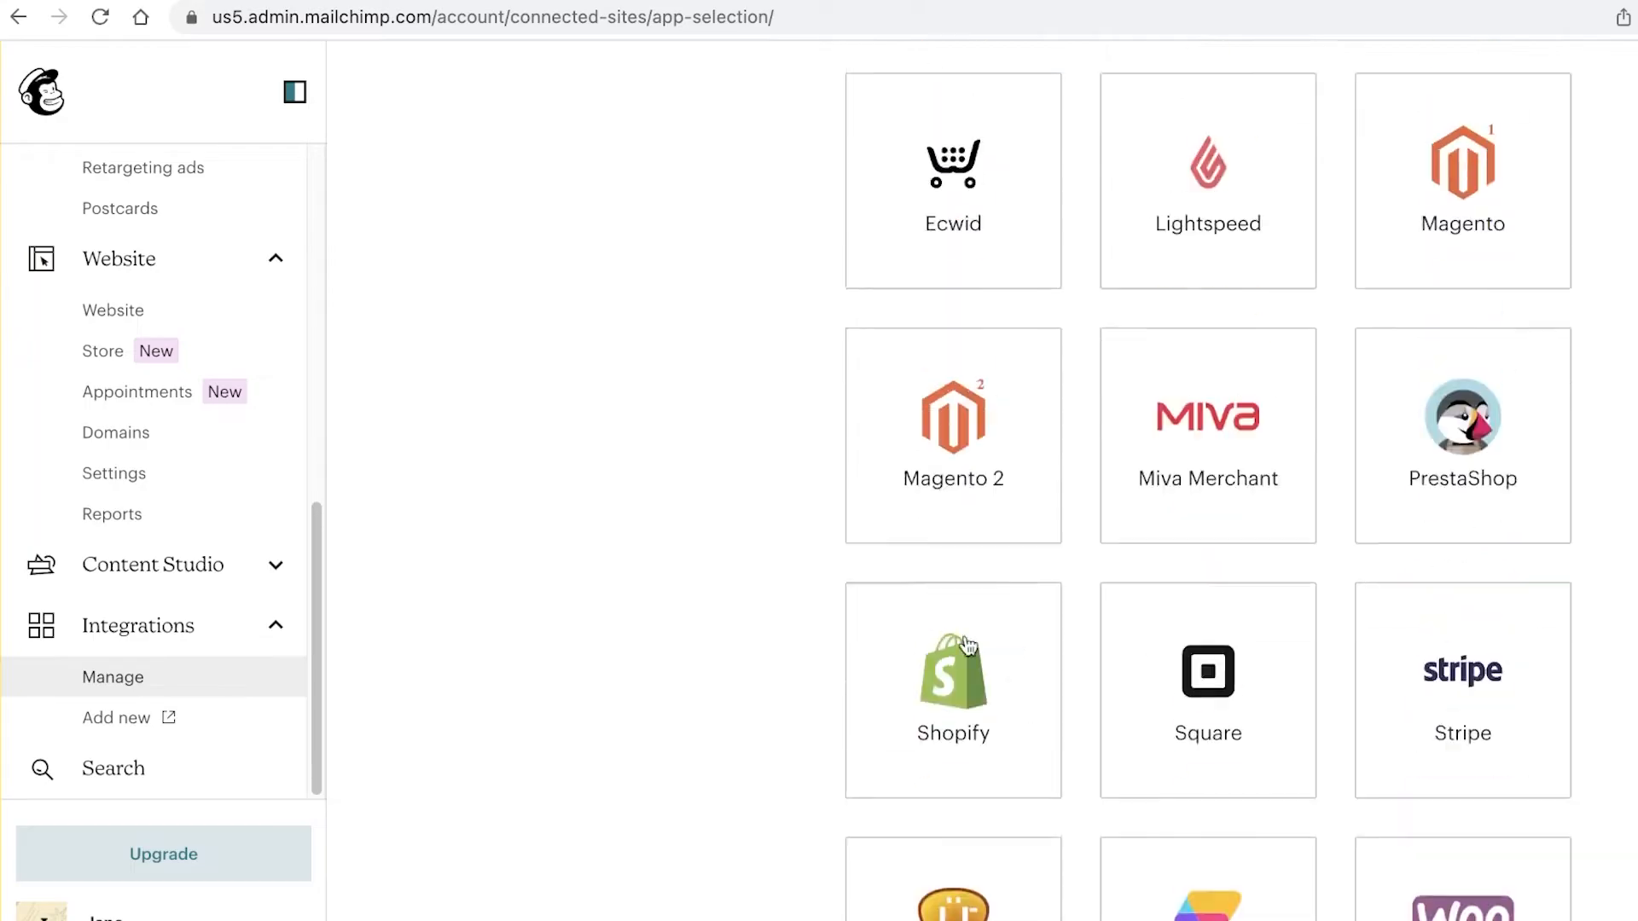
scroll(892, 591, "up", 1)
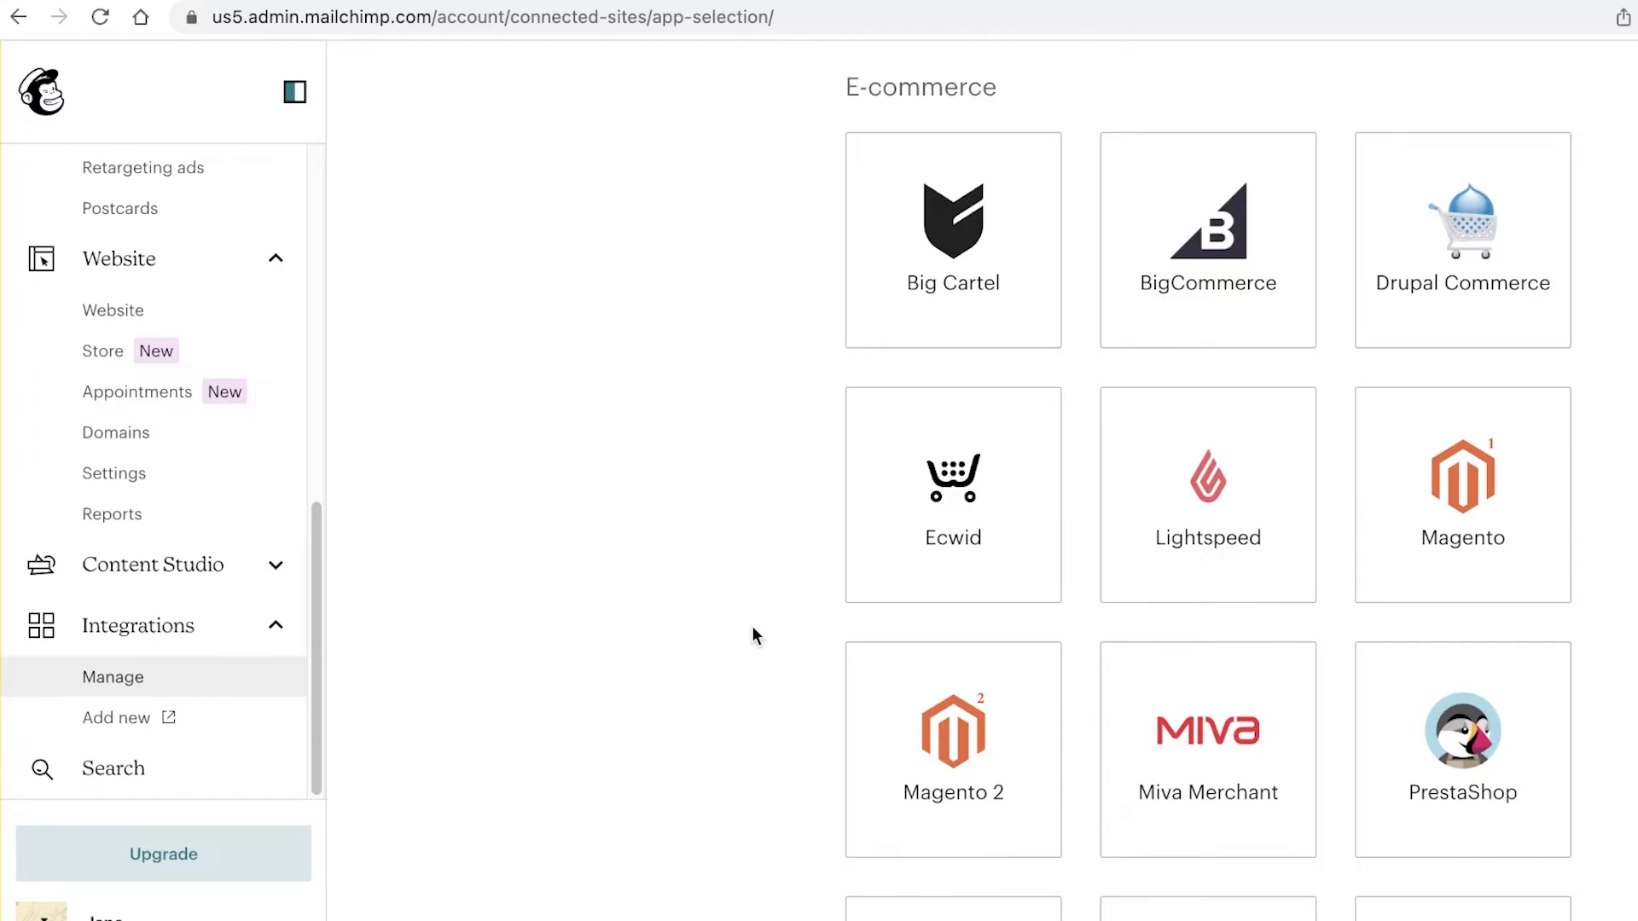
scroll(411, 564, "up", 15)
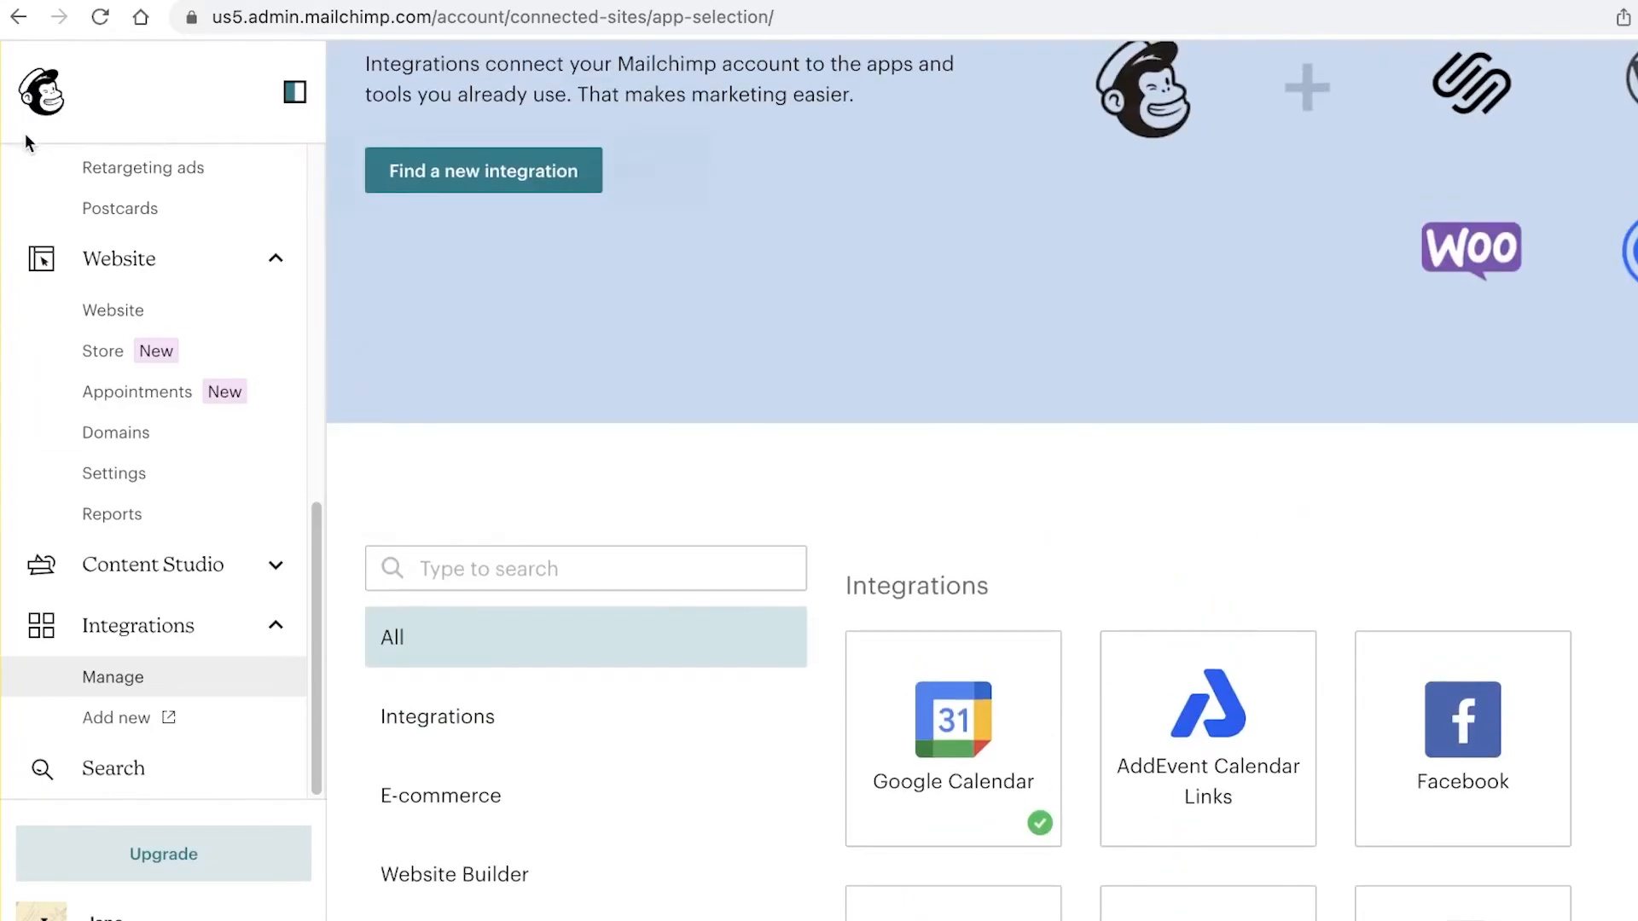
Step: Return to the account home dashboard and look it over
left_click(31, 126)
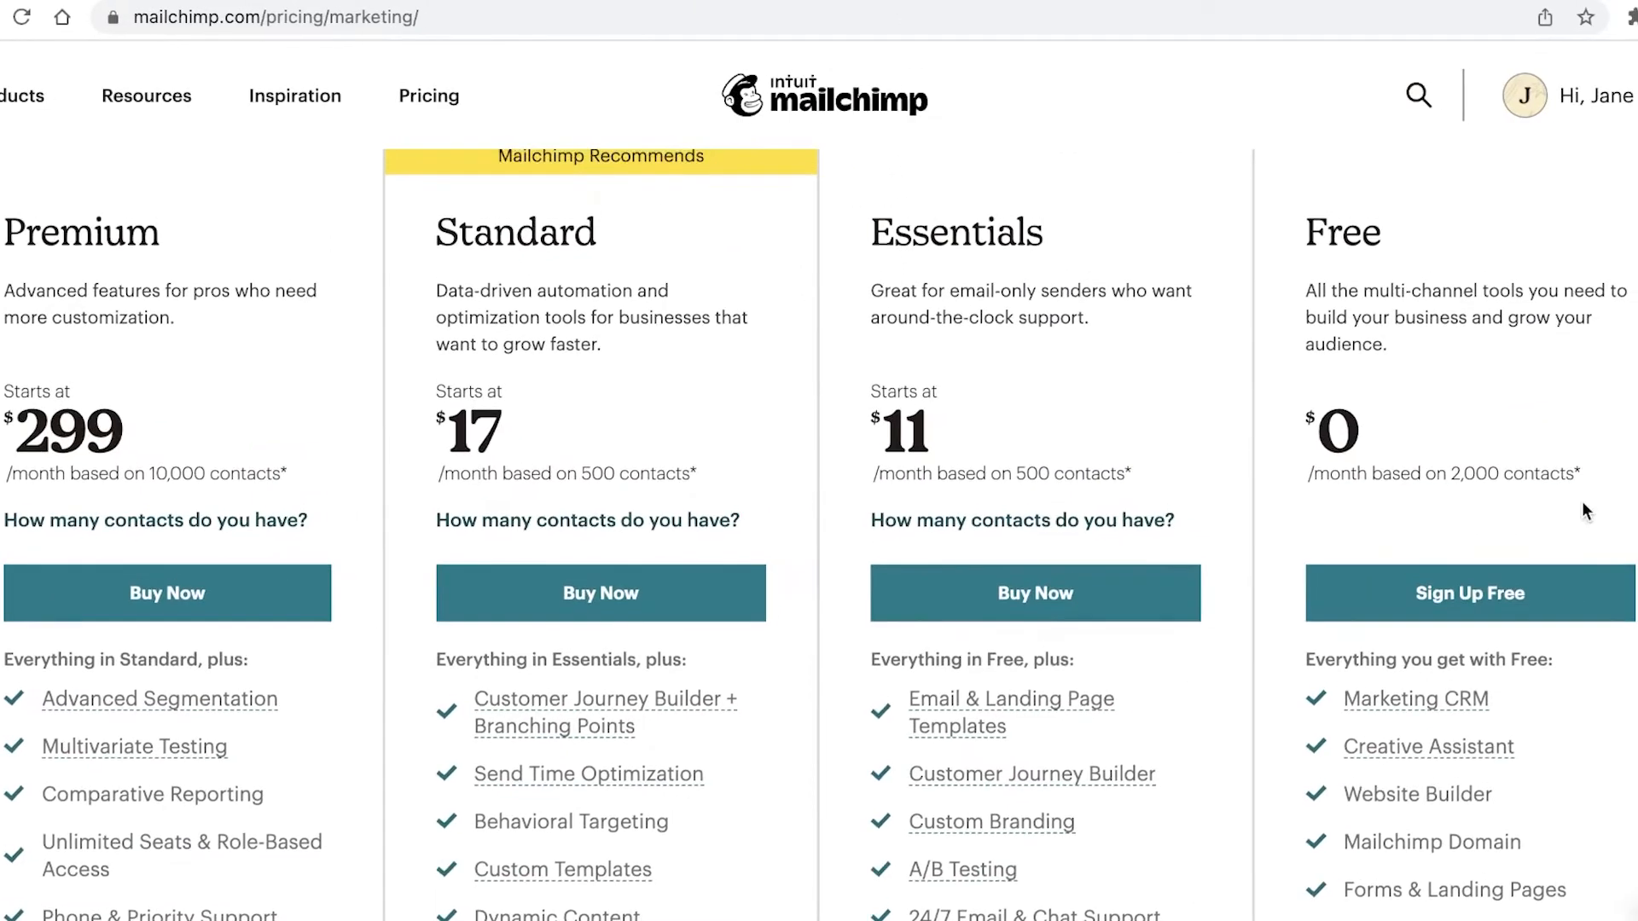
scroll(1582, 500, "down", 3)
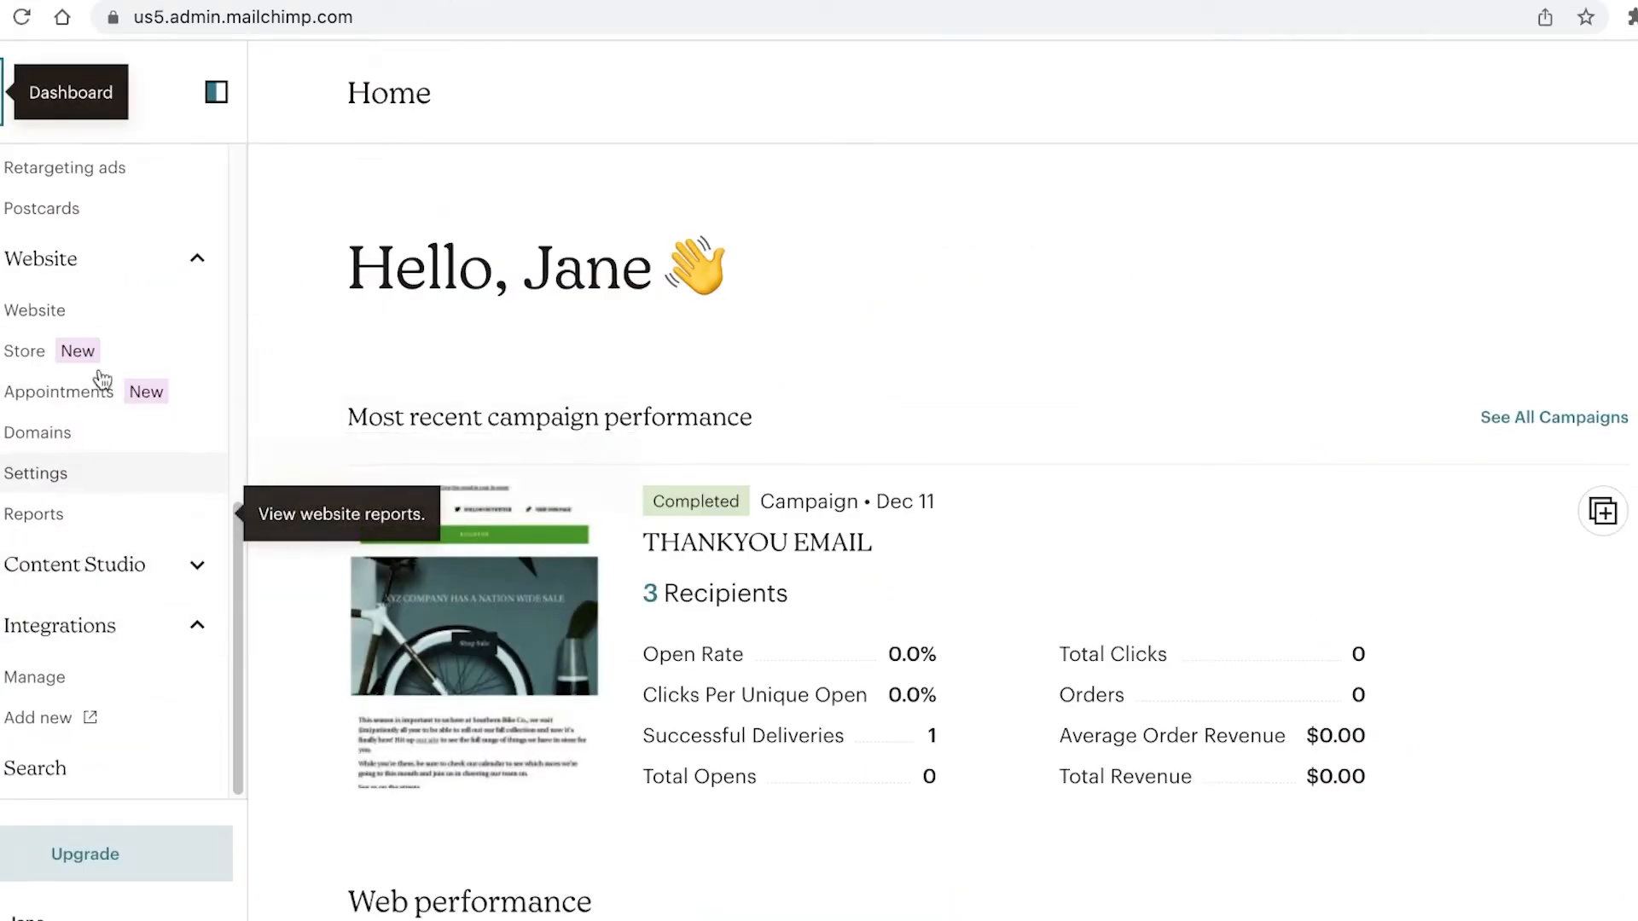
scroll(95, 448, "up", 6)
Step: Preview the Welcome new contacts pre-built journey from the Customer Journeys page
left_click(97, 597)
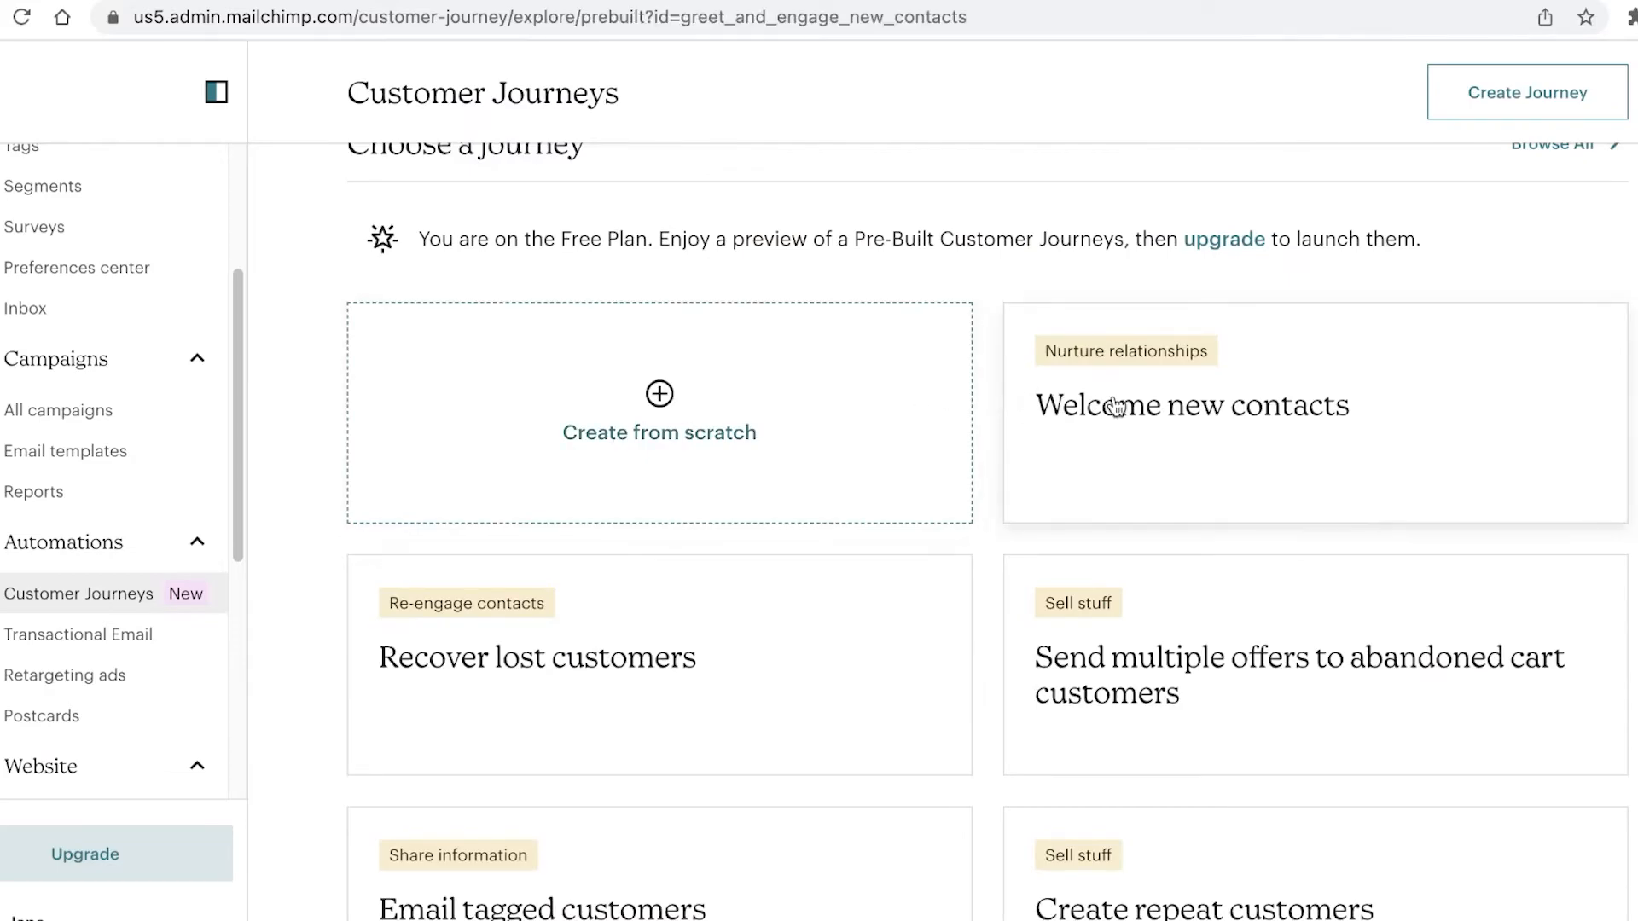
left_click(1116, 407)
scroll(841, 467, "down", 10)
scroll(1233, 494, "down", 8)
scroll(1145, 574, "up", 5)
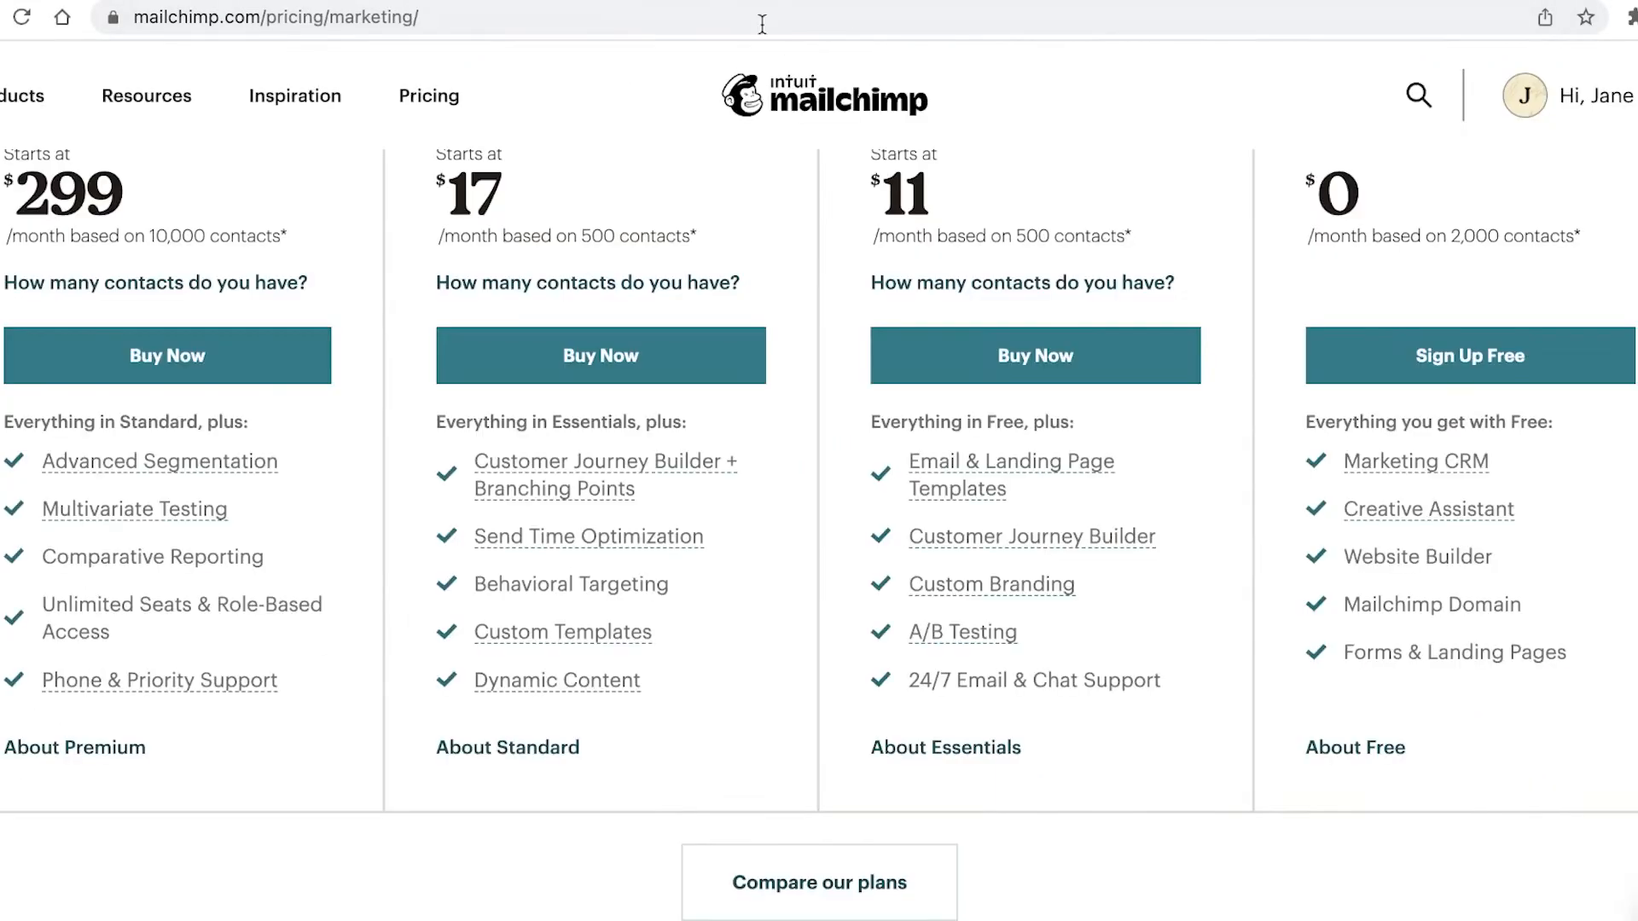
Step: Price the marketing plans for 5,000 contacts and compare them
scroll(975, 256, "up", 2)
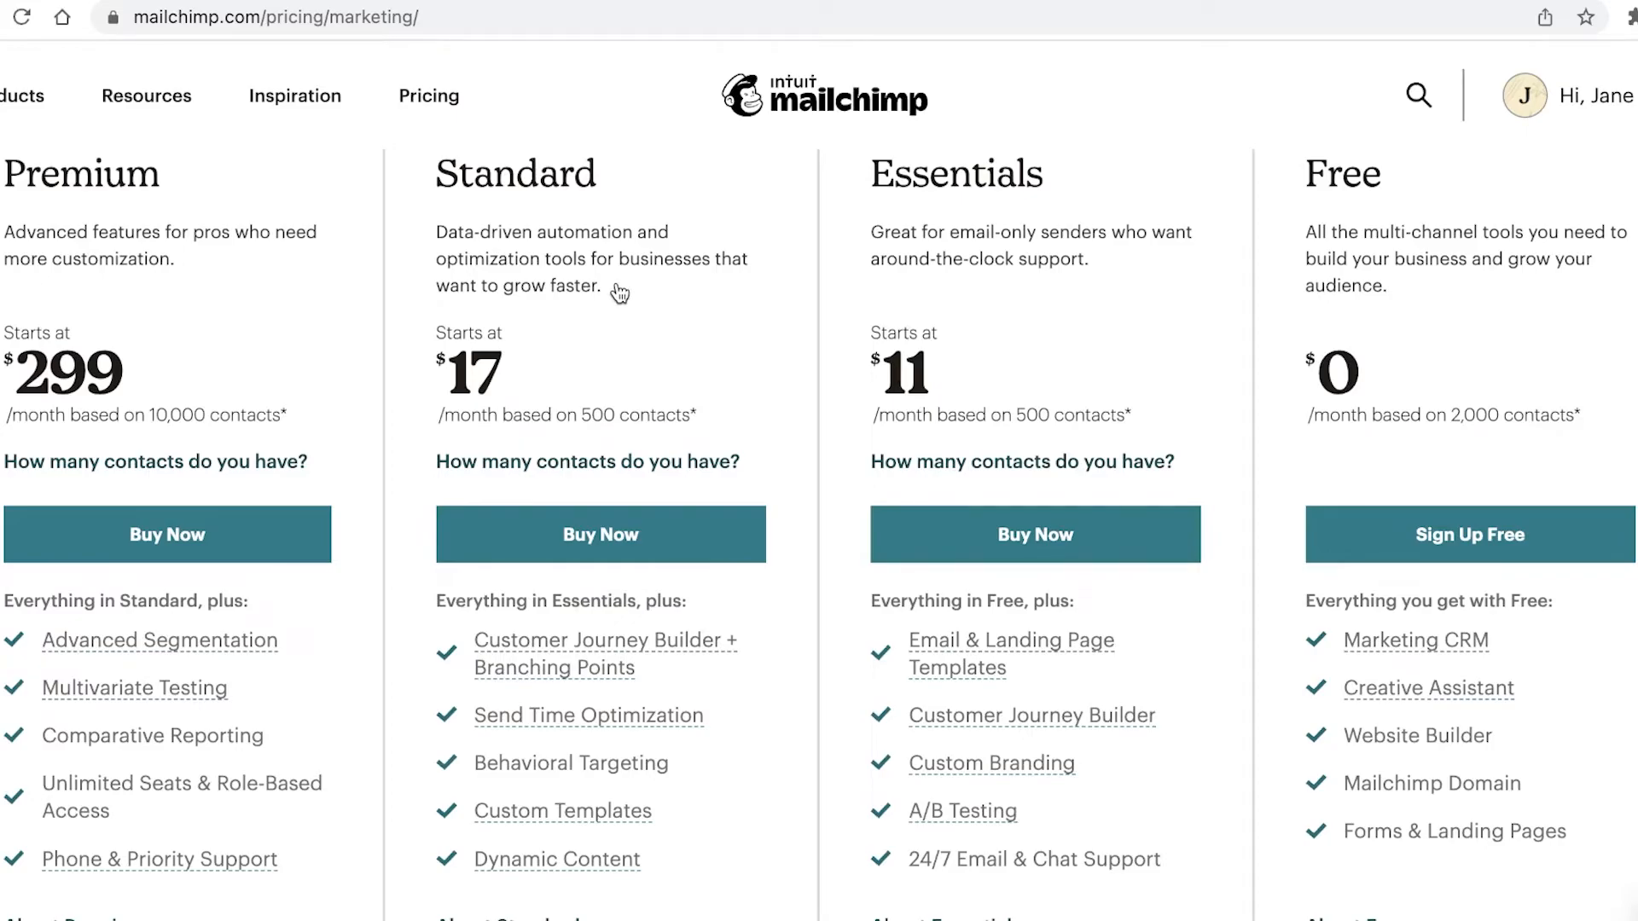
scroll(639, 324, "up", 3)
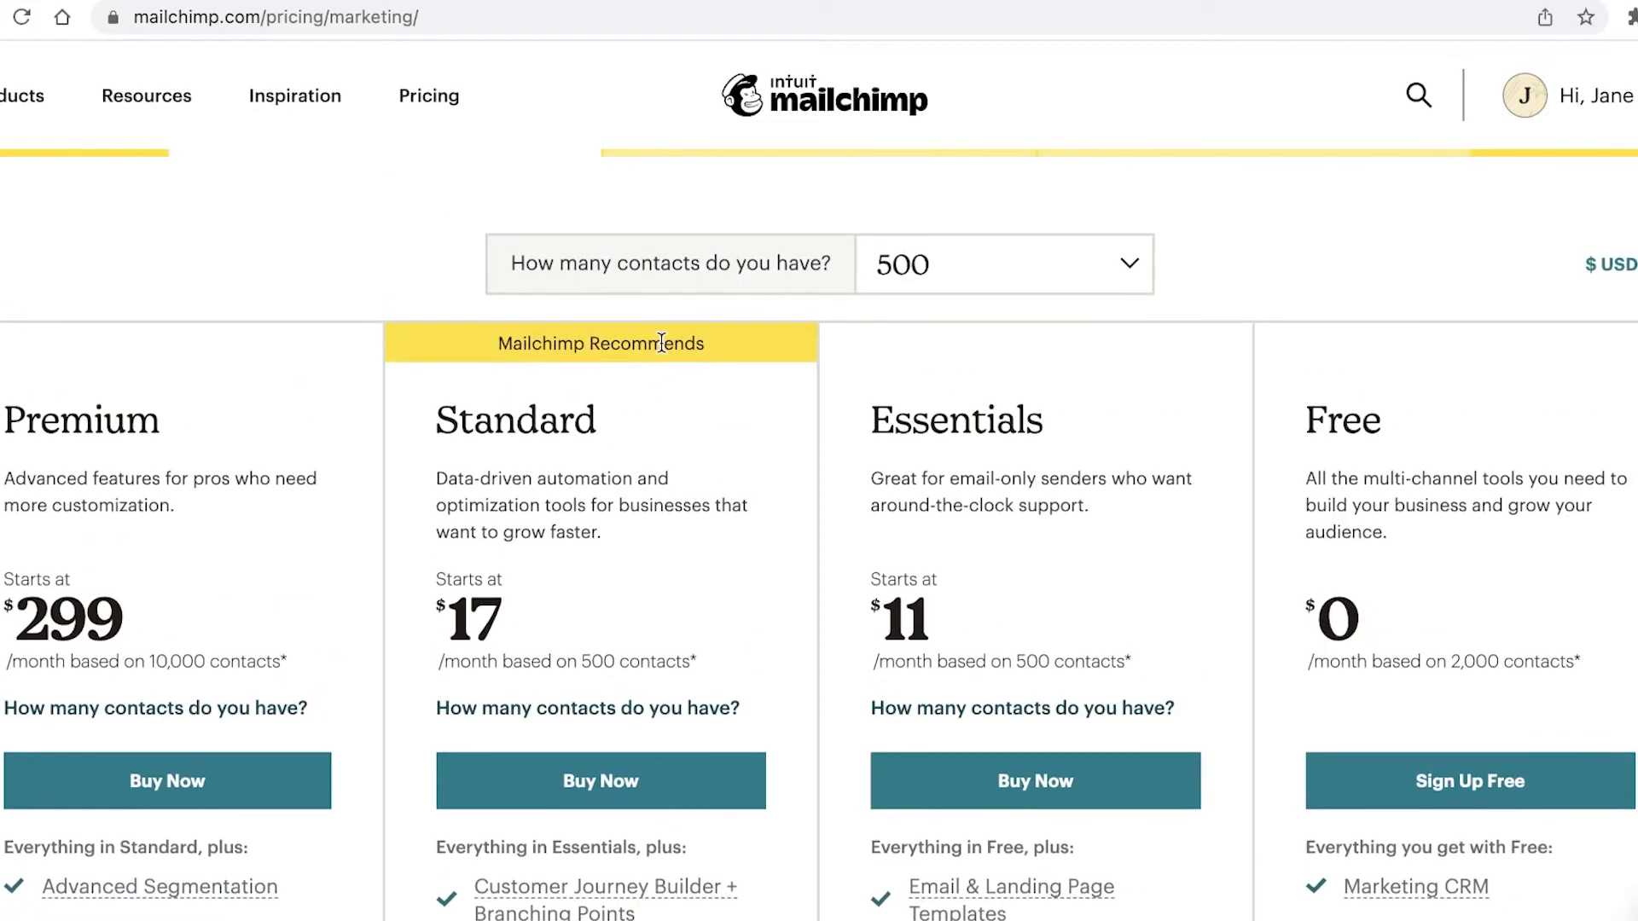
left_click(981, 264)
left_click(944, 391)
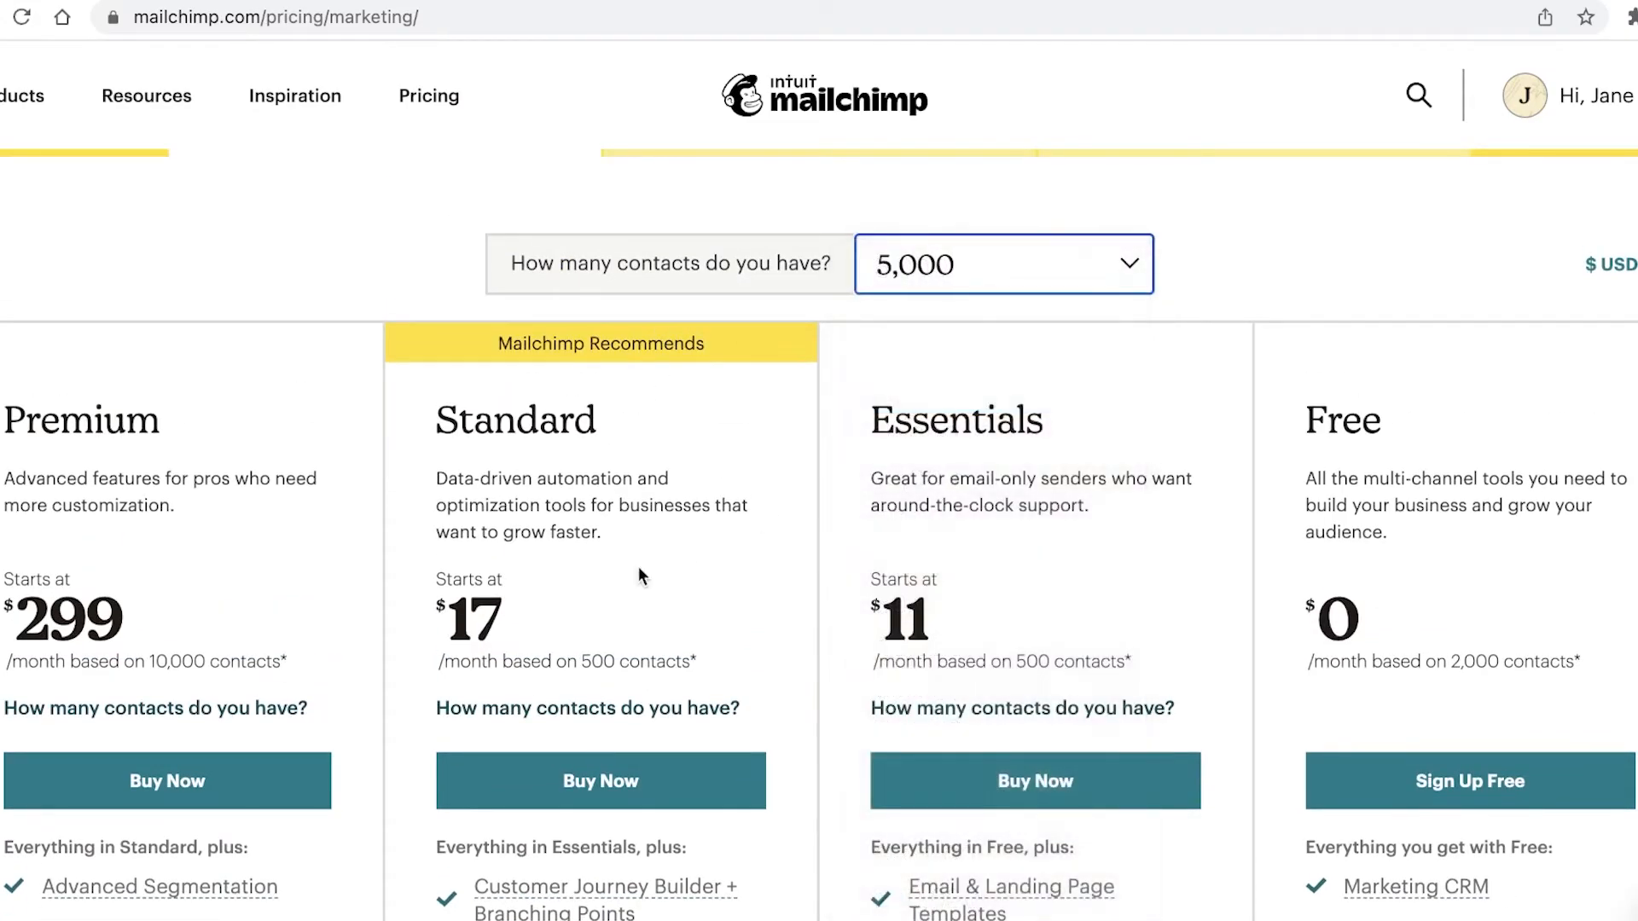
scroll(638, 567, "down", 1)
scroll(993, 298, "down", 3)
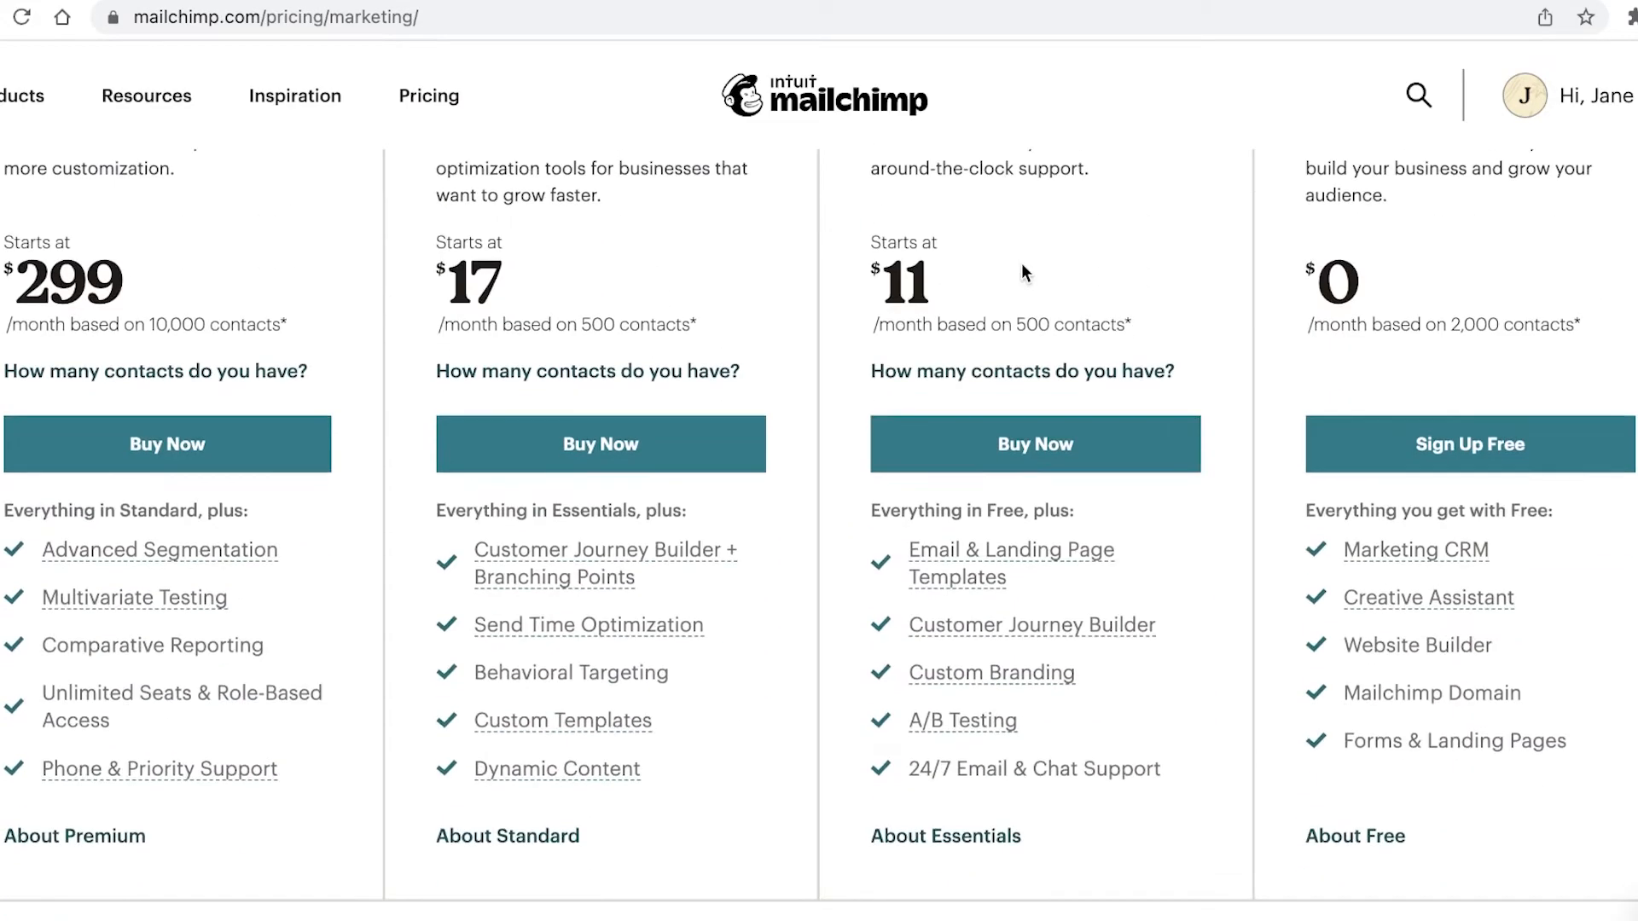
scroll(1194, 256, "up", 3)
scroll(1099, 411, "up", 3)
scroll(1097, 413, "down", 10)
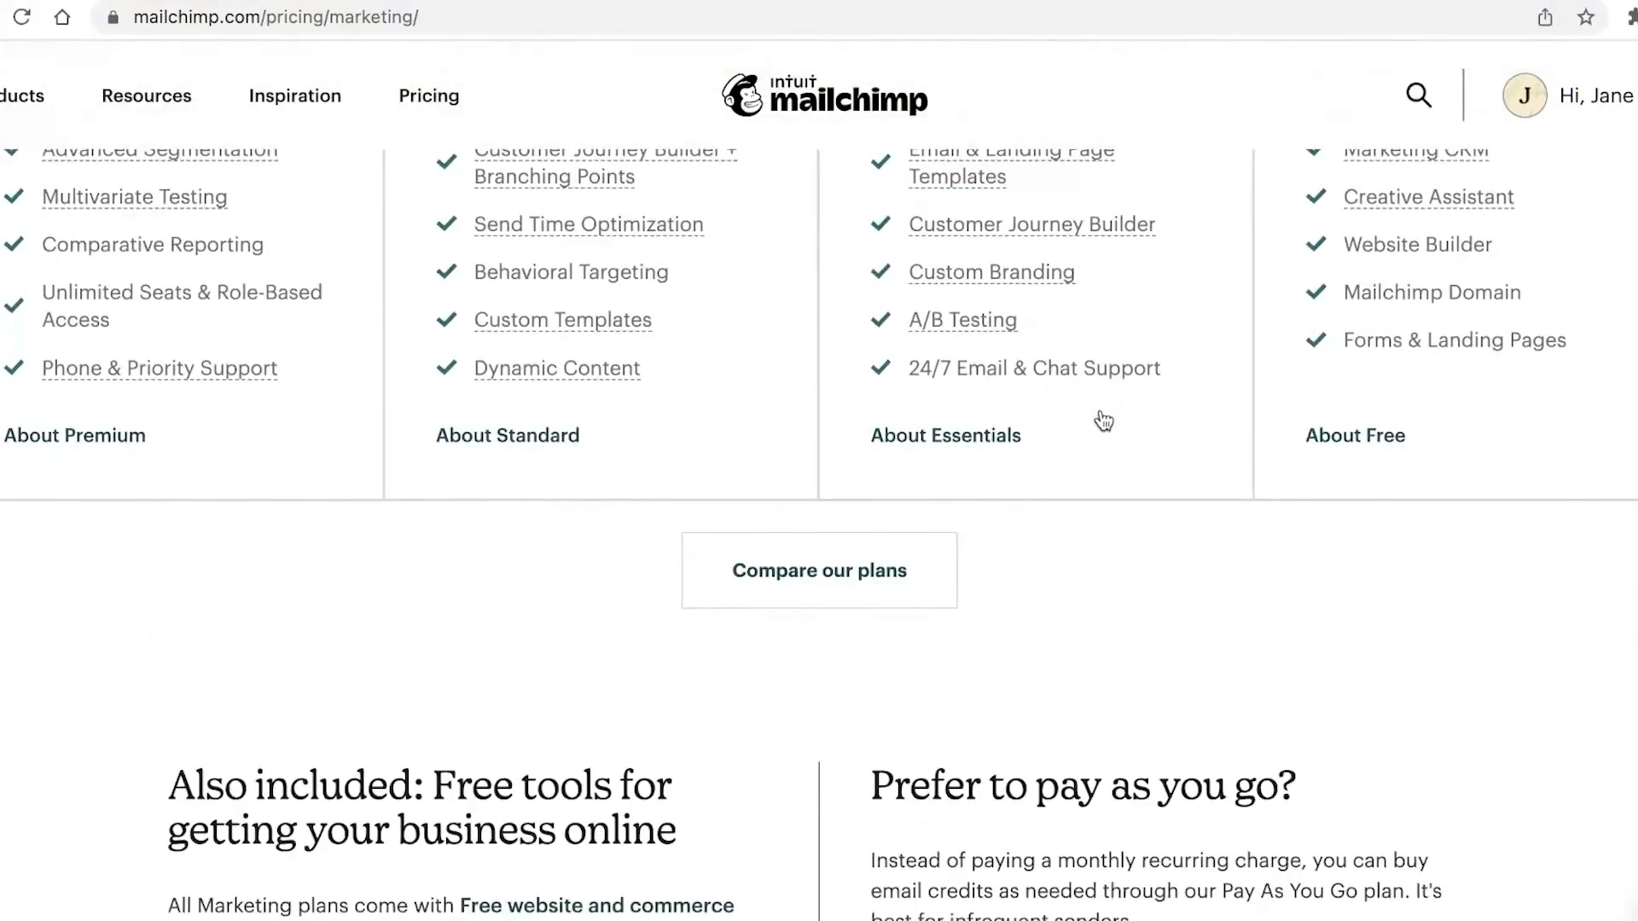
scroll(1096, 421, "up", 10)
Step: Switch the contact count to 25,000 and review the plan prices
left_click(987, 607)
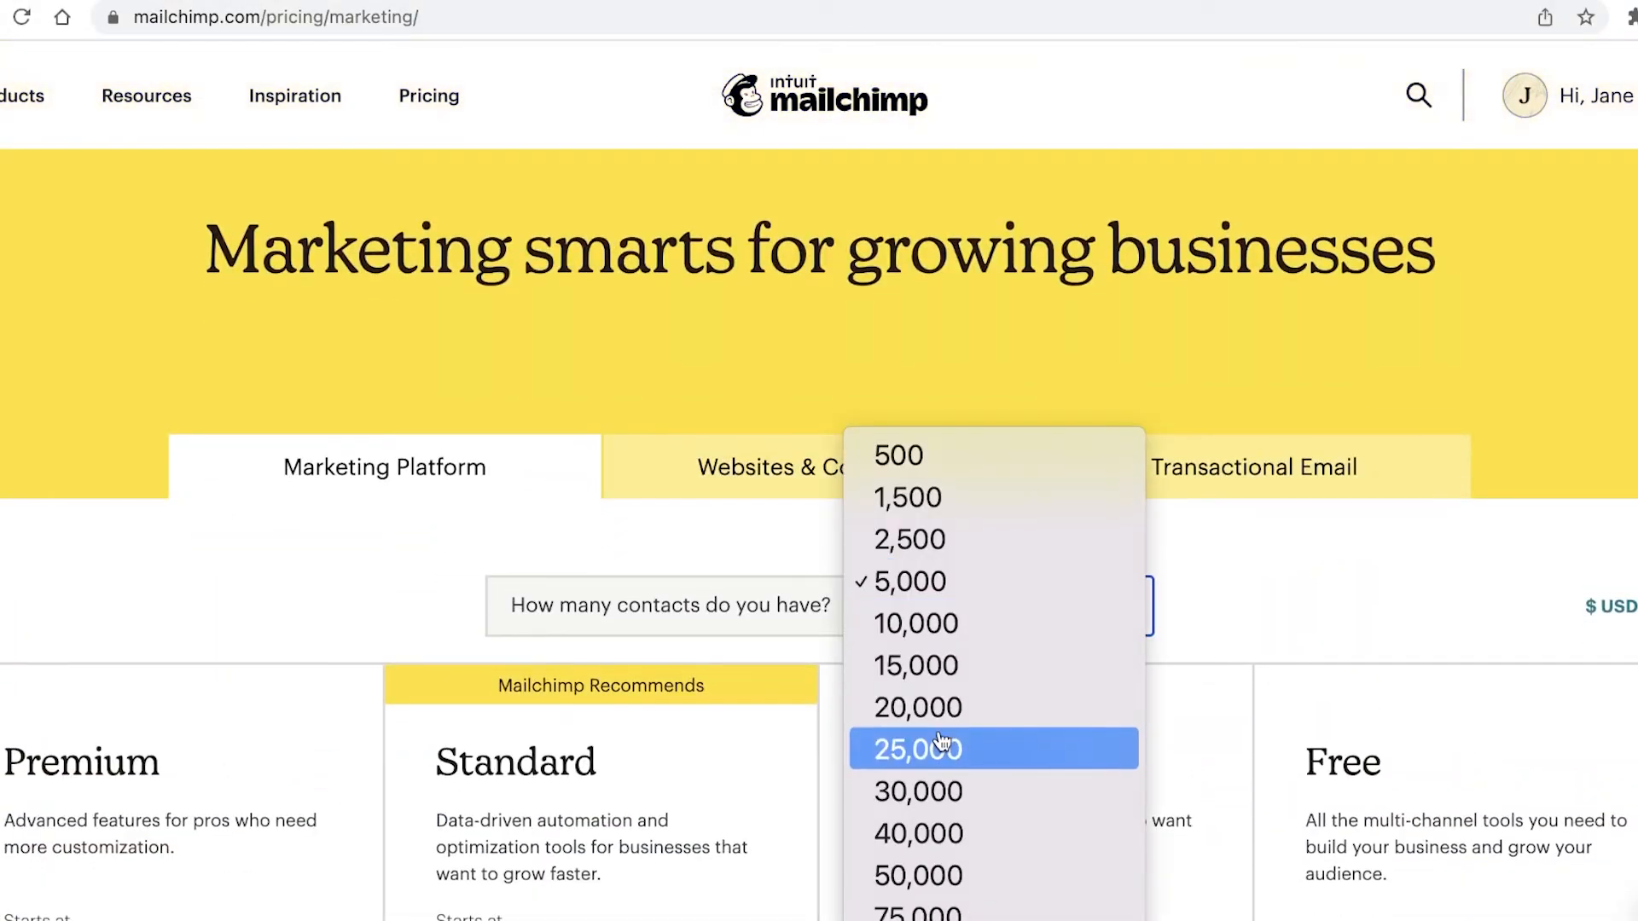
left_click(940, 747)
scroll(1186, 559, "down", 10)
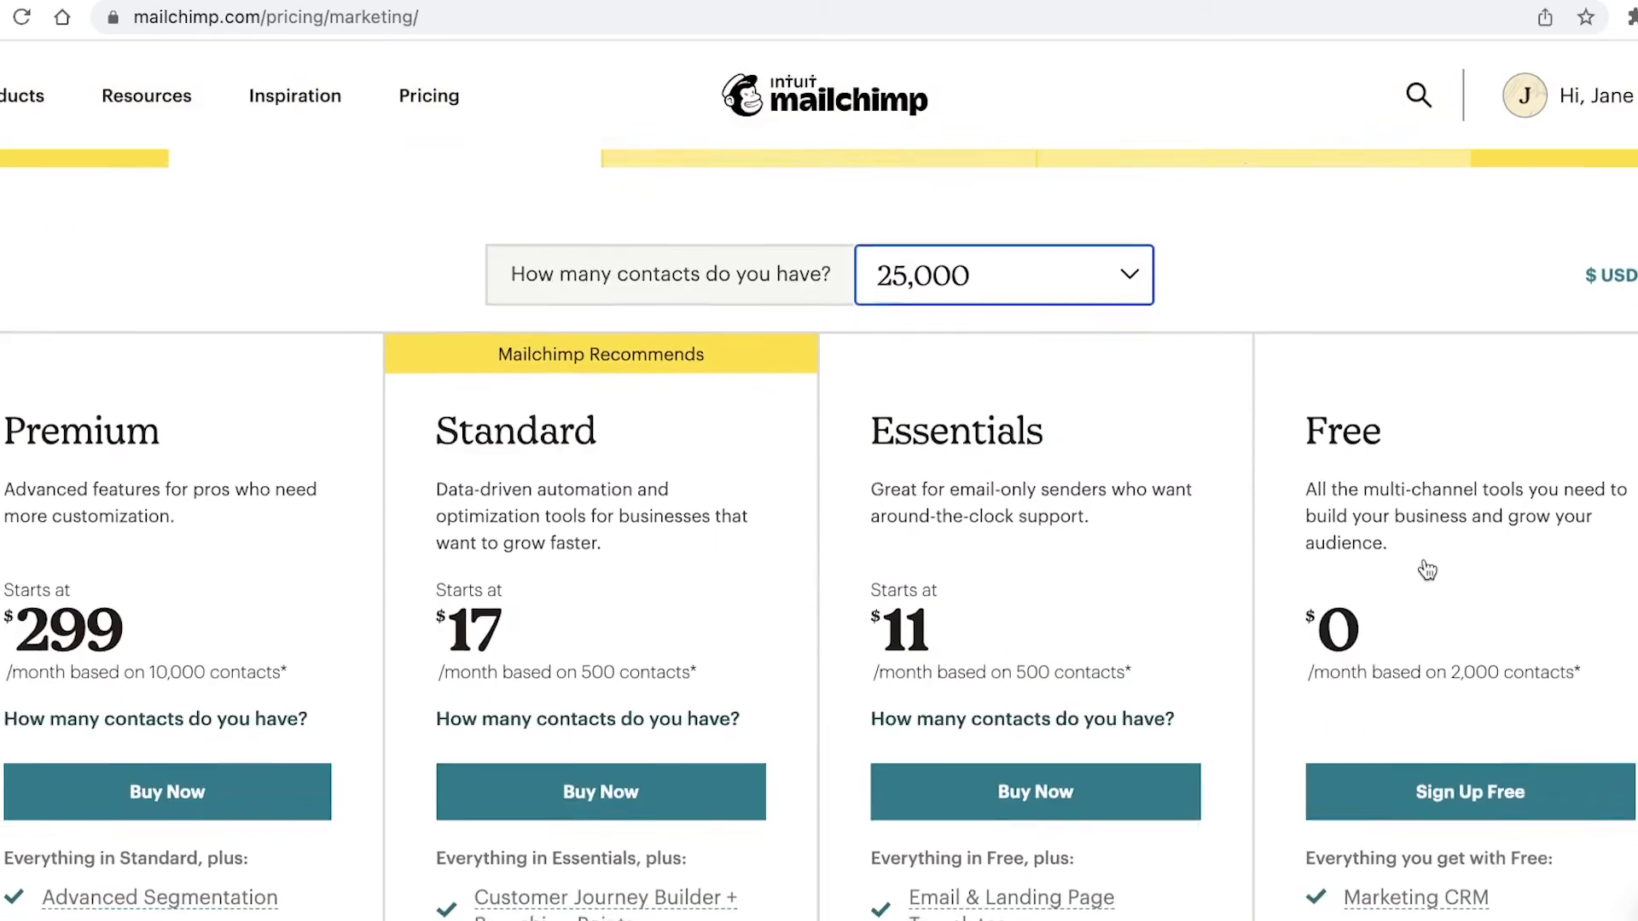
scroll(1188, 565, "up", 10)
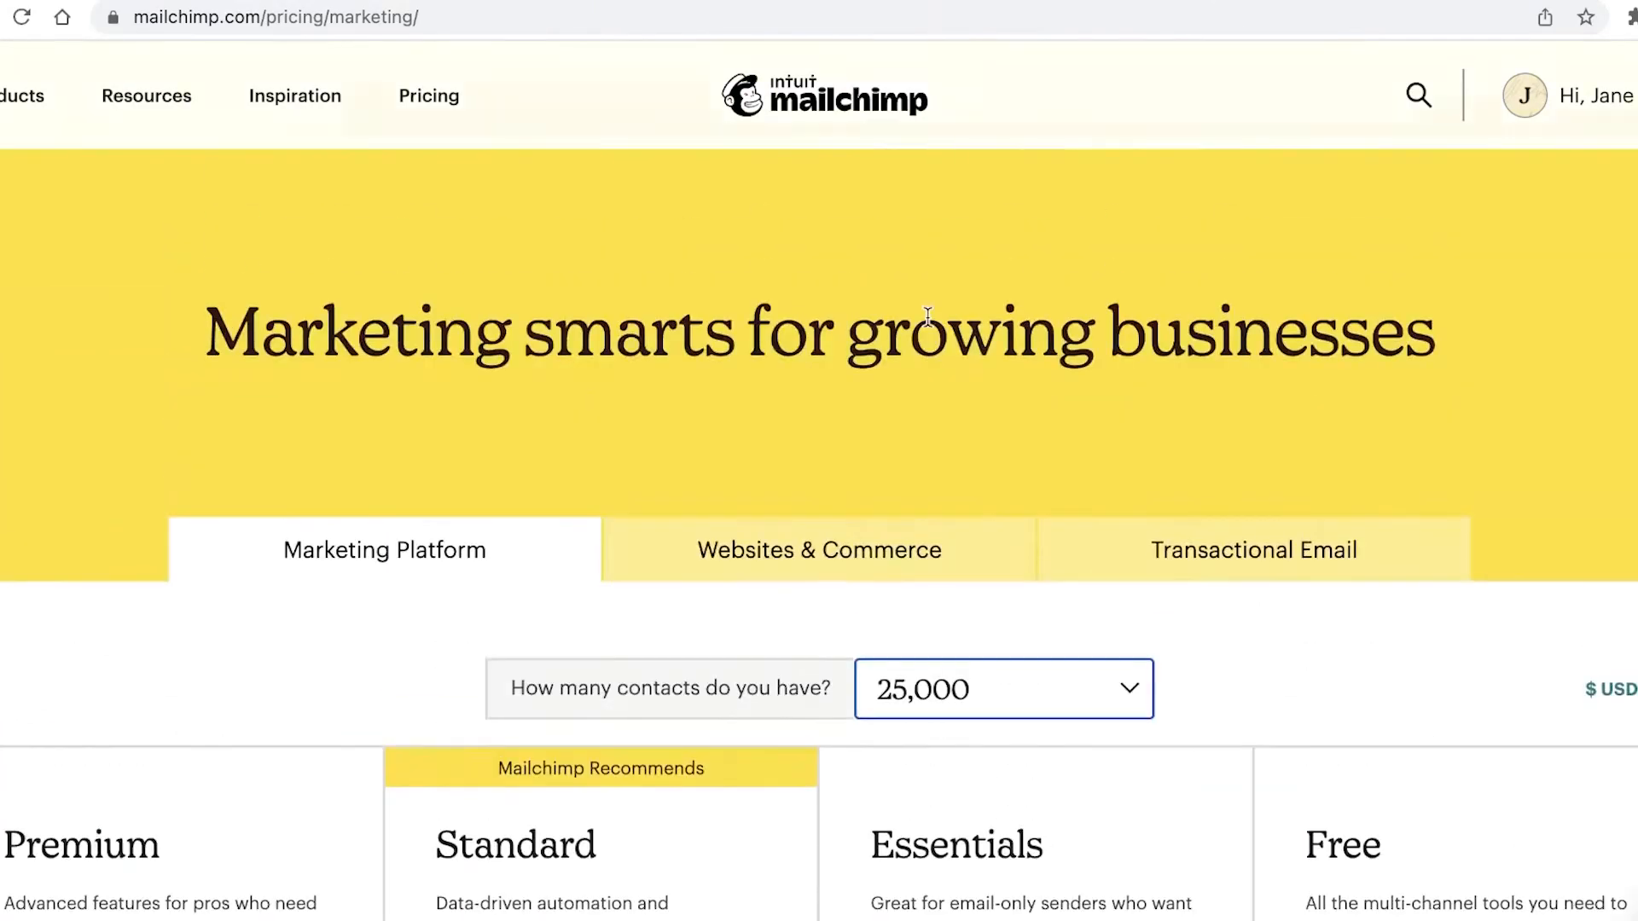
Step: Set the contact count to 2,500 and review the recommended $17 Standard plan
left_click(992, 653)
left_click(939, 452)
scroll(885, 661, "down", 1)
scroll(885, 661, "down", 4)
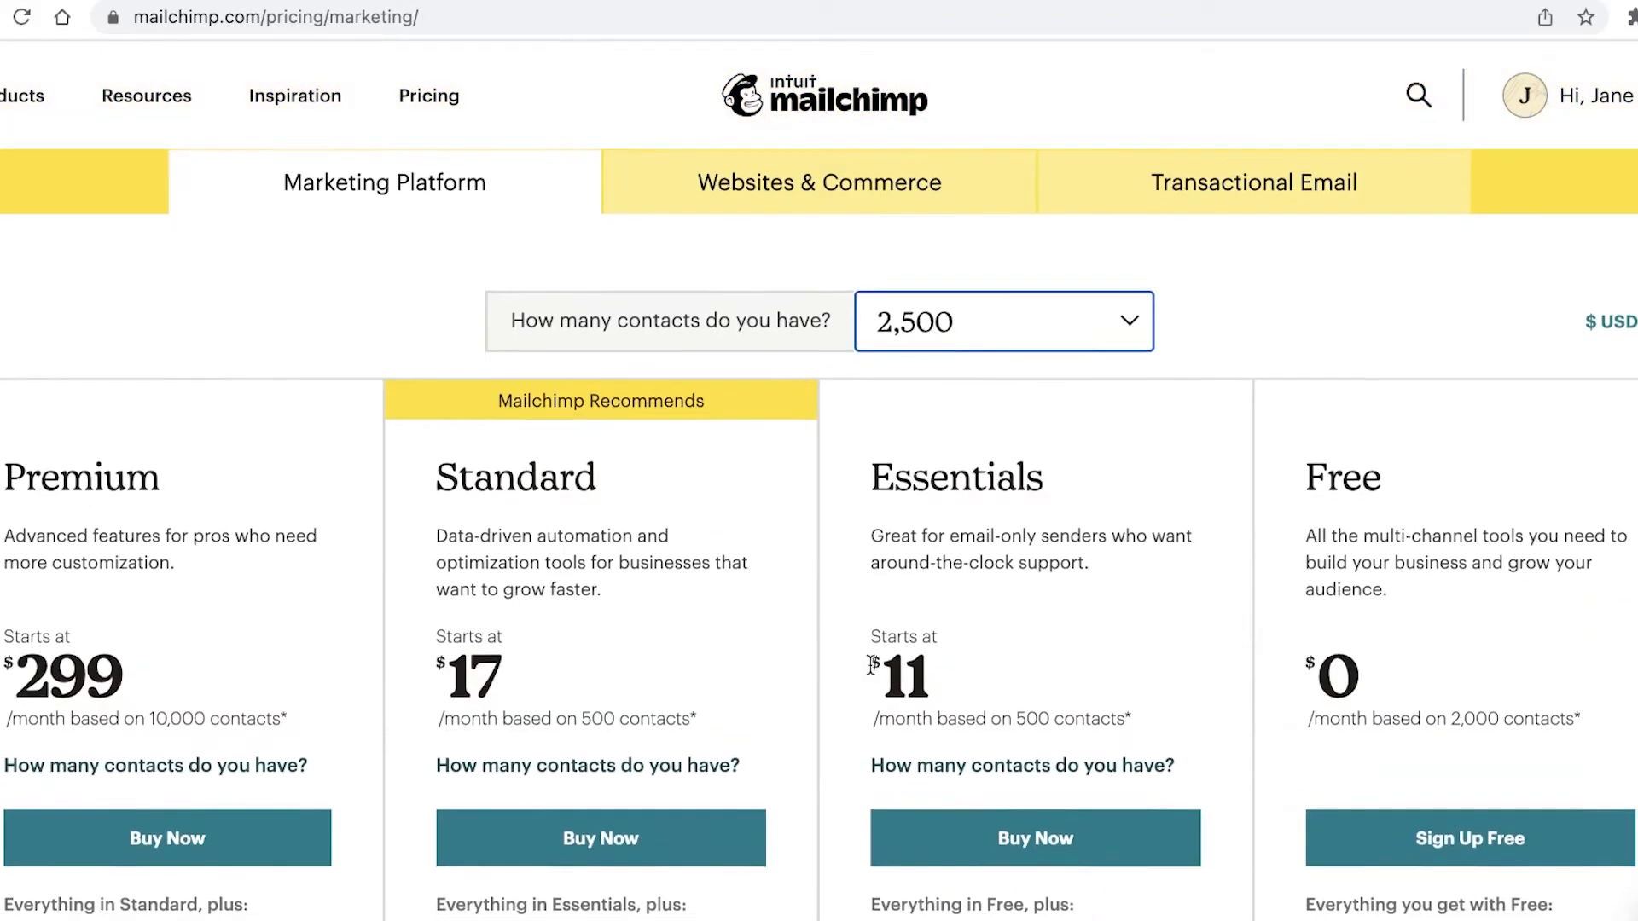
scroll(829, 725, "down", 3)
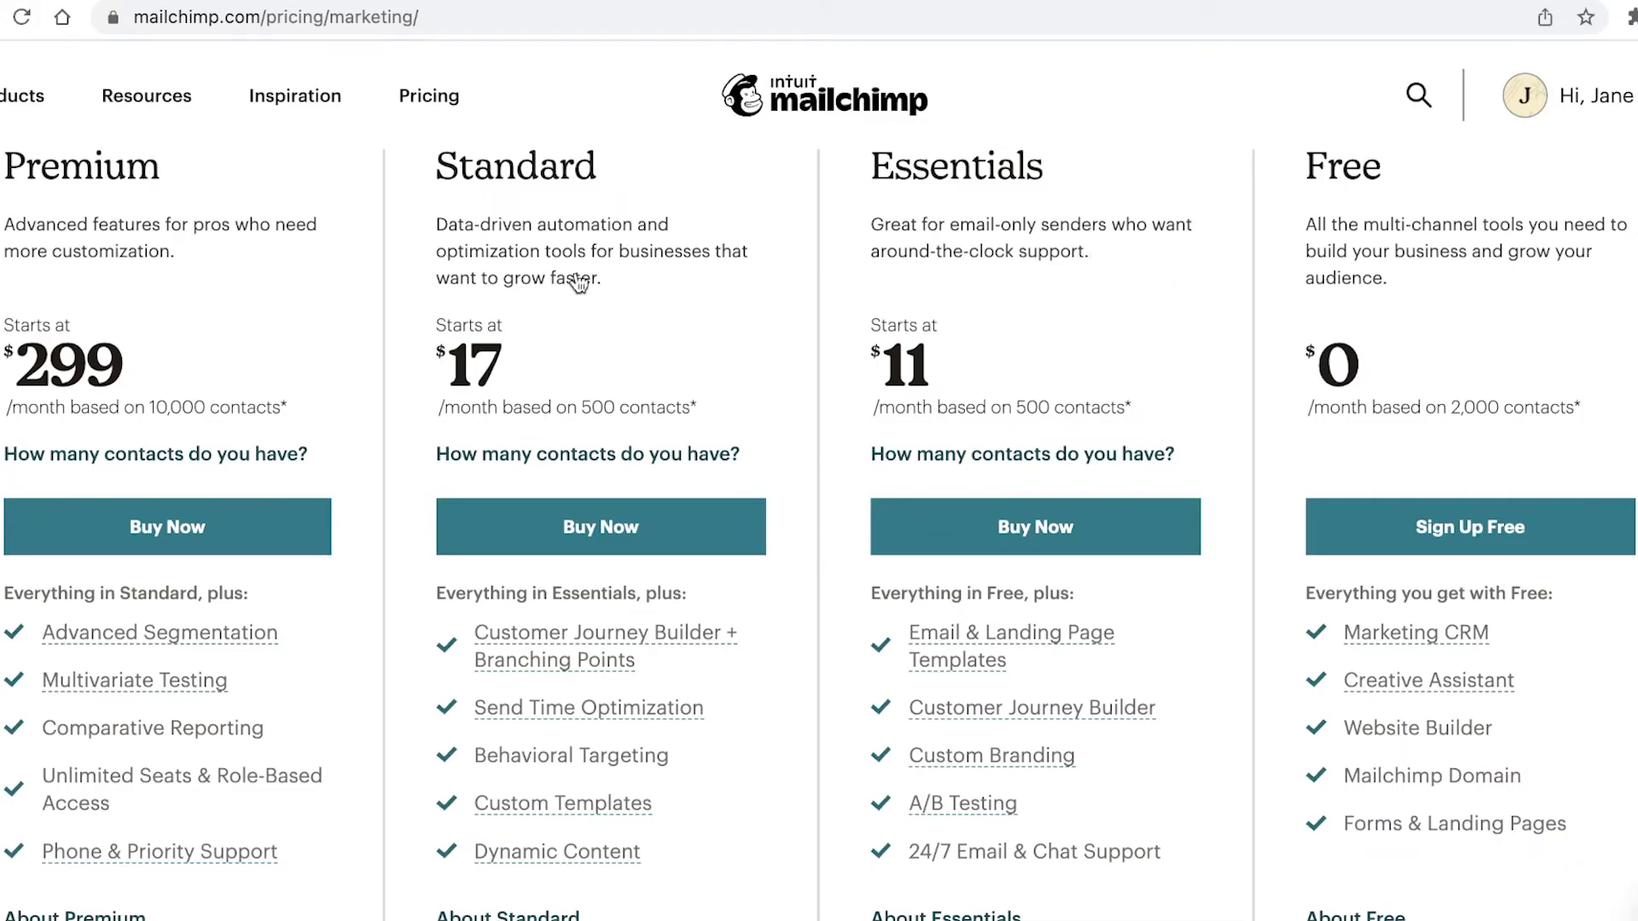
scroll(611, 329, "up", 1)
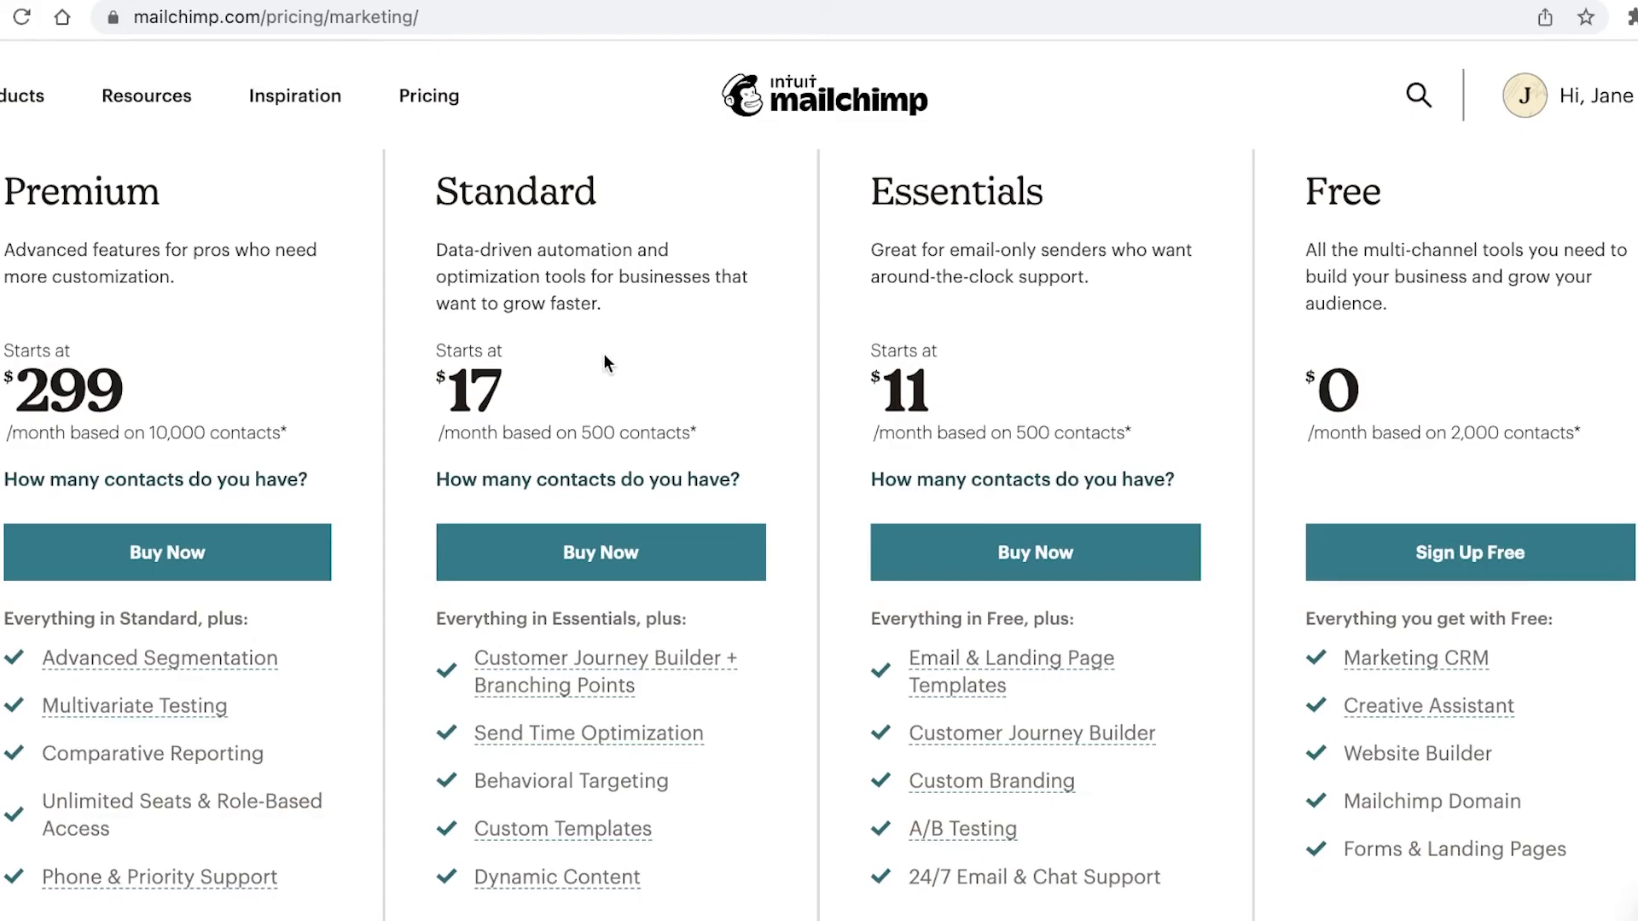
scroll(602, 363, "down", 1)
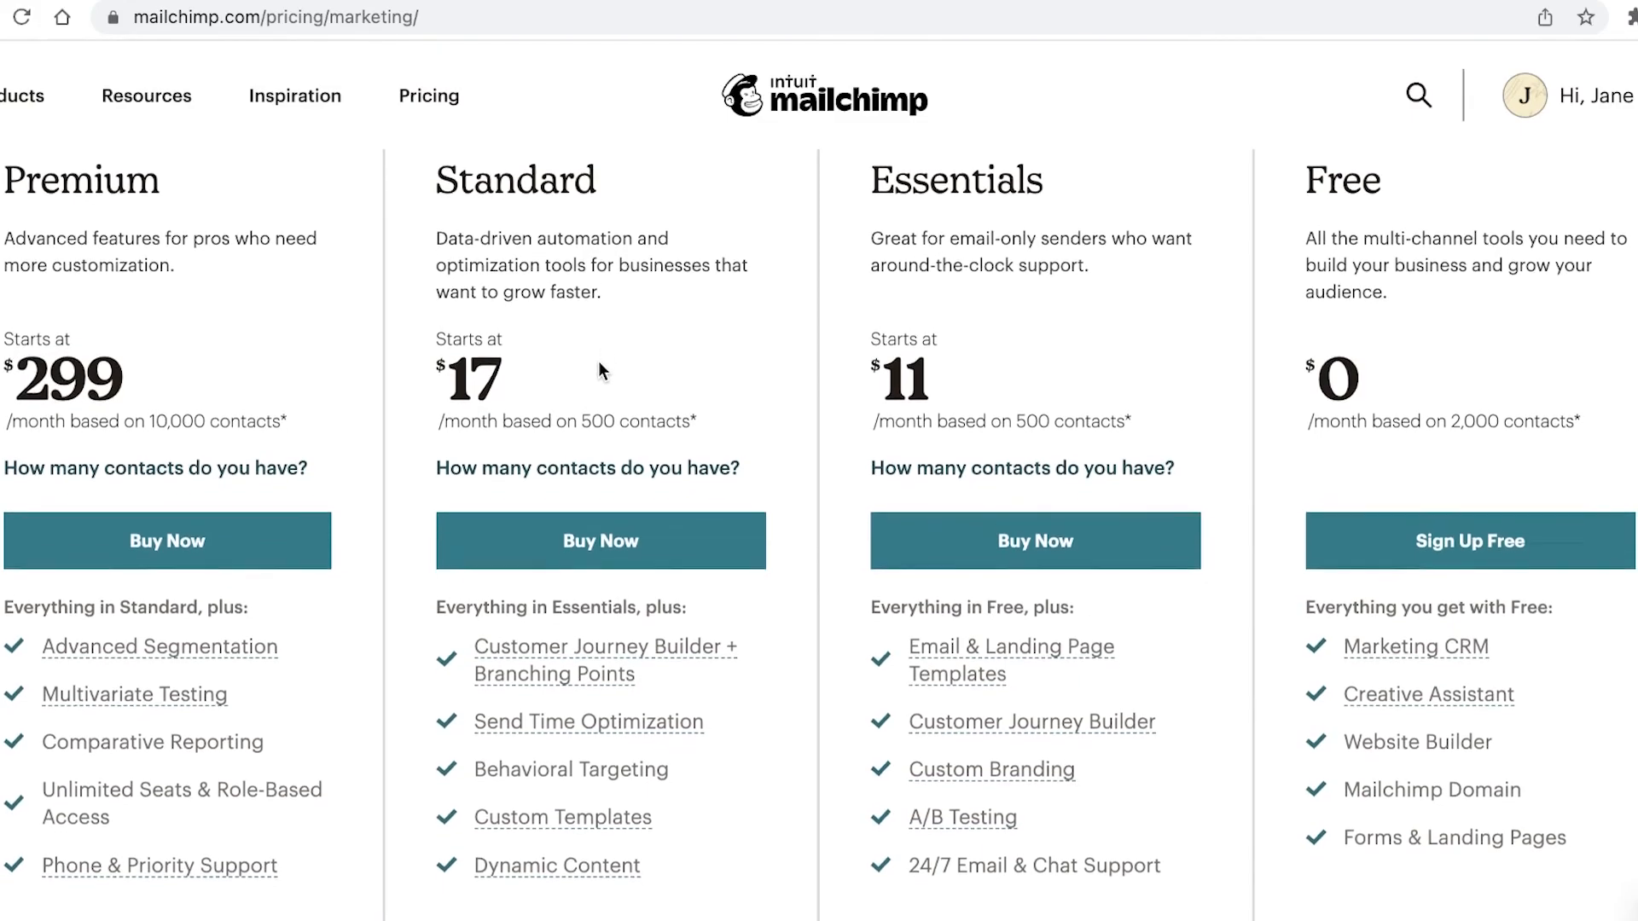
scroll(598, 361, "up", 3)
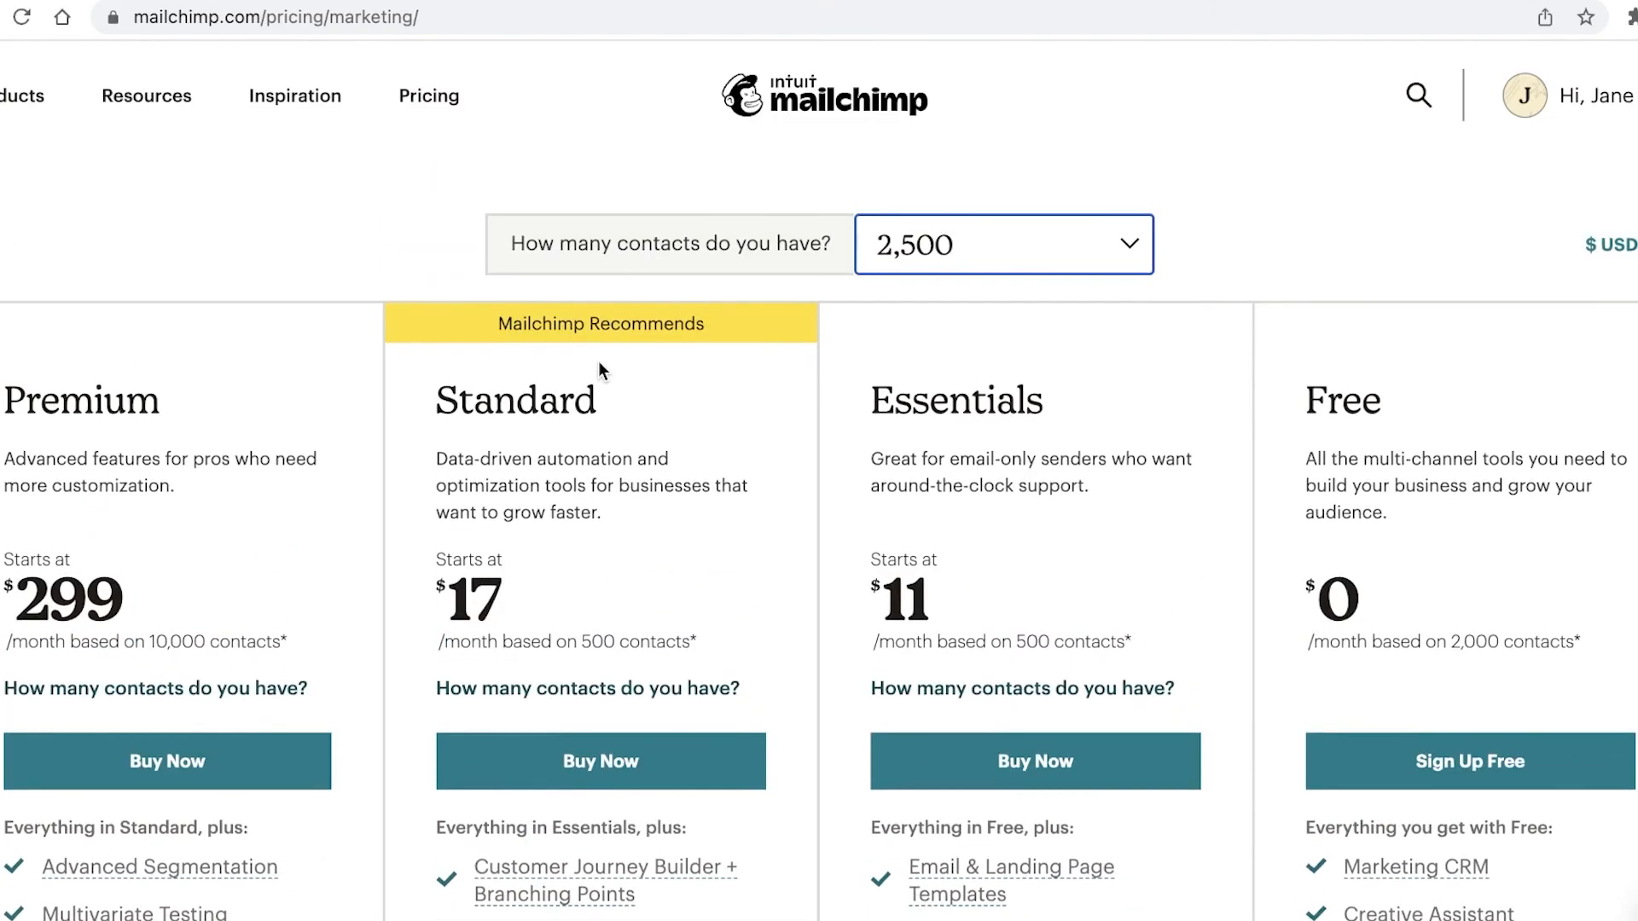
scroll(598, 363, "down", 2)
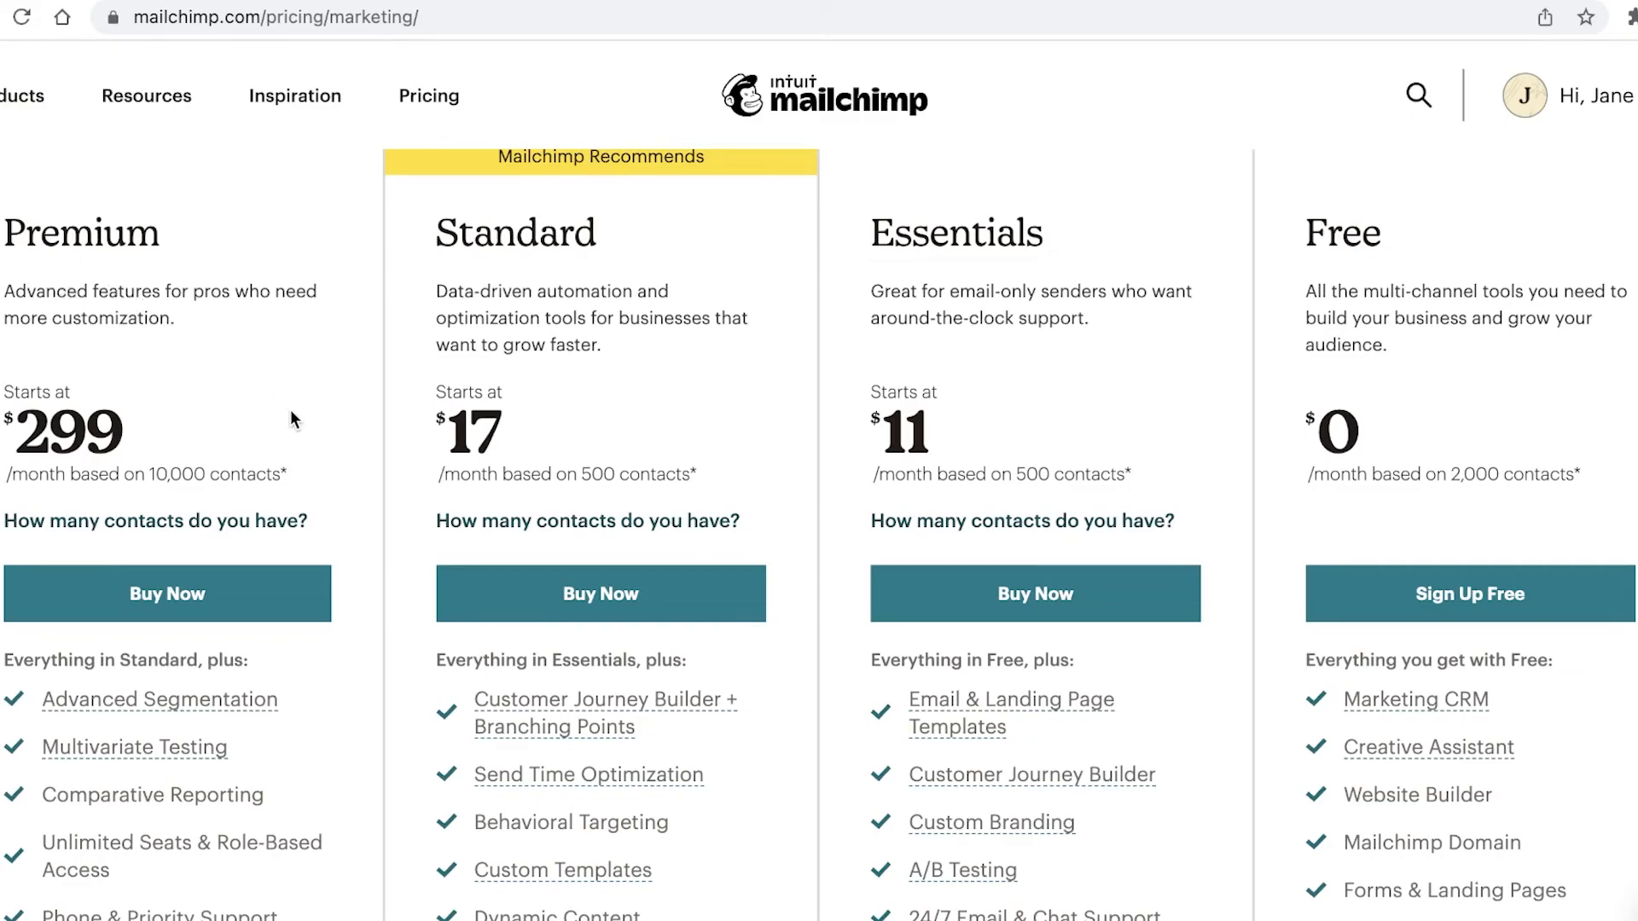
Step: Collapse the Audience, Campaigns, Automations and Website sidebar groups
scroll(293, 420, "down", 5)
scroll(292, 421, "up", 6)
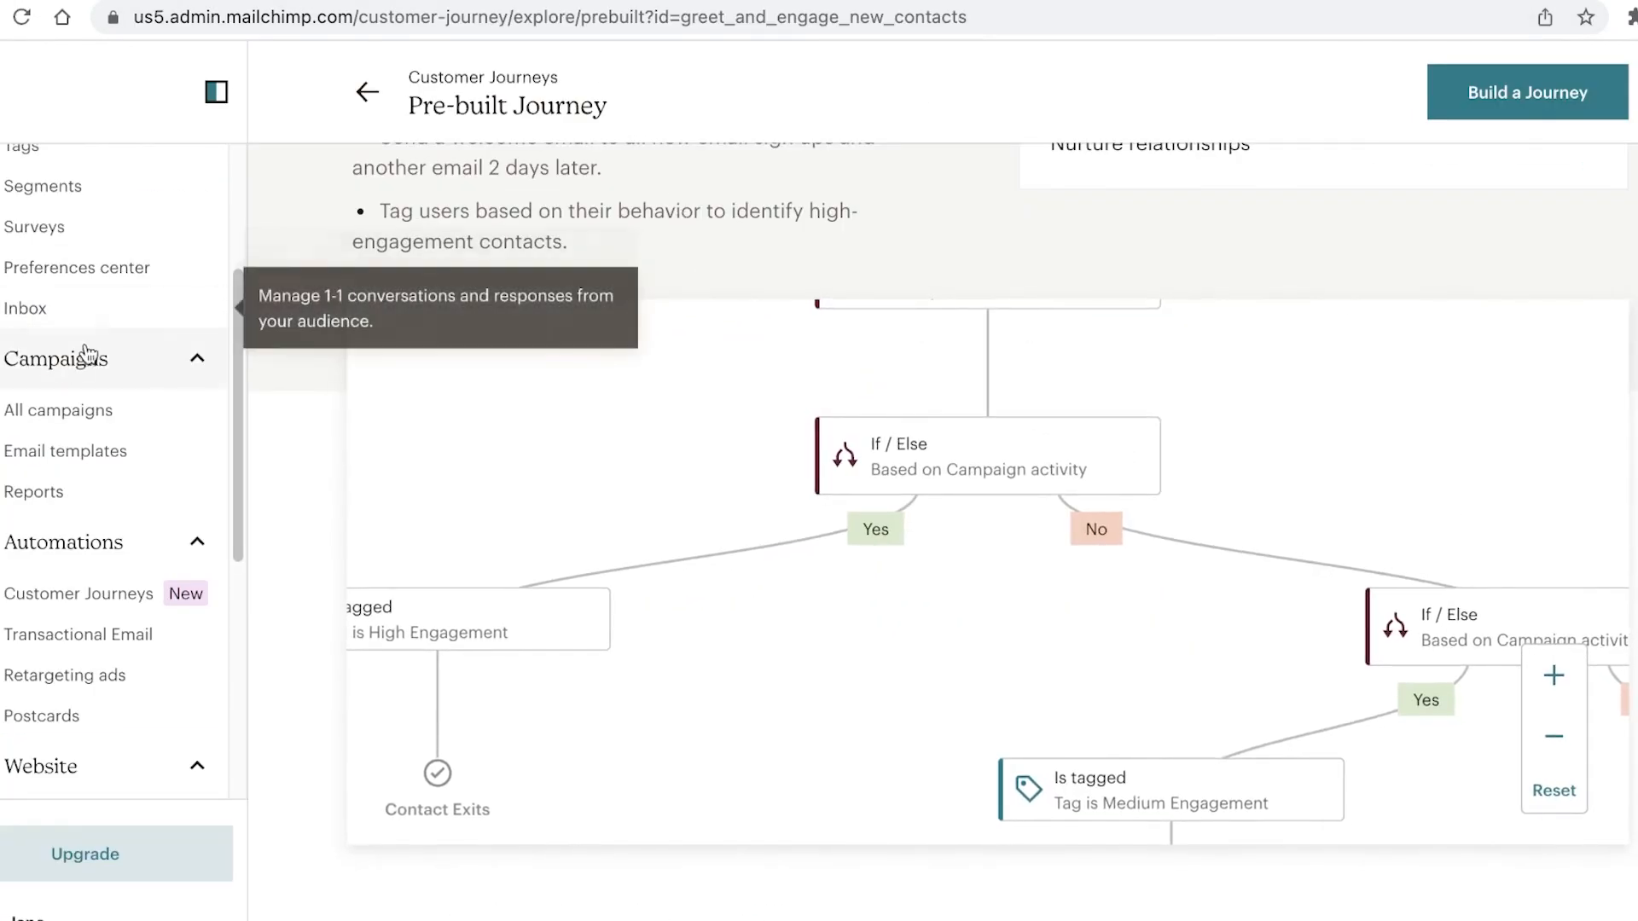
scroll(1087, 551, "down", 10)
scroll(1087, 551, "up", 10)
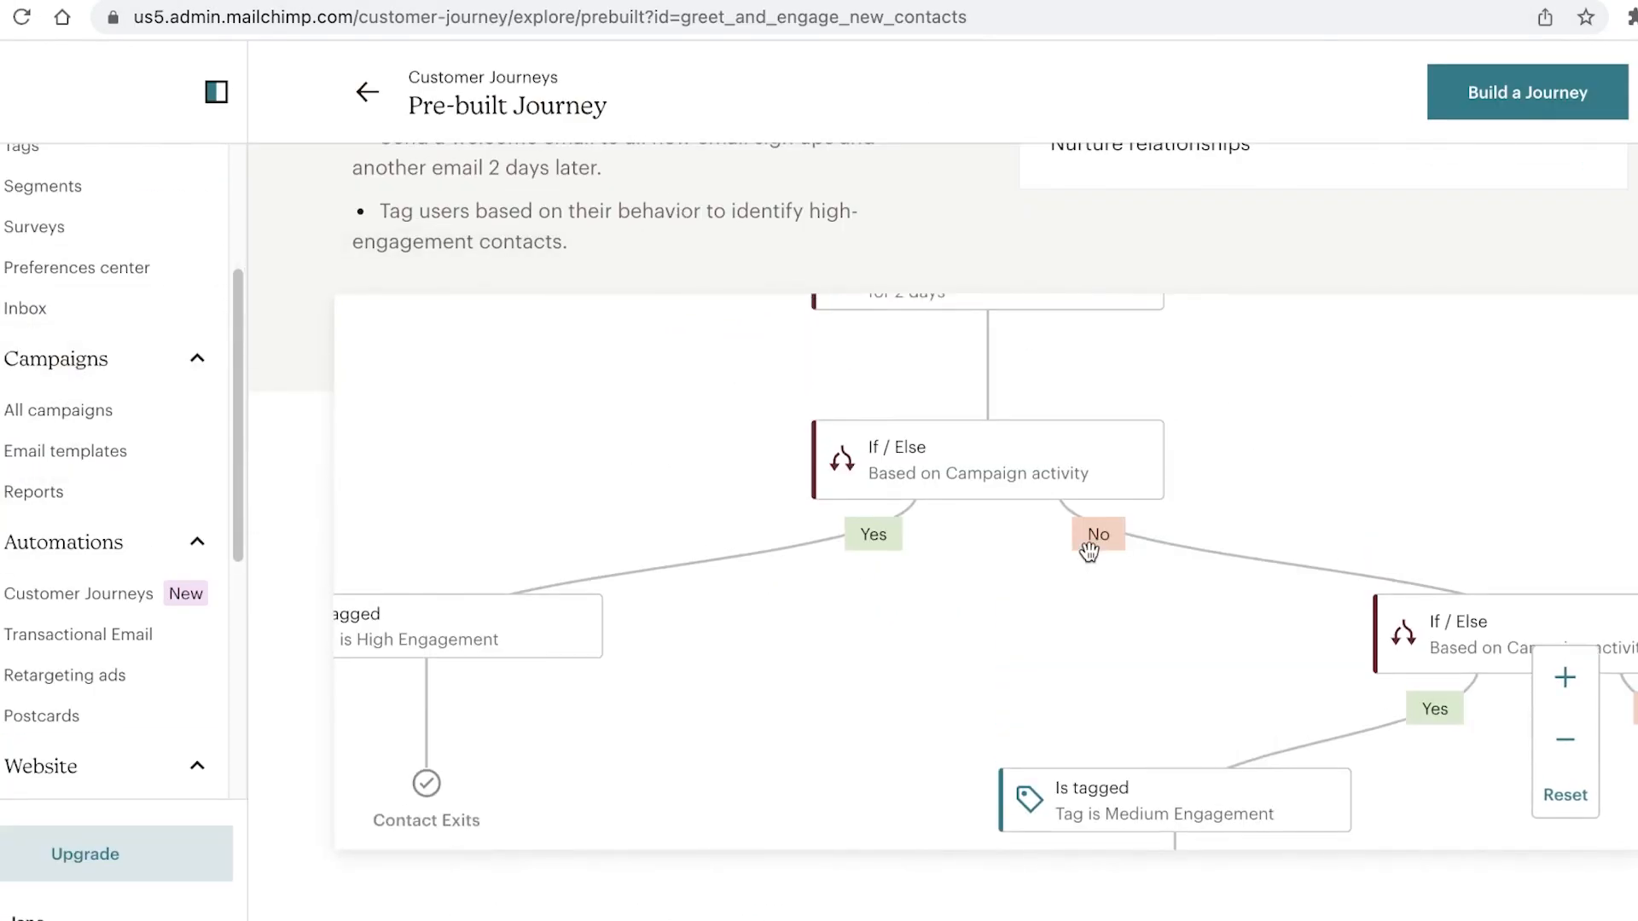
scroll(1094, 559, "down", 10)
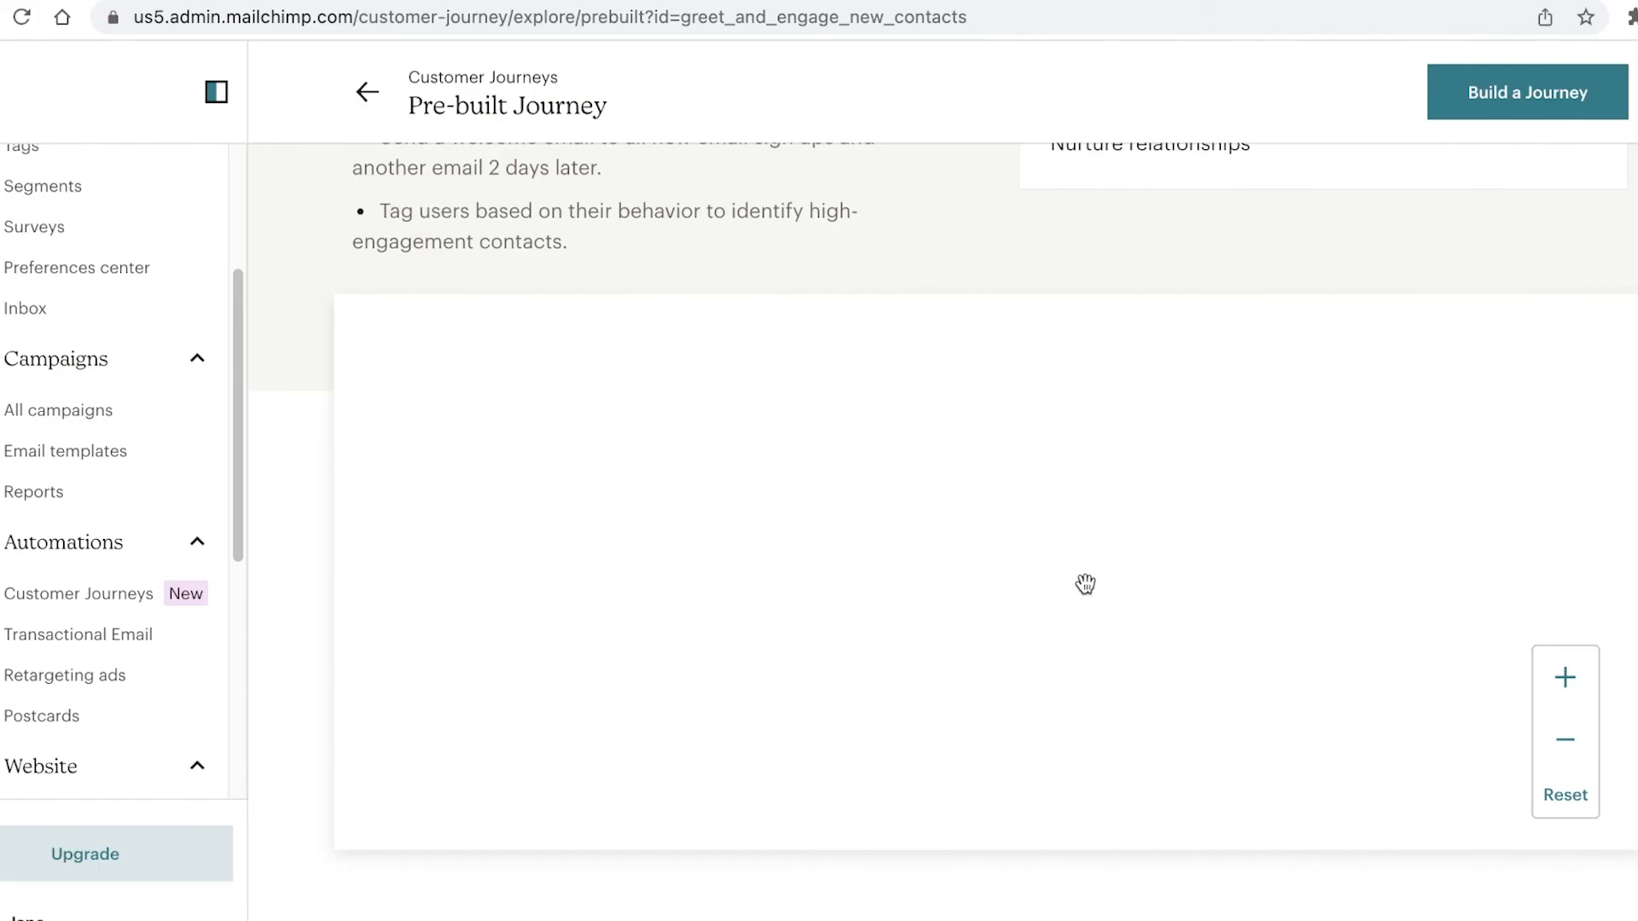
scroll(121, 315, "up", 3)
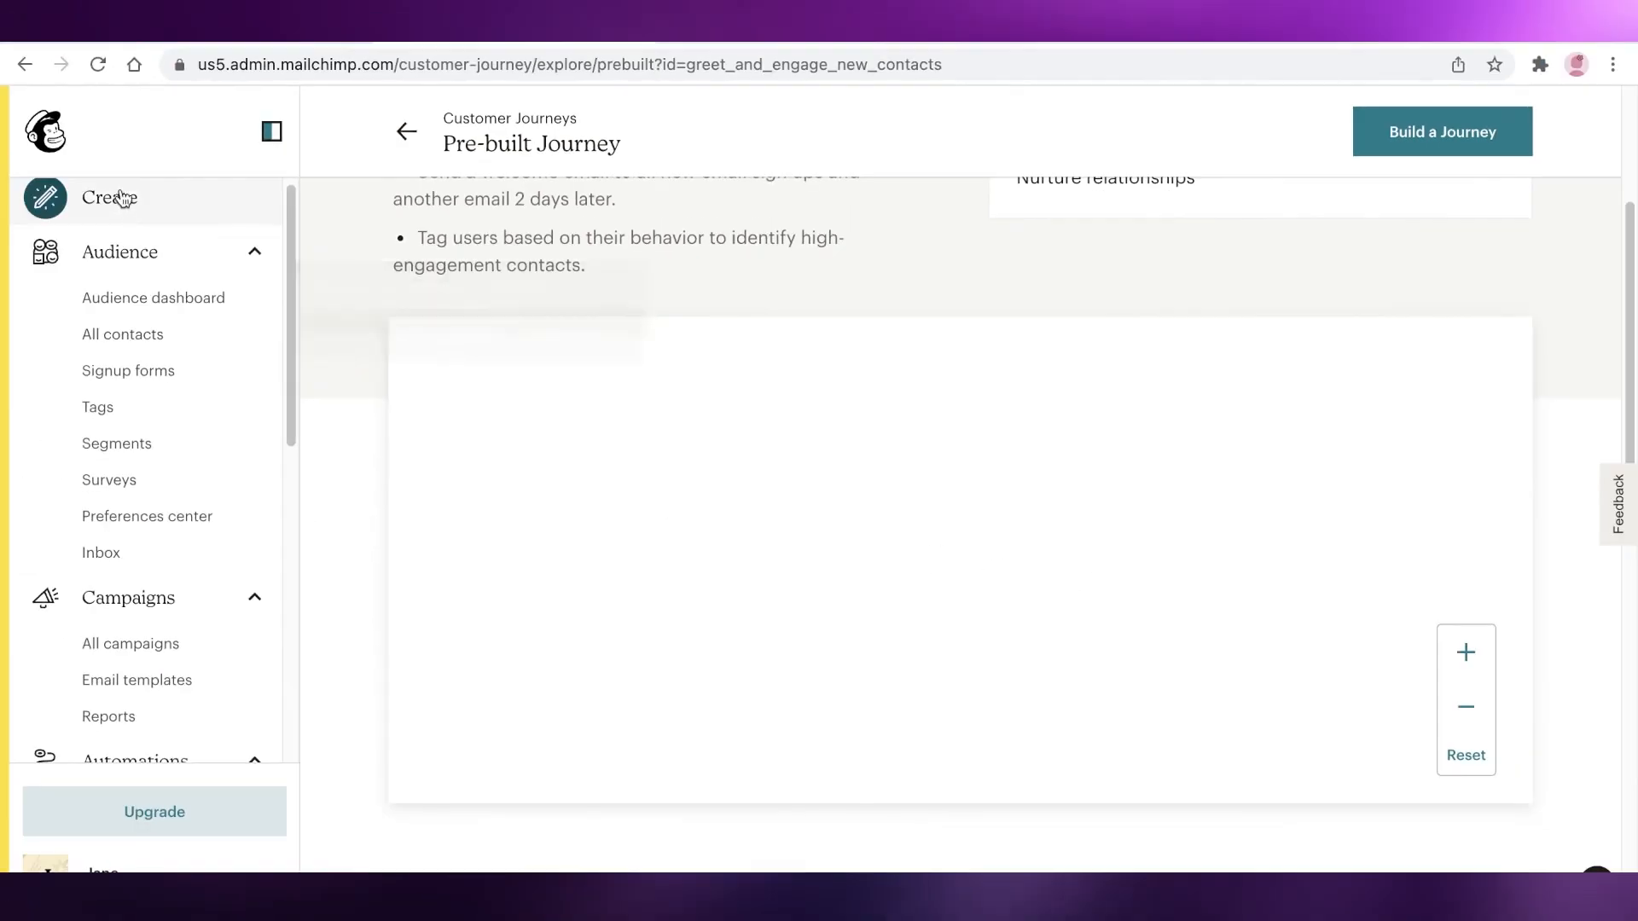
left_click(128, 253)
left_click(124, 309)
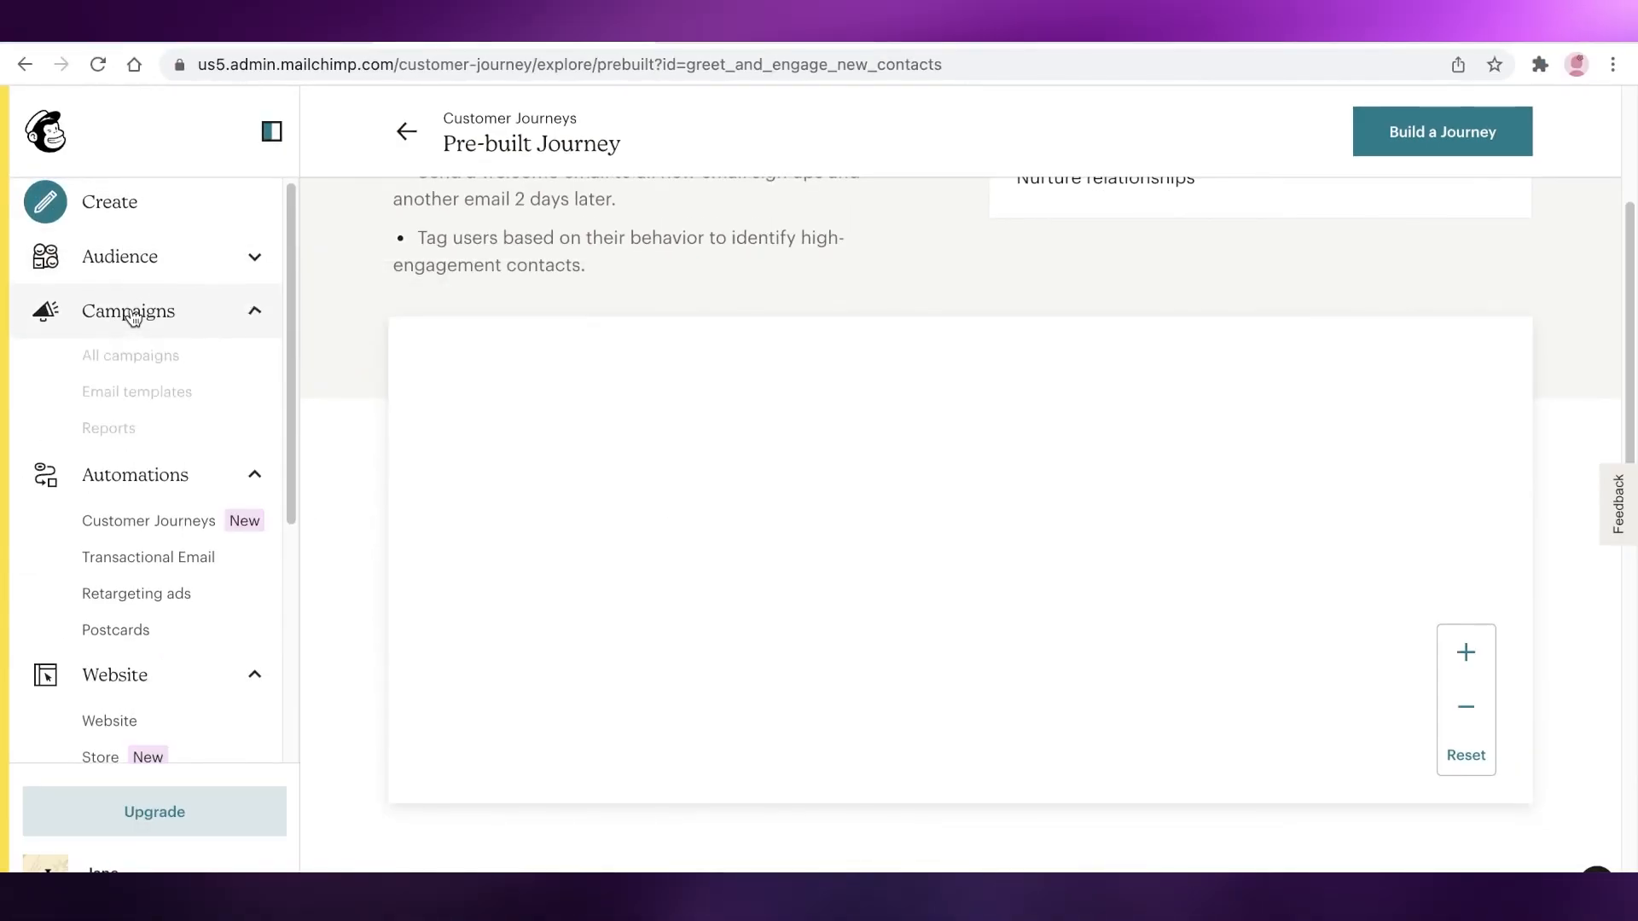
left_click(124, 363)
left_click(132, 423)
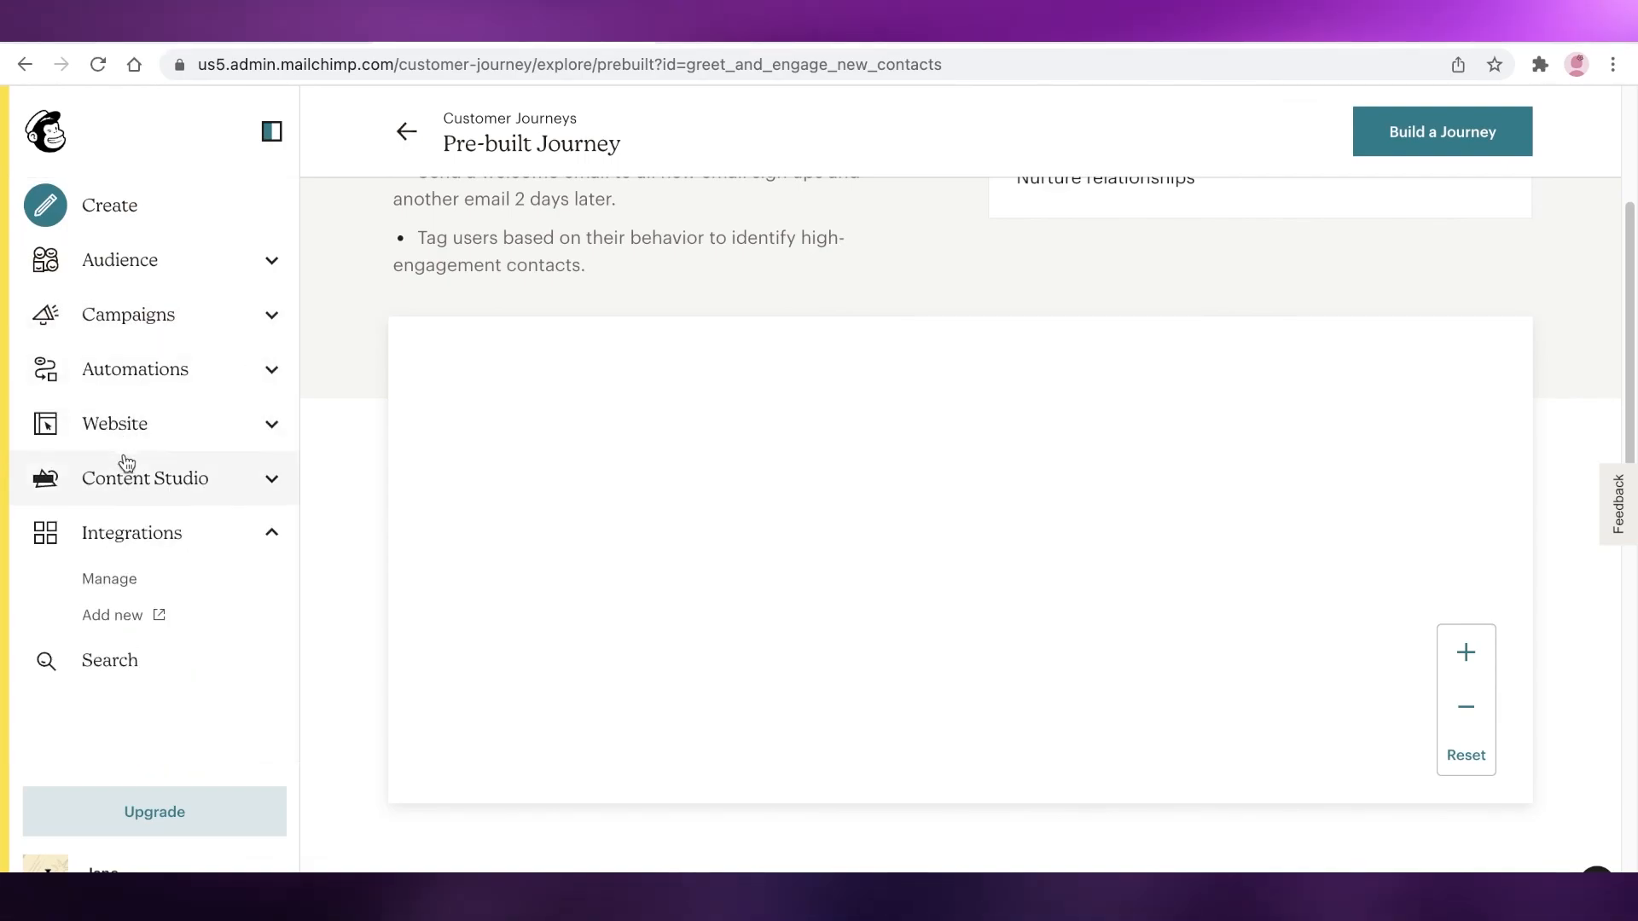